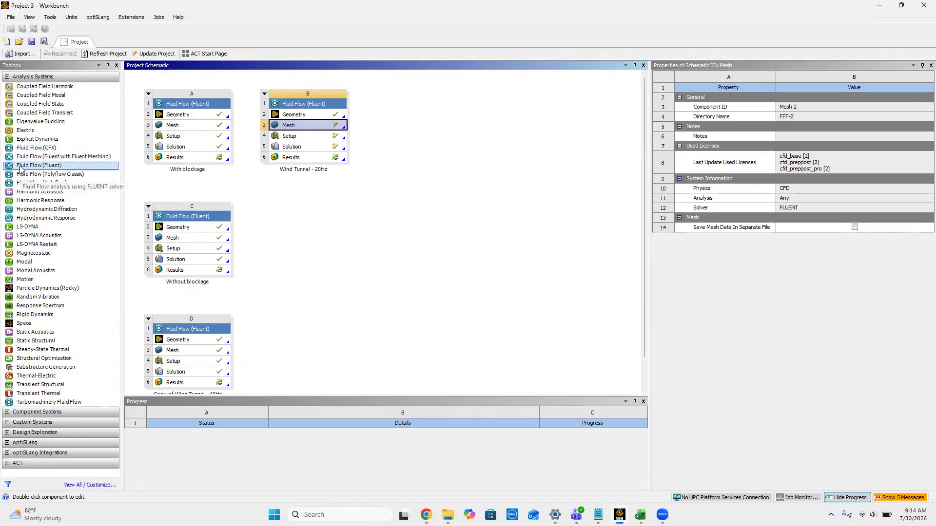
Step: Add a standalone Fluid Flow (Fluent) system below "Wind Tunnel - 20Hz" and set its geometry analysis type to 2D
drag(20, 168, 318, 216)
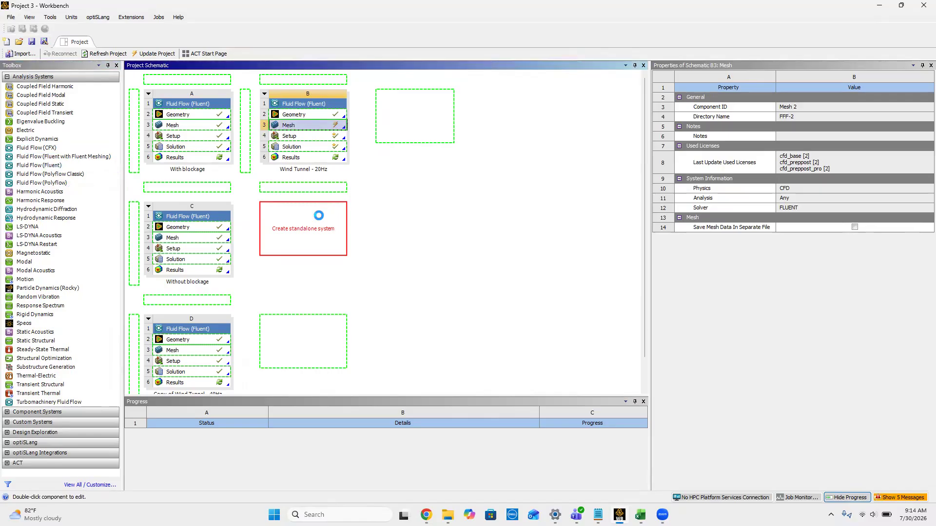
click(316, 227)
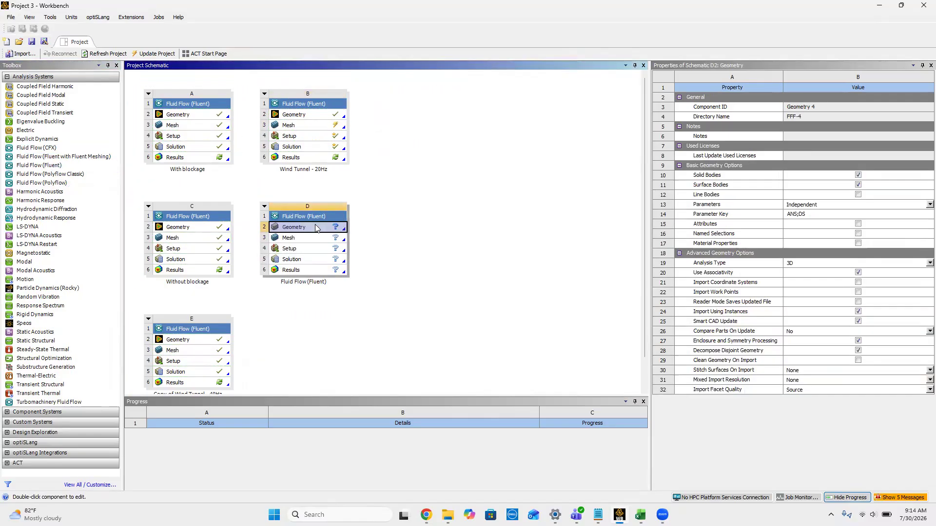
click(928, 263)
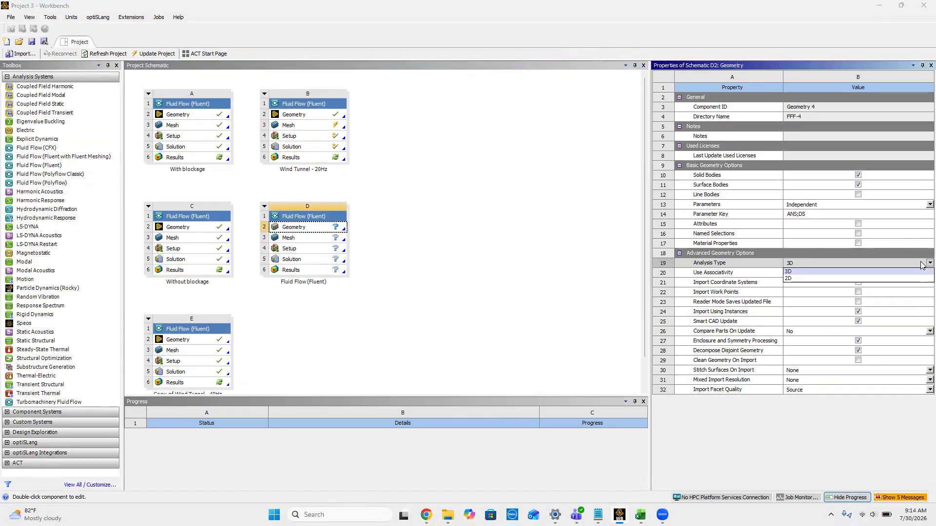
click(903, 279)
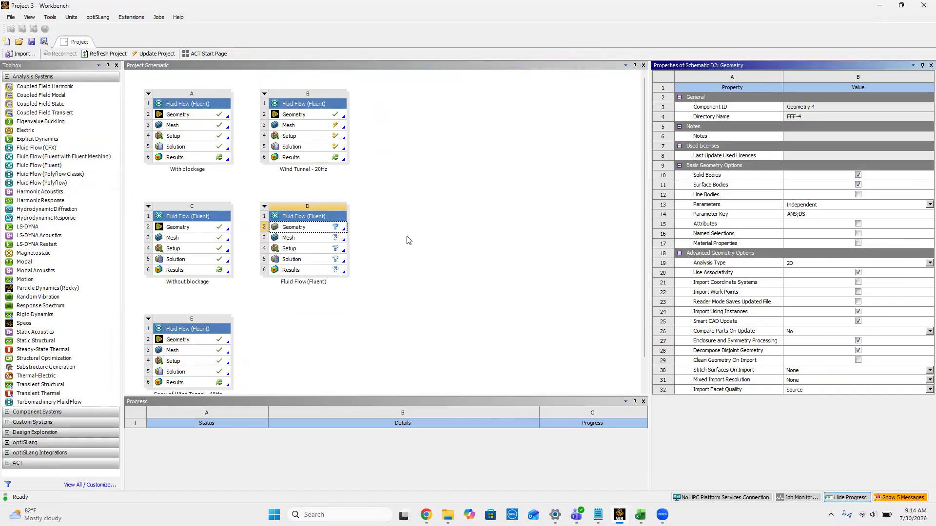
Step: Create a new DesignModeler geometry for the added Fluid Flow (Fluent) system
click(330, 230)
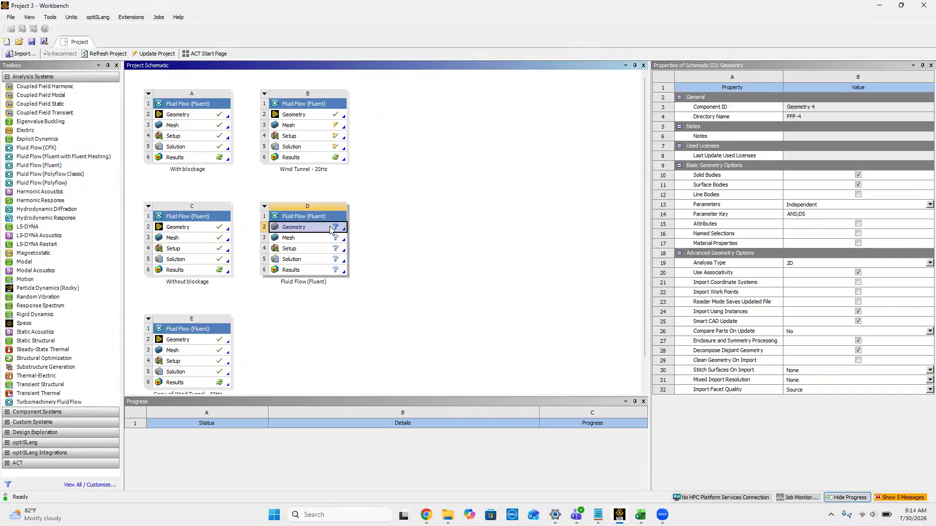
right_click(330, 229)
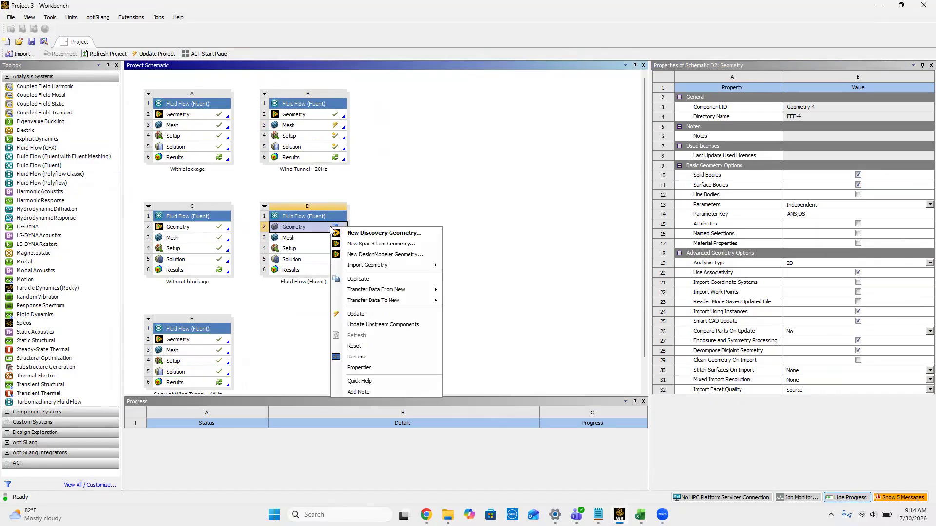
click(372, 255)
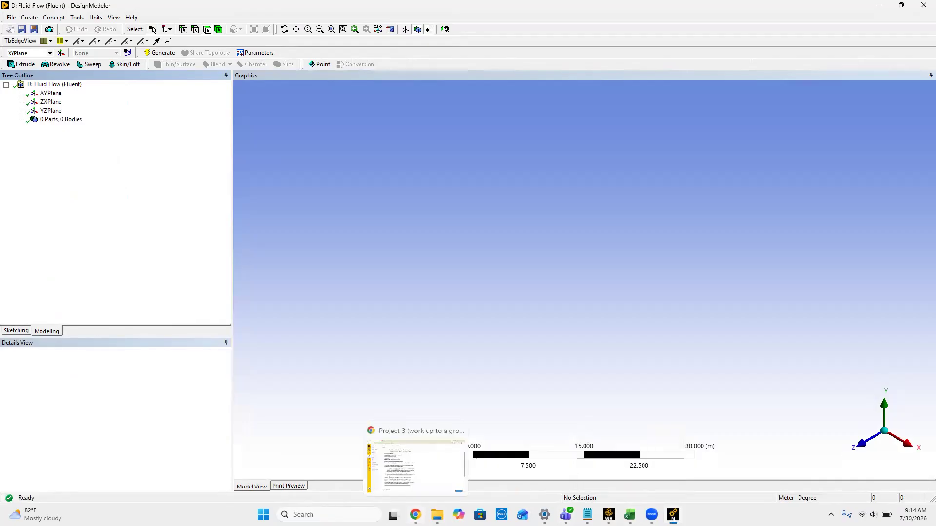
Step: Check the wind tunnel specifications in Chrome, and sketch a vertical line across the origin along the Y axis on the XYPlane
click(415, 514)
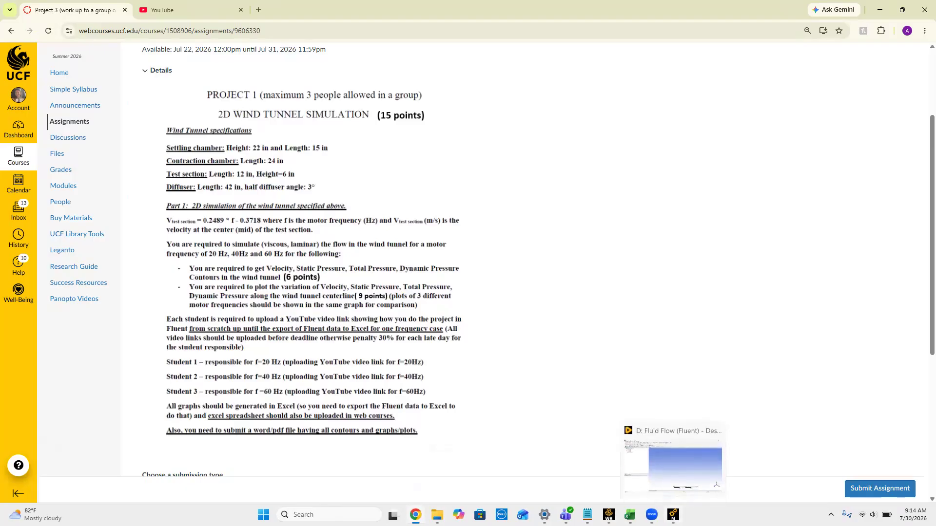
click(673, 515)
click(867, 451)
click(51, 94)
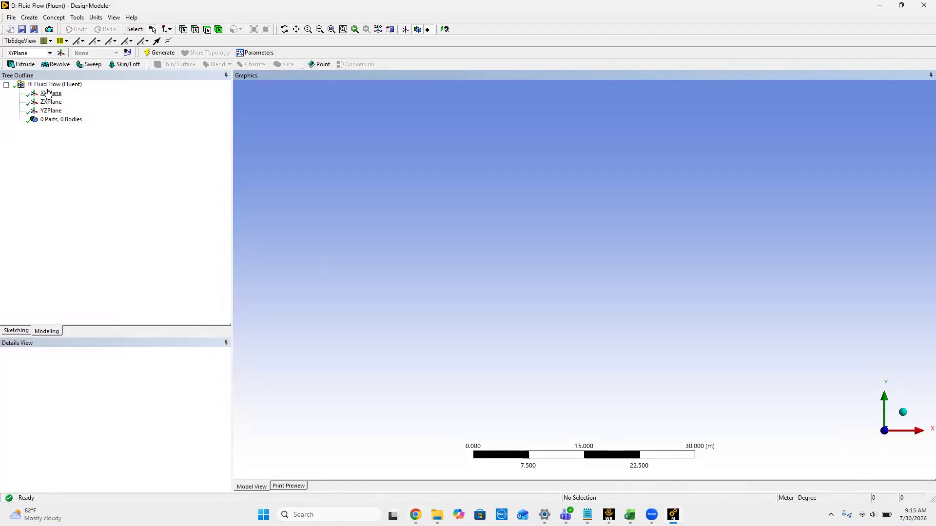
click(18, 331)
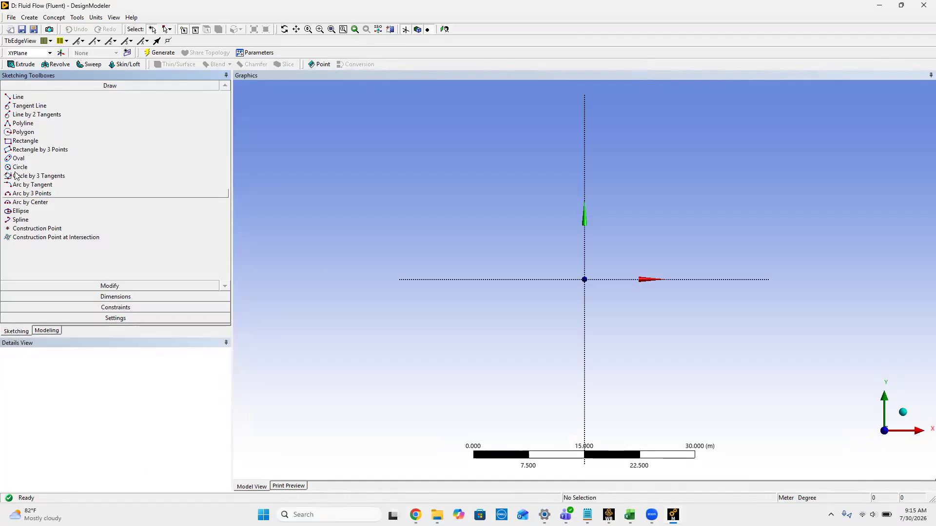
click(17, 97)
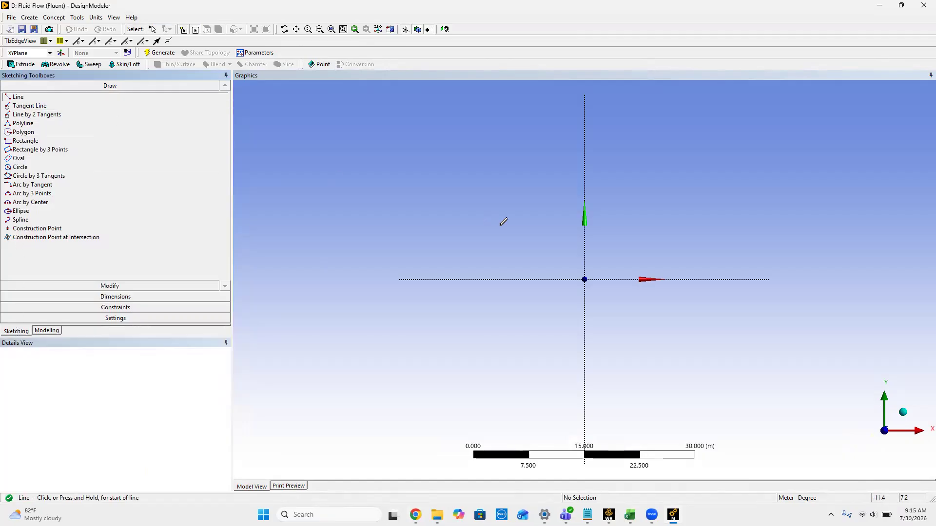
click(583, 246)
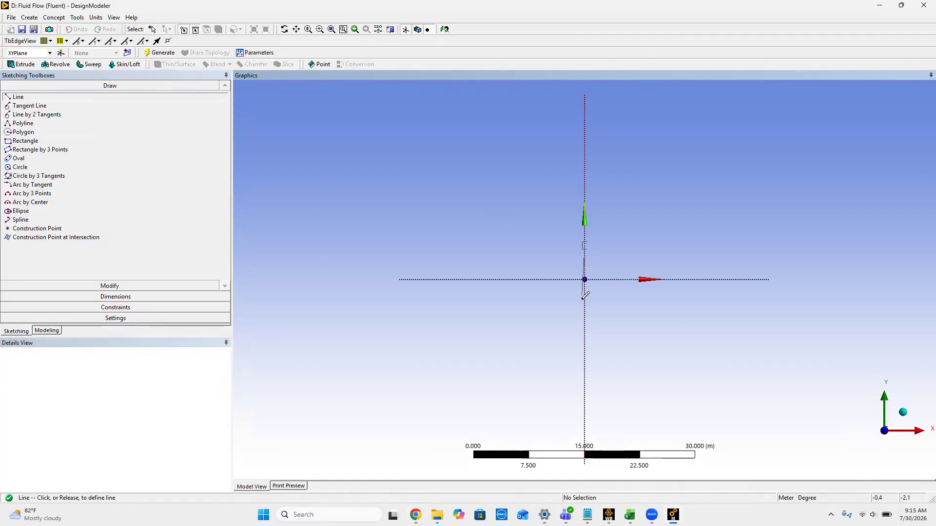
click(584, 334)
click(584, 334)
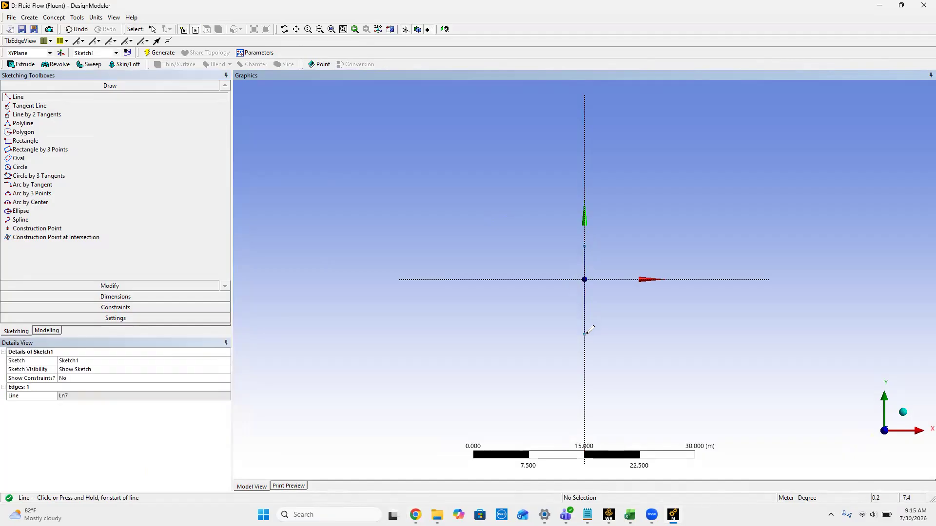
Step: Apply a Midpoint constraint that centres the vertical line on the origin
click(100, 307)
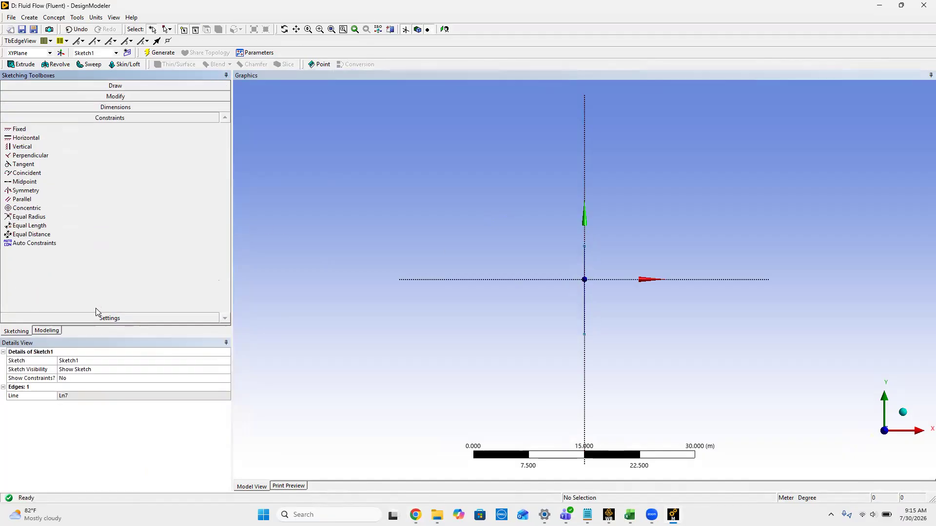
click(35, 183)
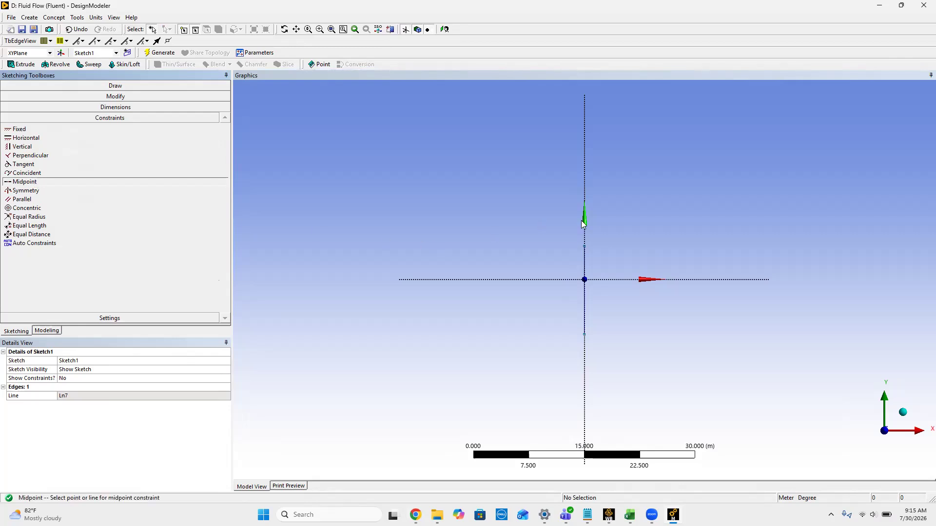
click(584, 255)
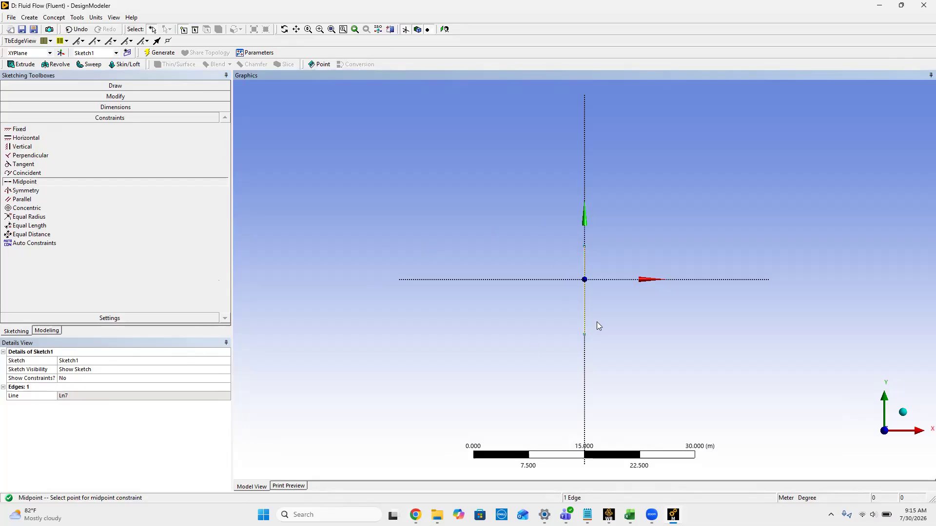
click(585, 279)
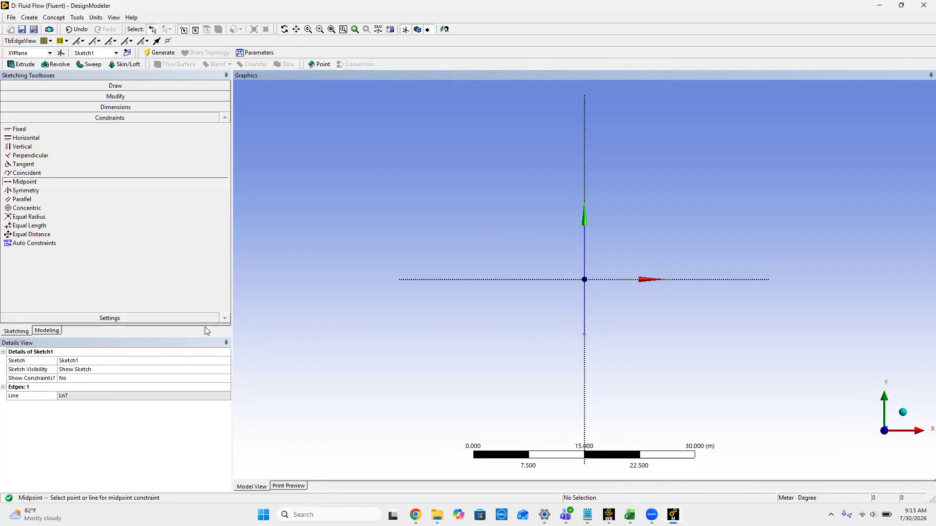
Step: Sketch four connected lines from the vertical line's lower end: a near-horizontal one, a rising one, a horizontal one and a long descending one
click(11, 332)
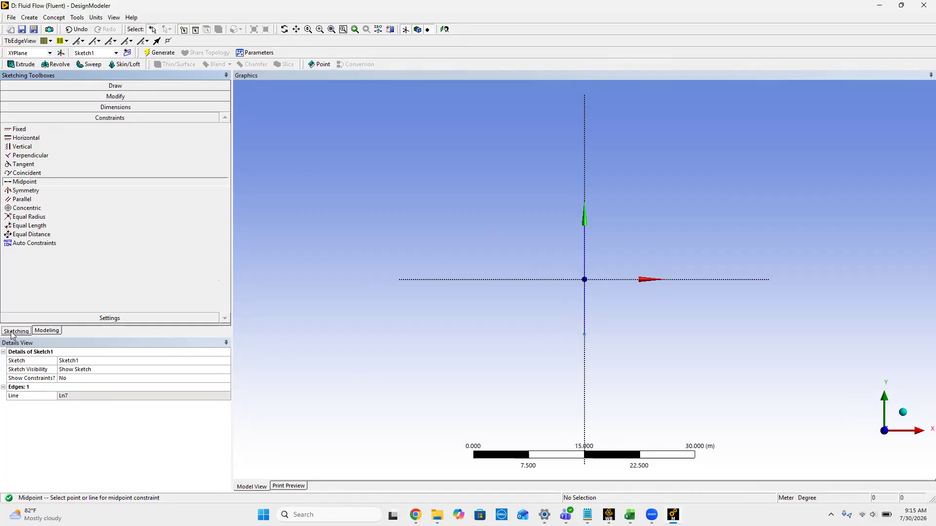
click(109, 86)
click(19, 100)
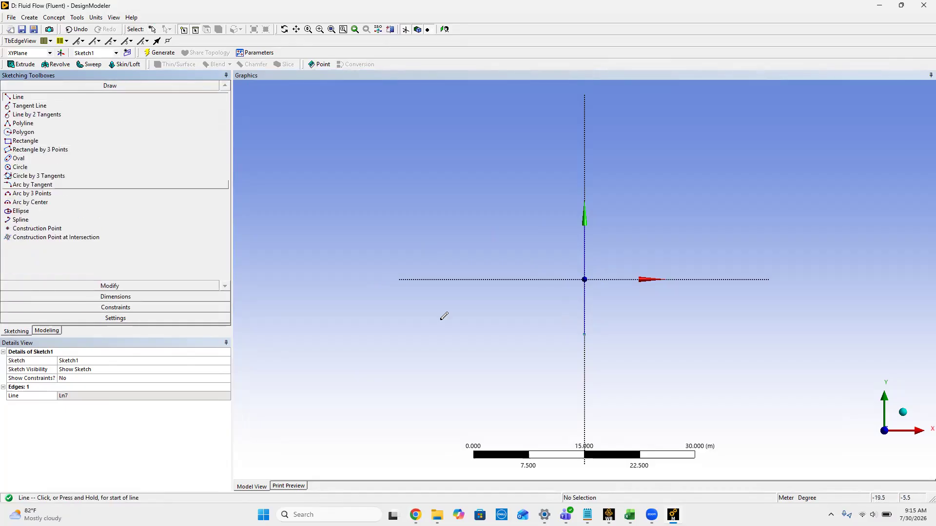
click(584, 332)
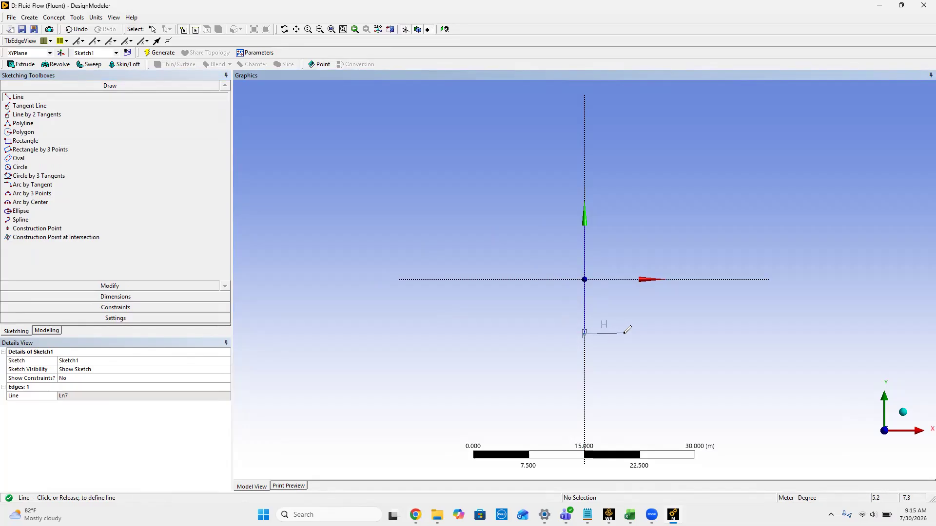
click(624, 334)
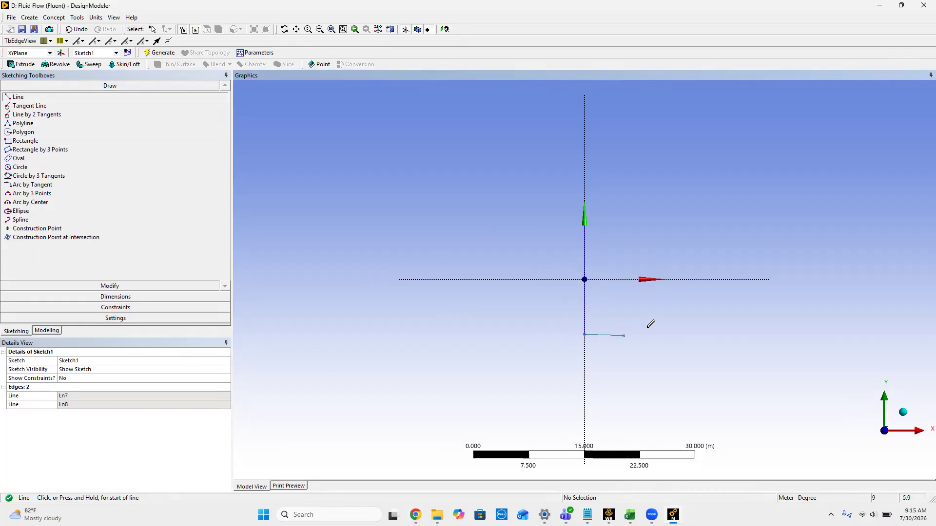
click(623, 335)
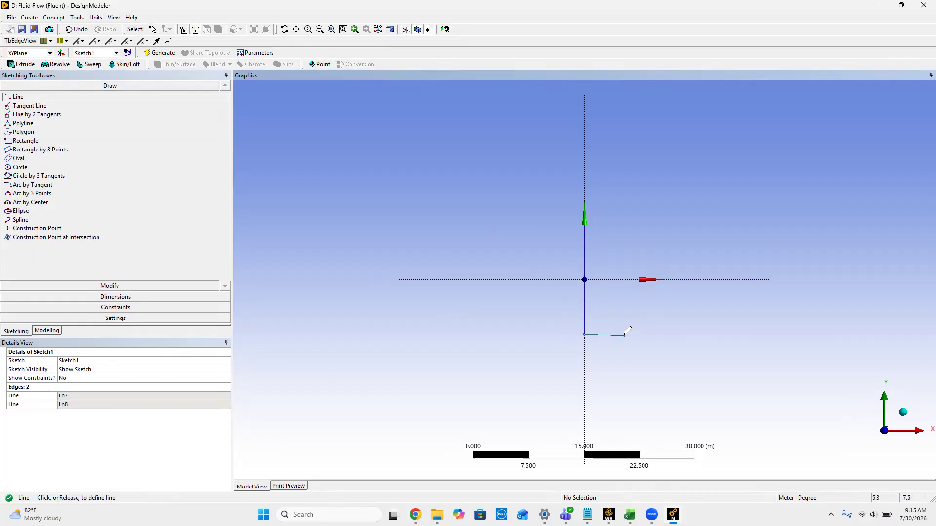
click(677, 307)
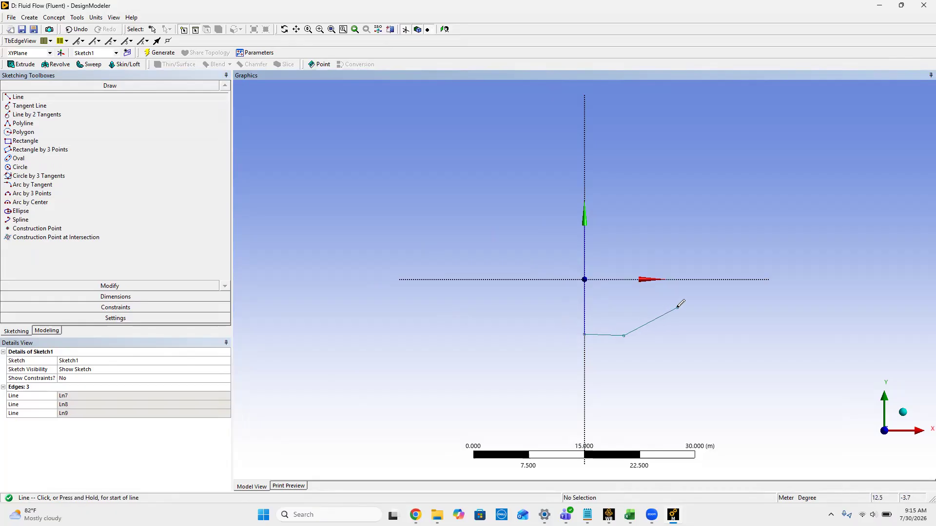
click(677, 307)
click(732, 306)
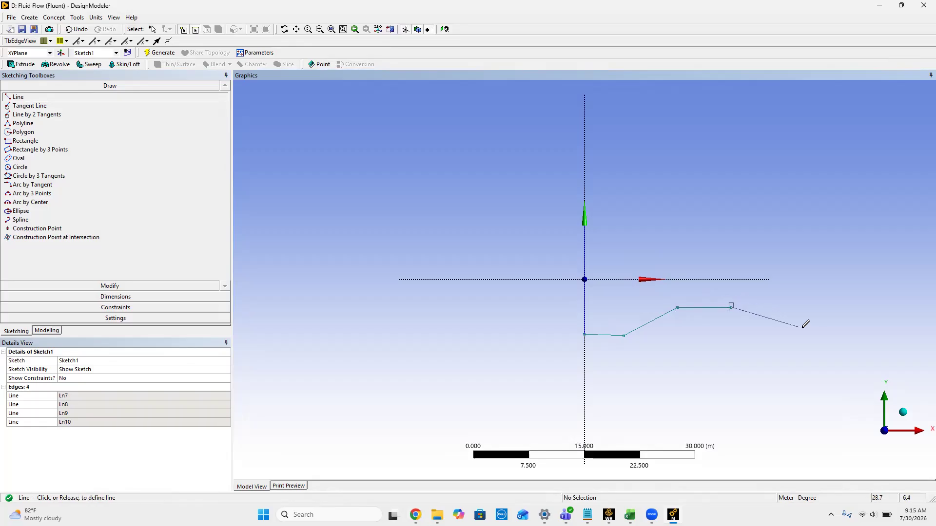
click(887, 340)
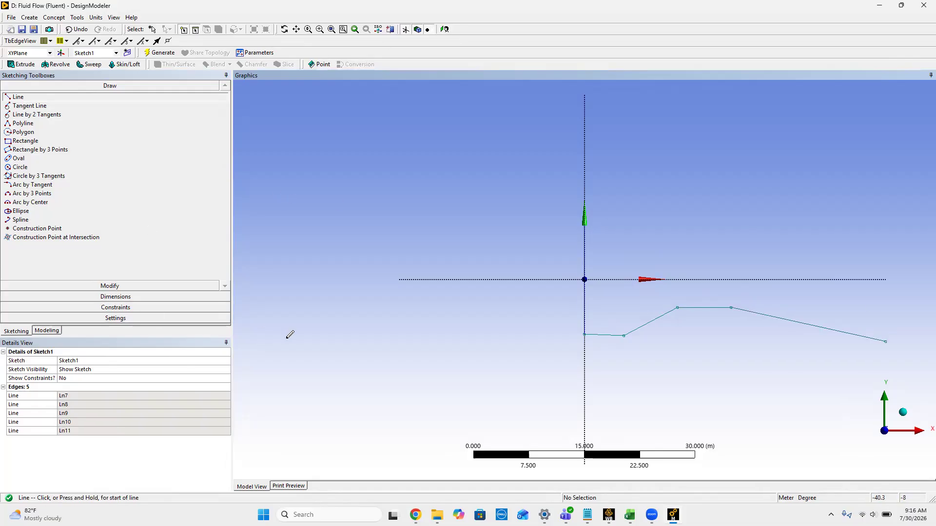
Step: Check the specified wind tunnel dimensions on the assignment page in Chrome, and set the DesignModeler length unit to Inch
click(111, 296)
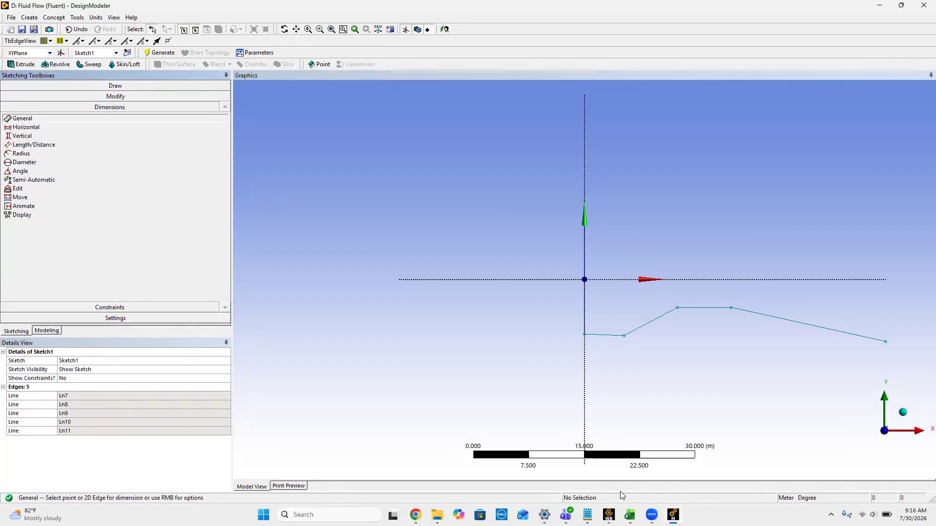
mouse_move(630, 515)
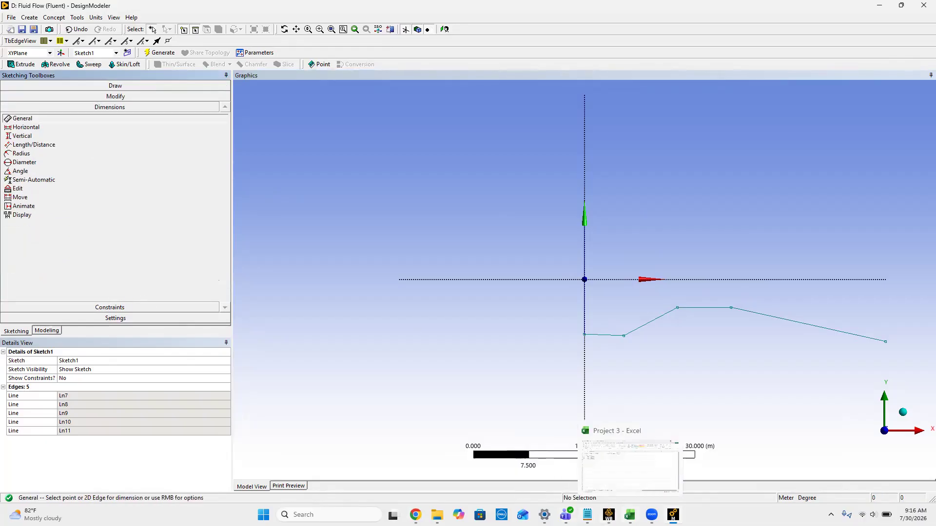
click(399, 470)
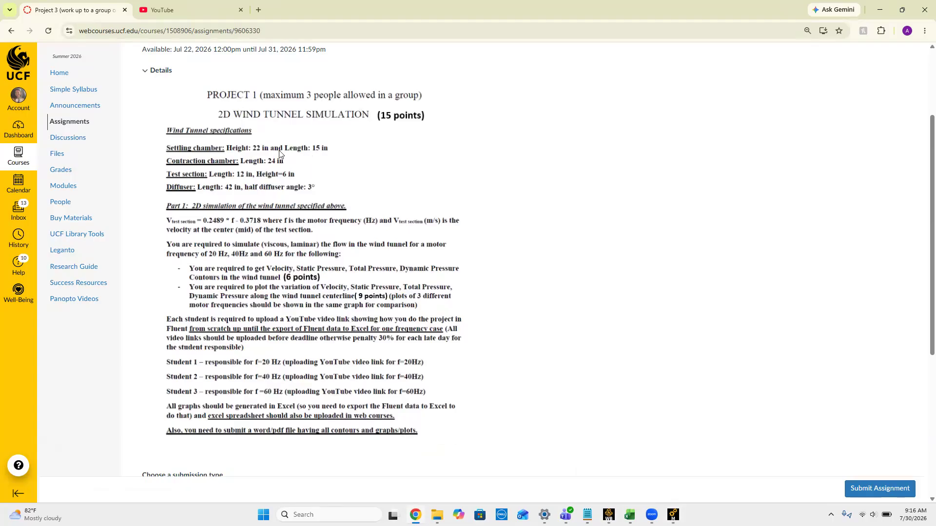
click(880, 10)
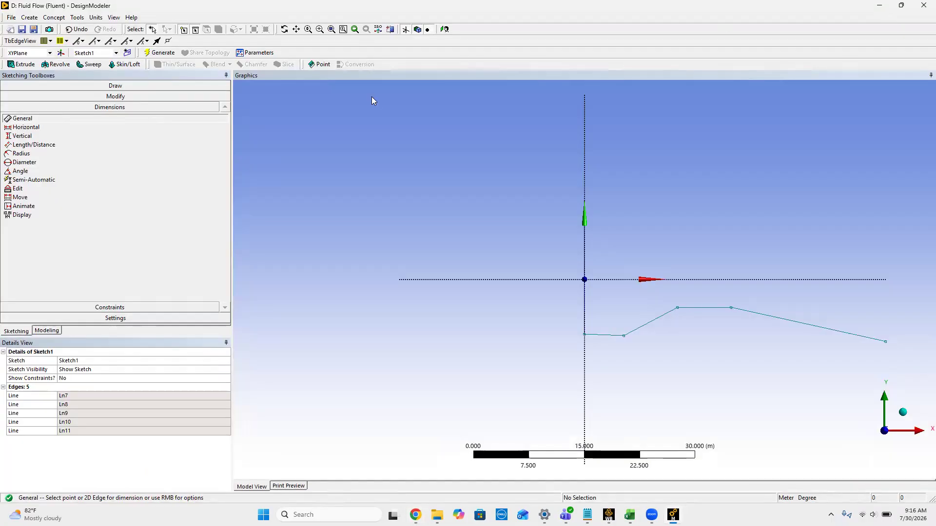
click(96, 18)
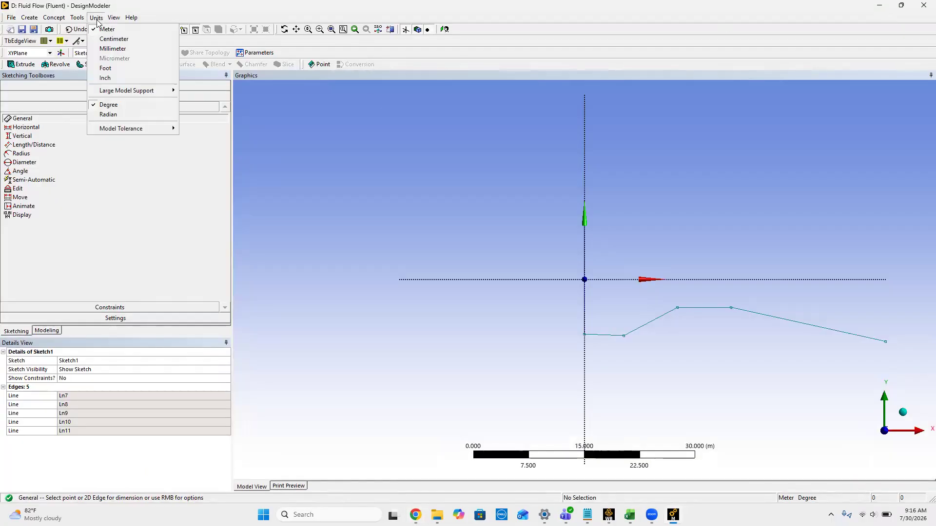
click(107, 78)
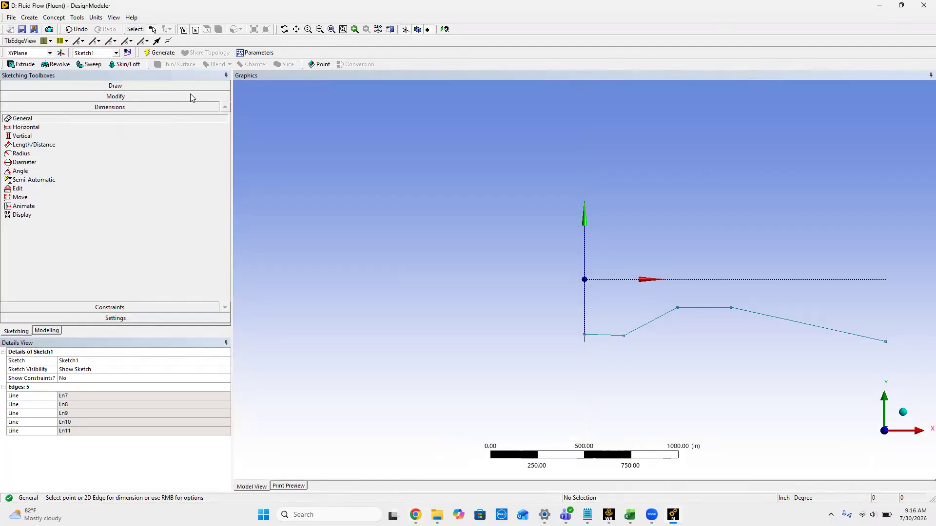
Step: Dimension the vertical inlet line and set its height to 22 in
click(583, 305)
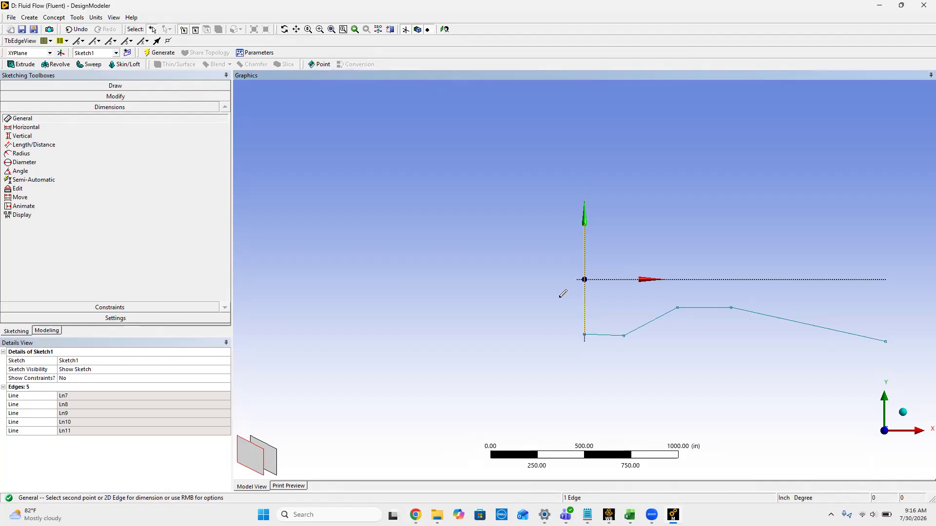
click(543, 271)
click(88, 395)
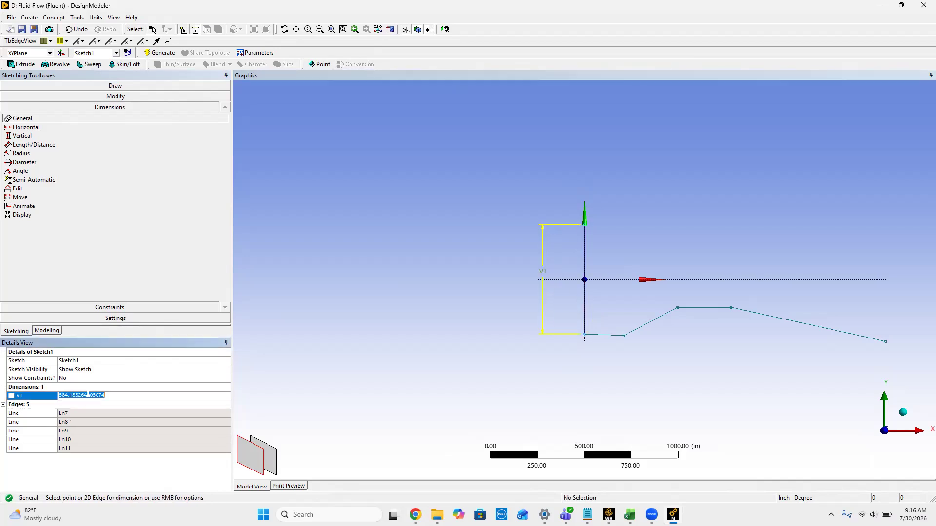
text(22)
key(Return)
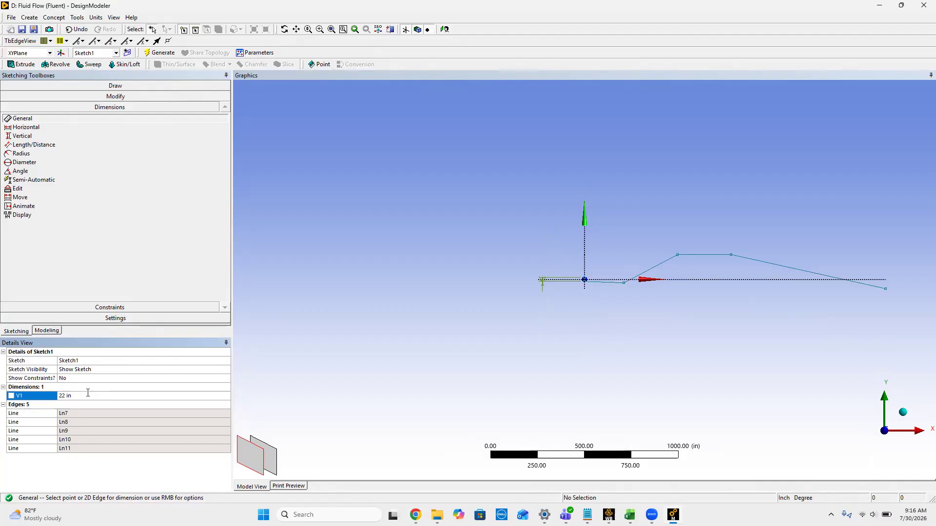
Step: Dimension the near-horizontal settling chamber line at the inlet's lower end and set its length to 15 in
scroll(639, 298, up, 6)
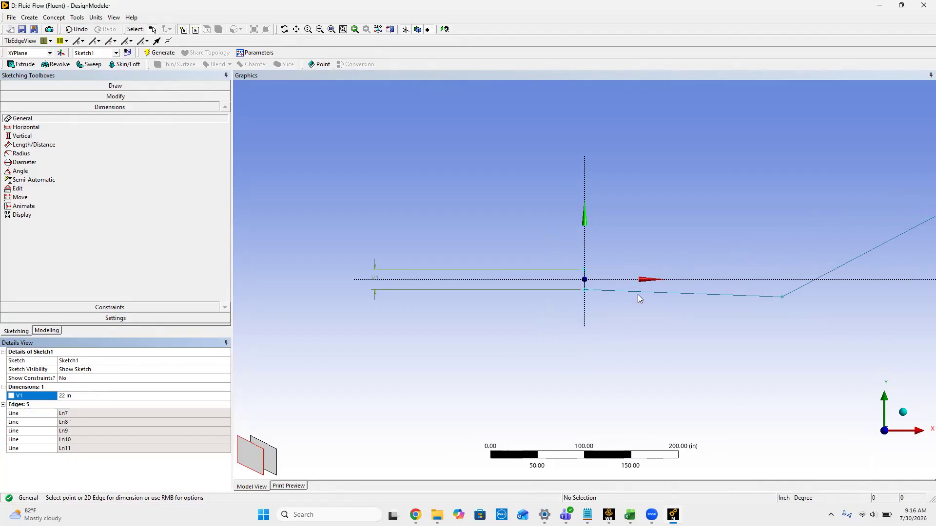
click(668, 293)
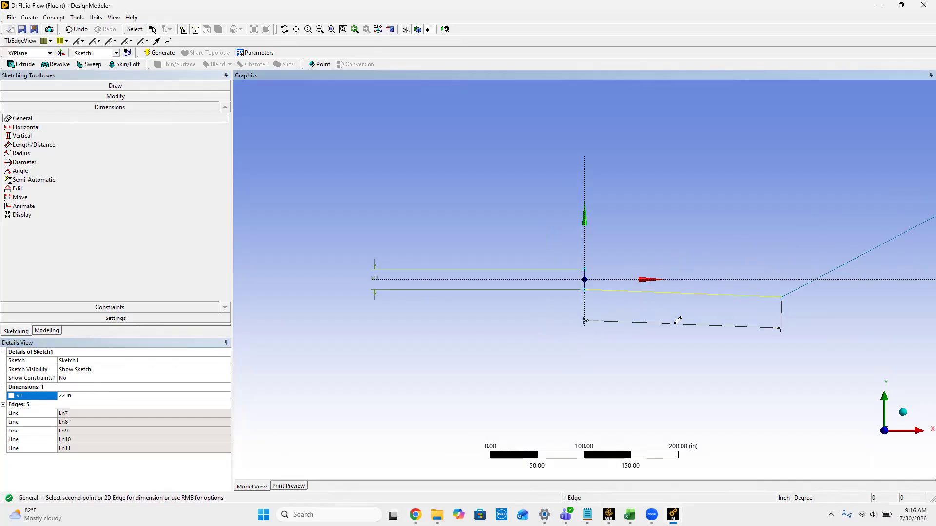
click(674, 324)
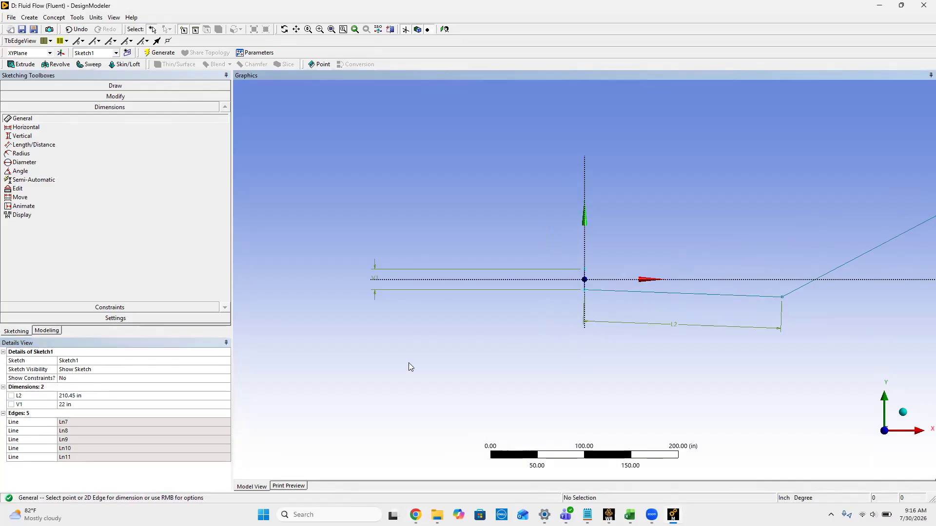
click(73, 404)
click(71, 396)
text(15)
key(Return)
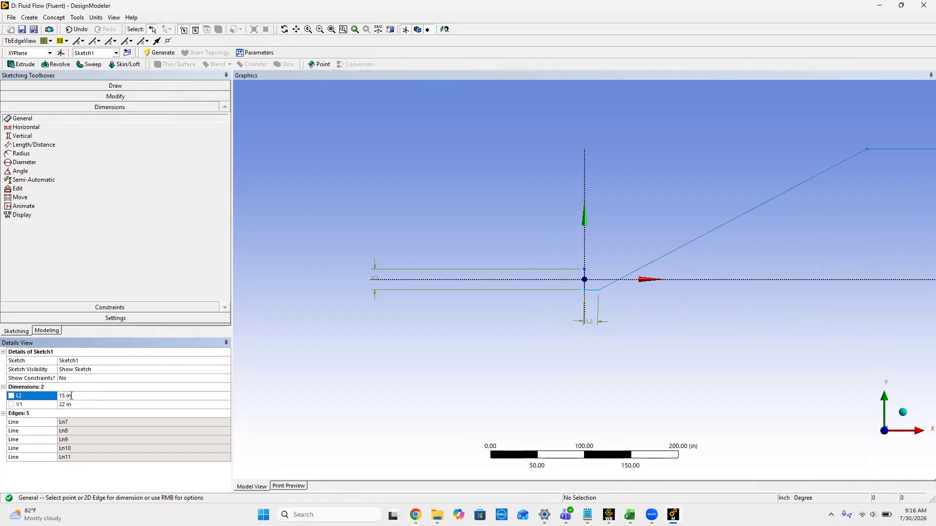
mouse_move(436, 515)
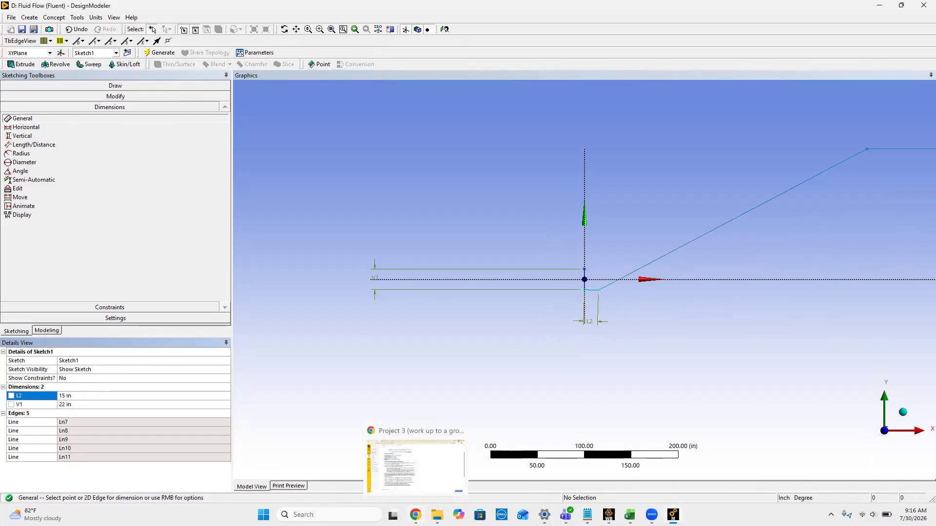
click(437, 515)
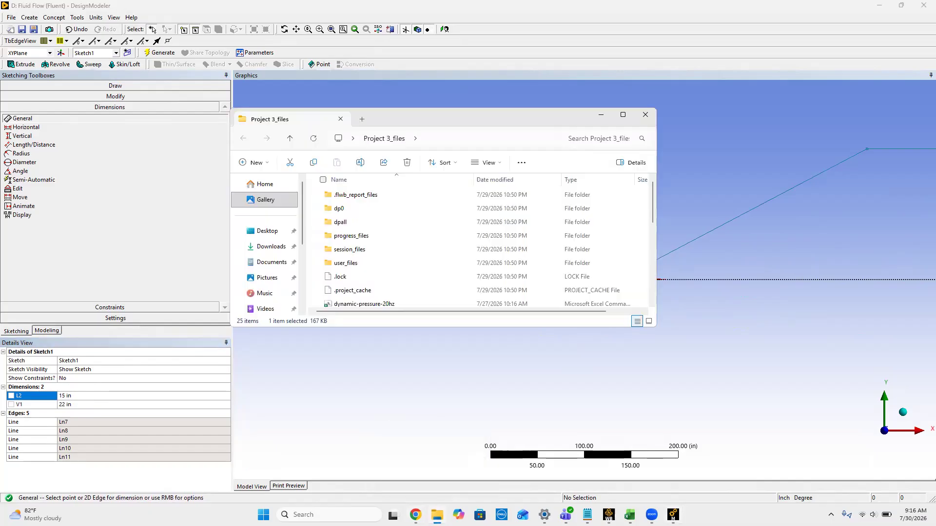
click(436, 515)
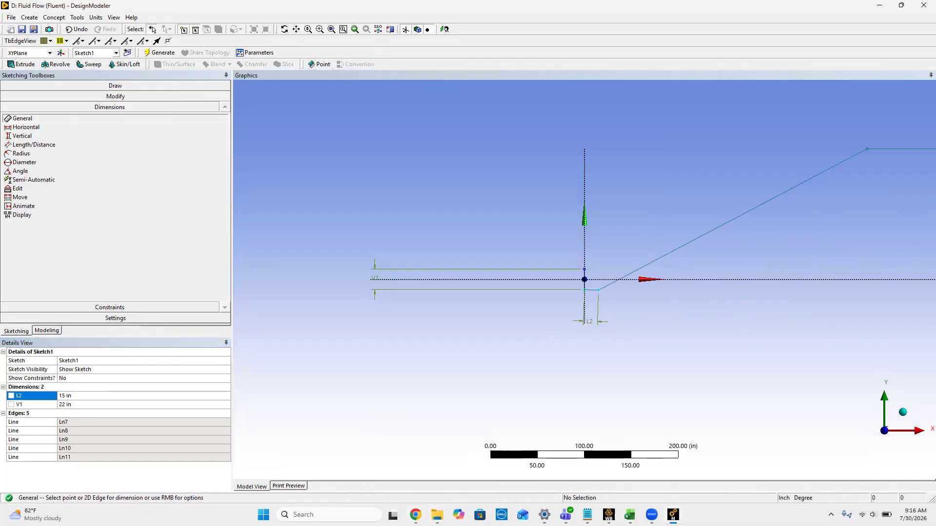
Step: Check the contraction chamber specification on the assignment page in Chrome, then dimension the rising line in DesignModeler and set its length to 24 in
scroll(688, 310, up, 3)
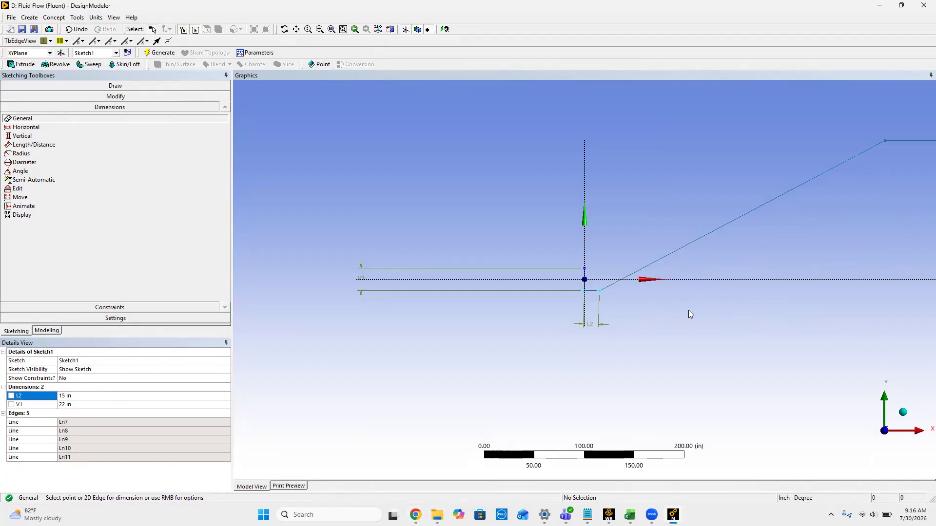
scroll(688, 310, up, 2)
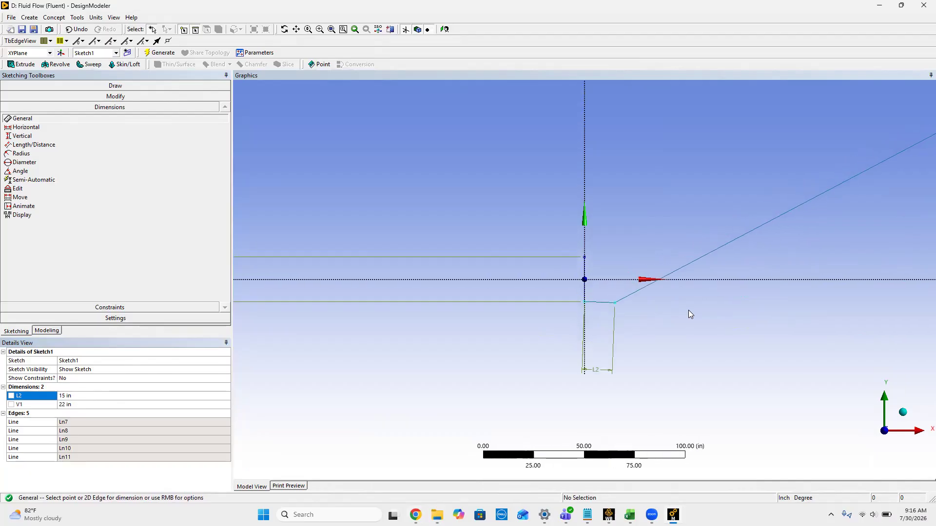
click(415, 515)
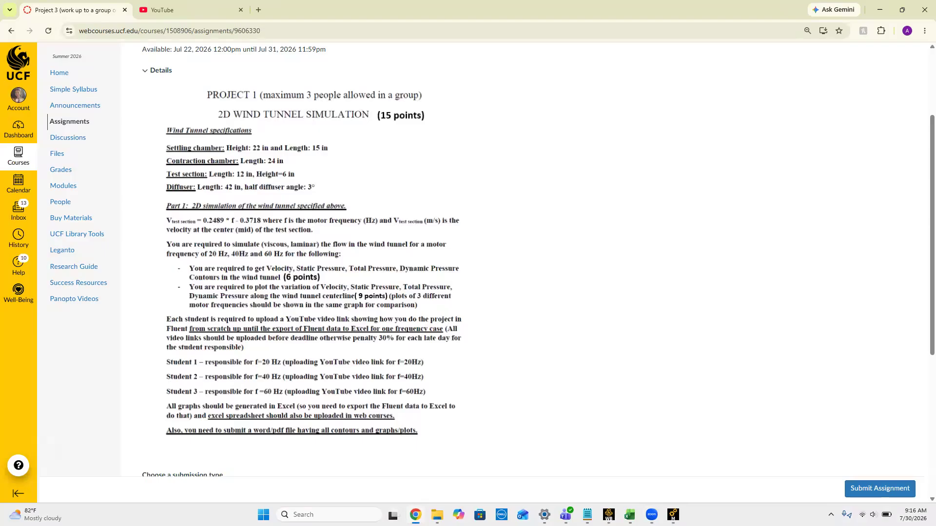
click(416, 515)
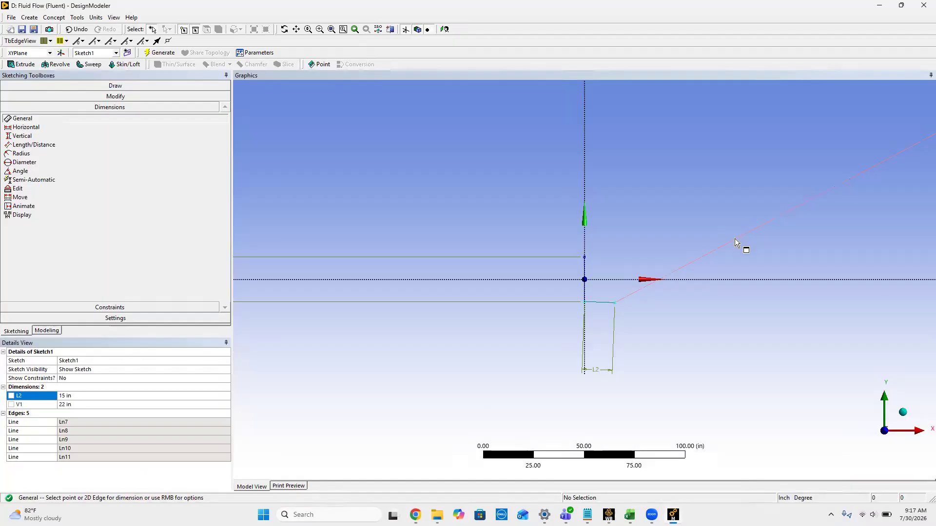
click(781, 304)
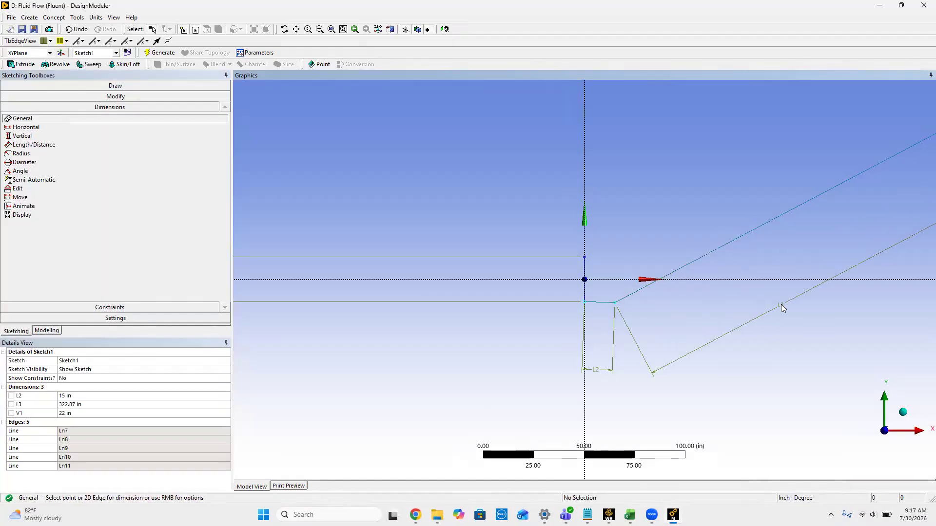
click(76, 405)
text(24)
key(Return)
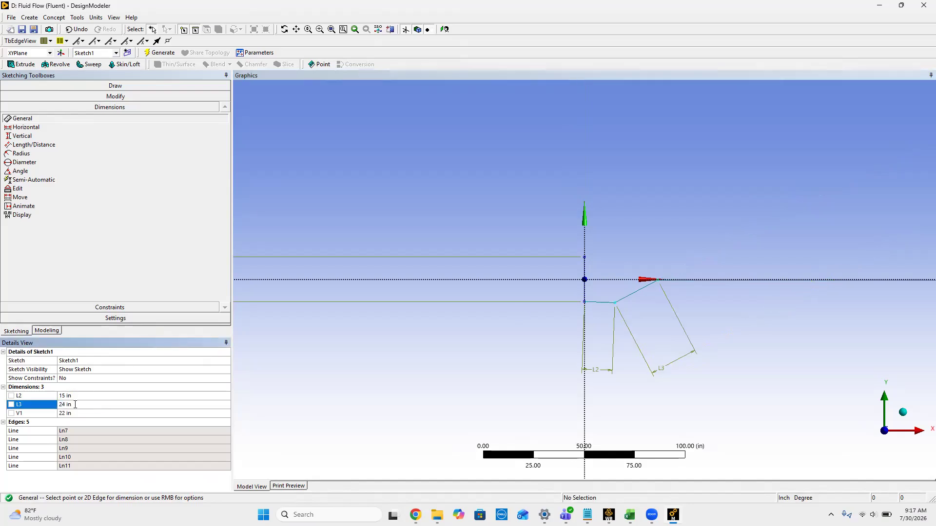
Step: Check the test section specification on the assignment page in Chrome, then dimension the horizontal test section line in DesignModeler with a length of 12 in
scroll(798, 255, up, 4)
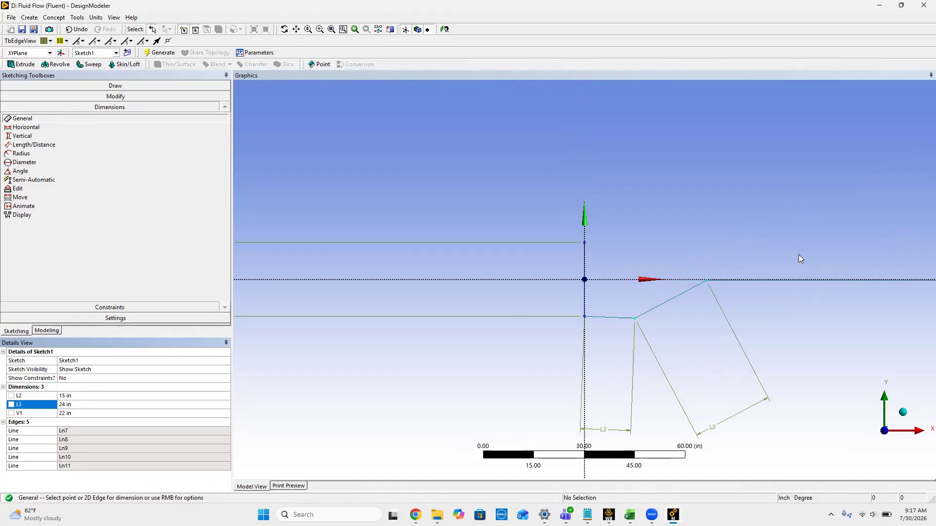
scroll(785, 291, down, 2)
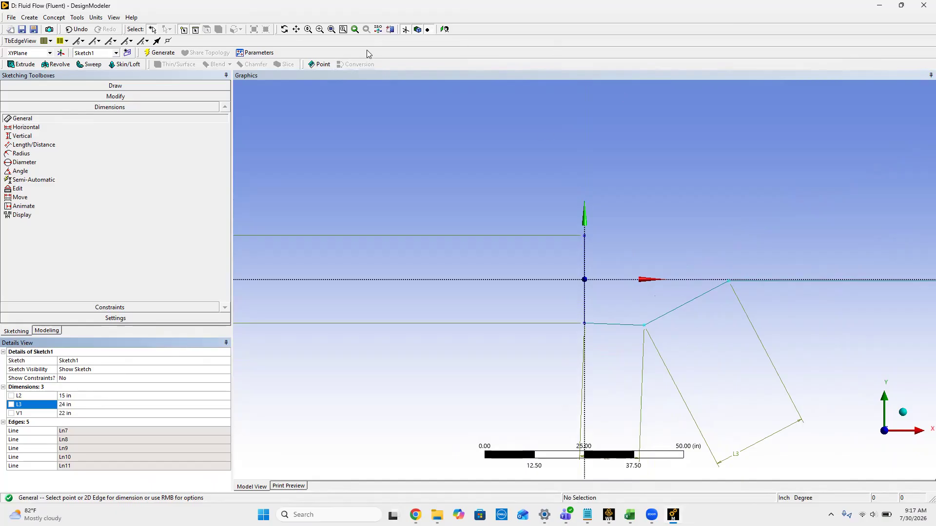
click(296, 29)
mouse_move(714, 165)
mouse_down()
mouse_move(548, 139)
mouse_move(403, 145)
mouse_up()
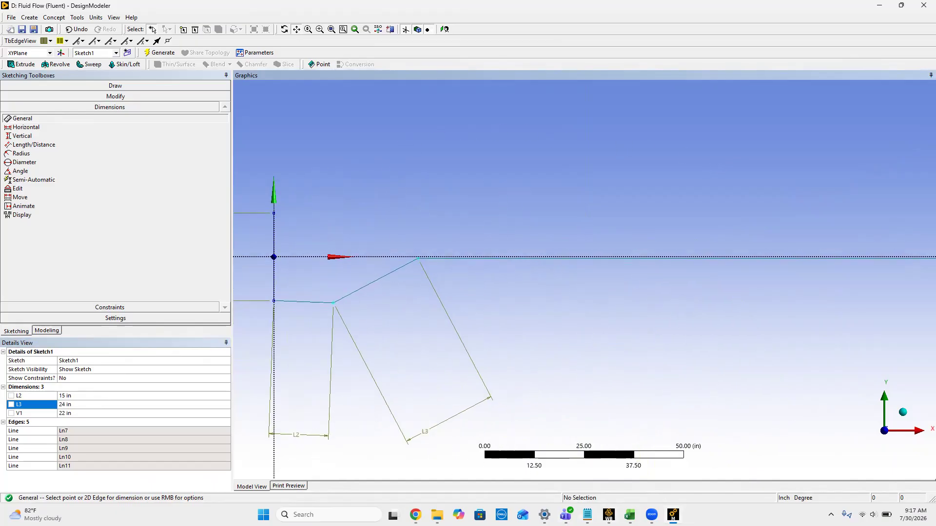
click(416, 515)
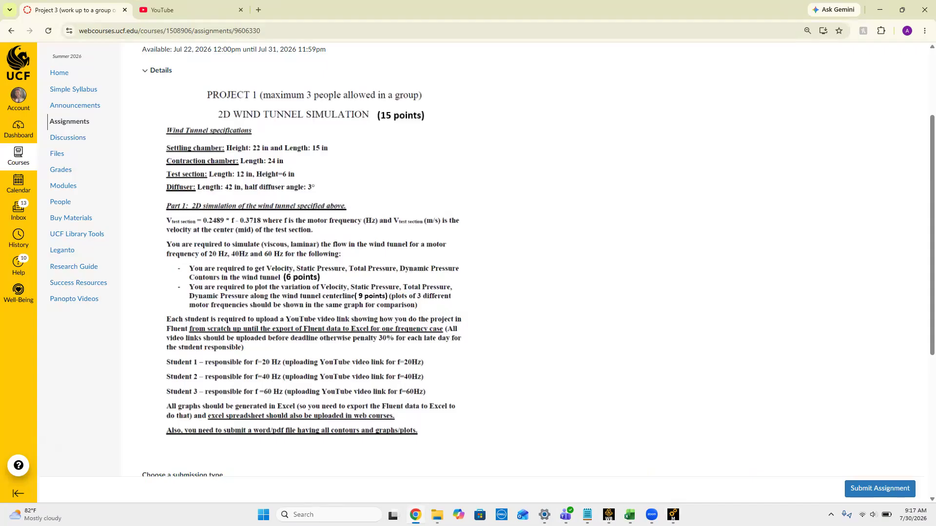
click(415, 514)
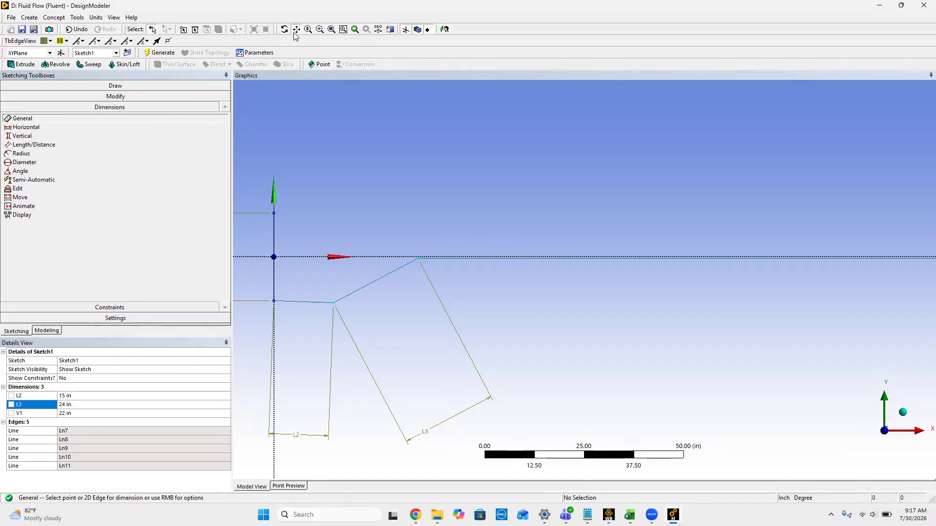
click(542, 259)
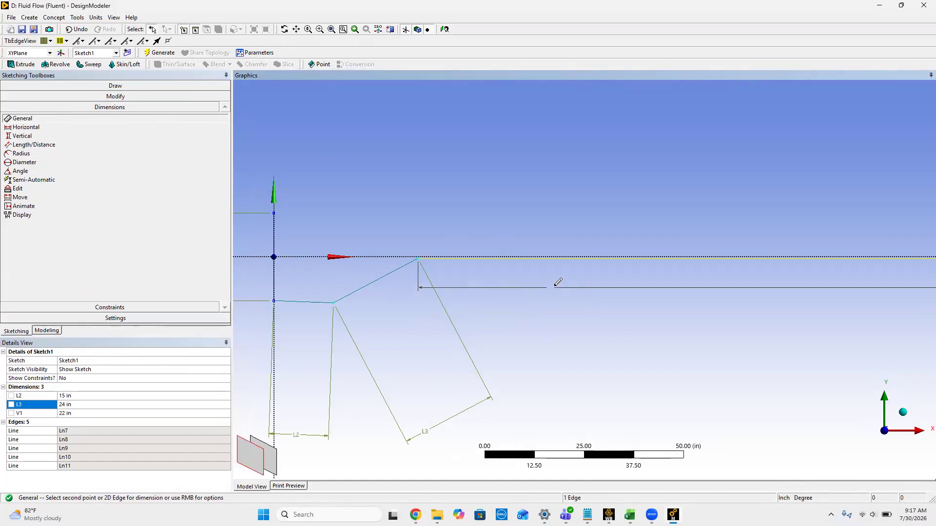
click(620, 310)
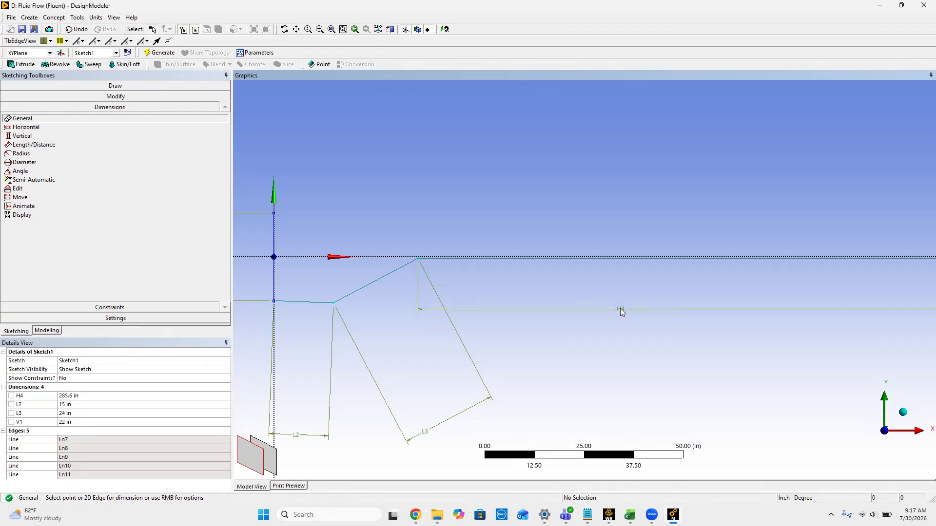
click(85, 395)
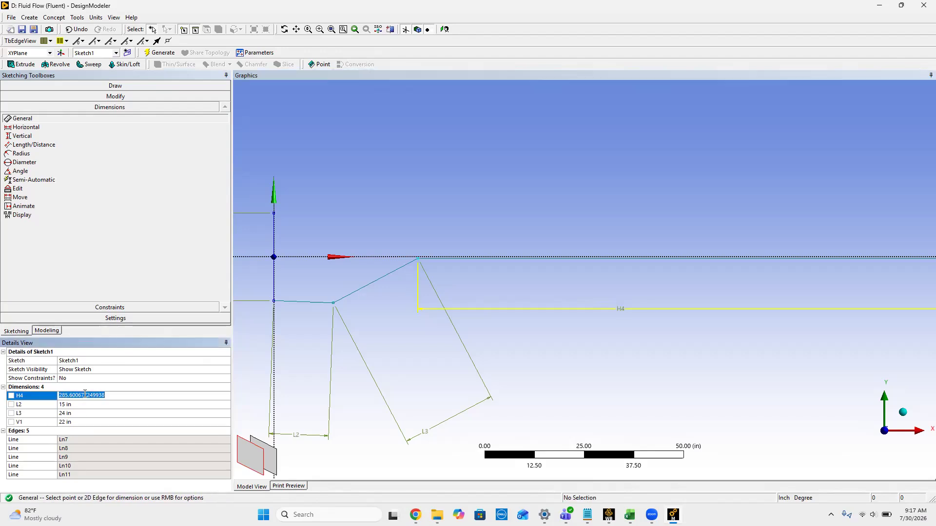
text(12)
key(Return)
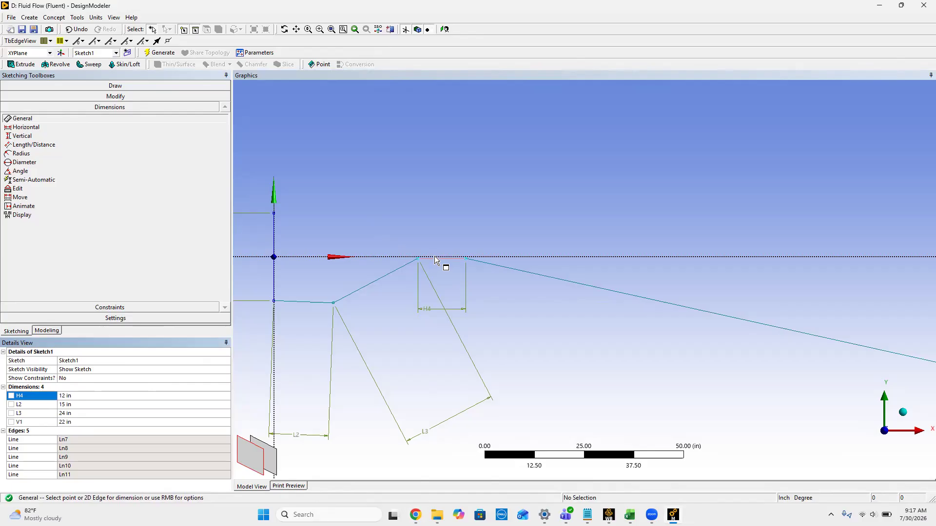
Step: Dimension the distance between the X axis and the horizontal test section line, and set it to 3 in
click(390, 256)
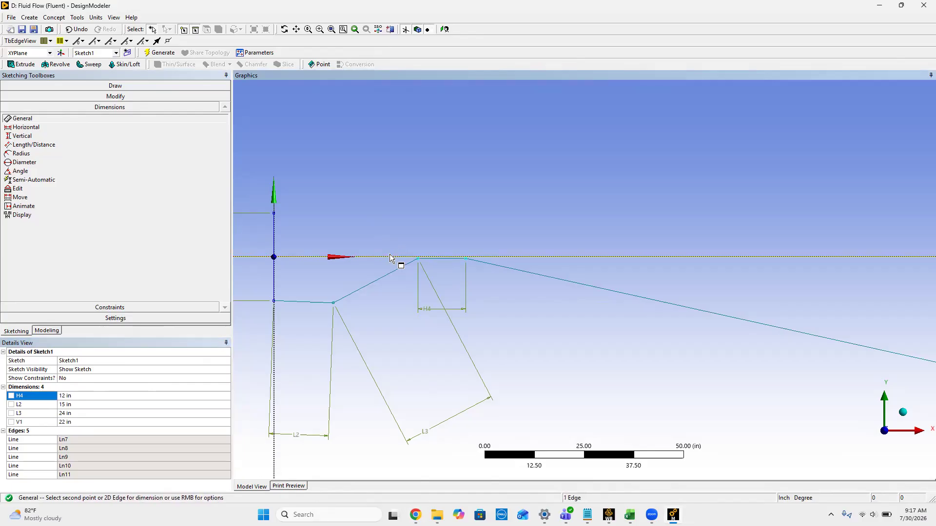
click(433, 259)
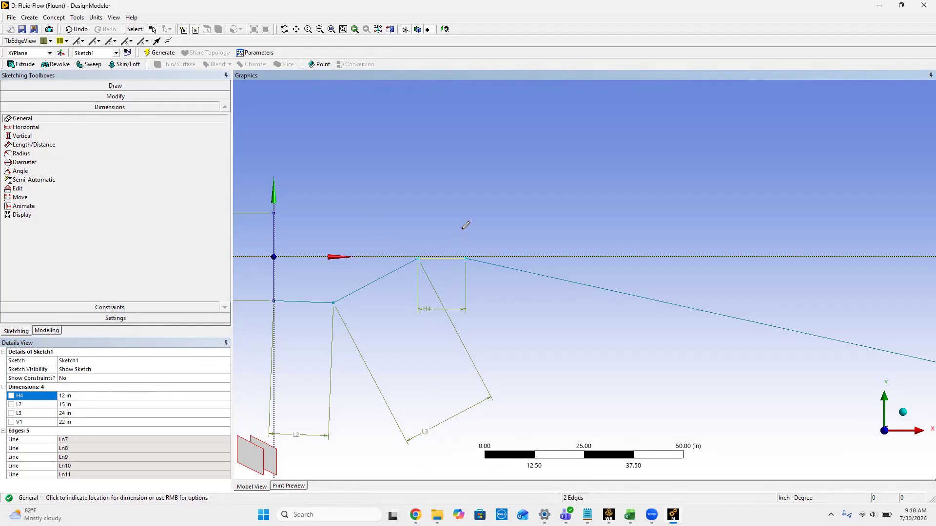
click(500, 252)
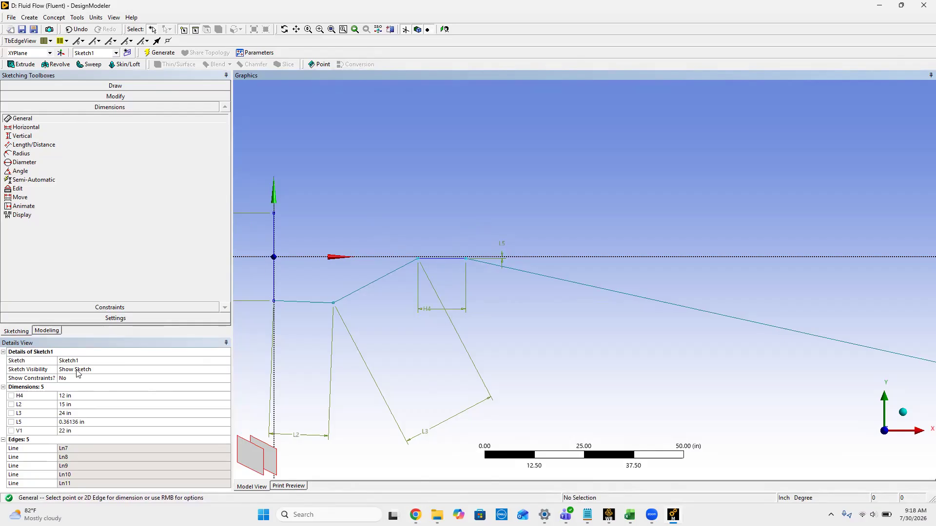
click(79, 421)
text(3)
key(Return)
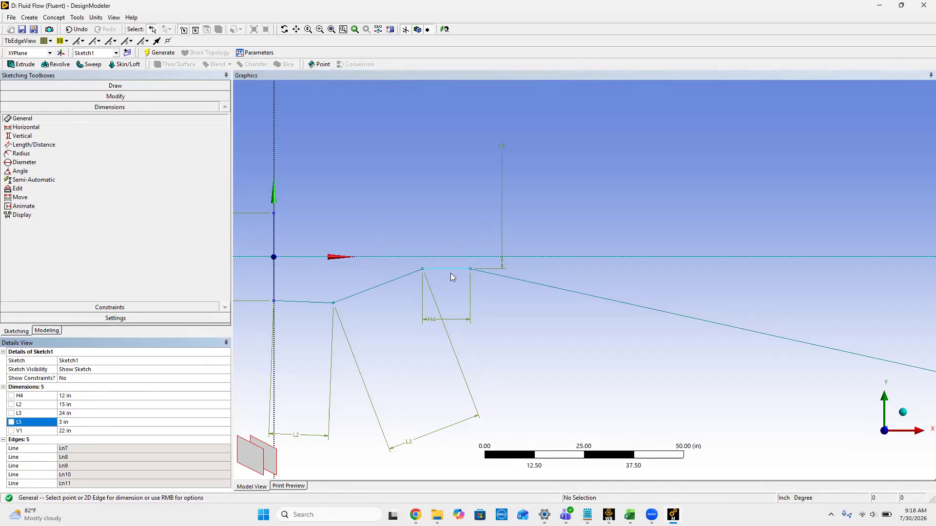
Step: Check the diffuser specification on the assignment page in Chrome, then dimension the descending line in DesignModeler and set its length to 42 in
key(alt+Tab)
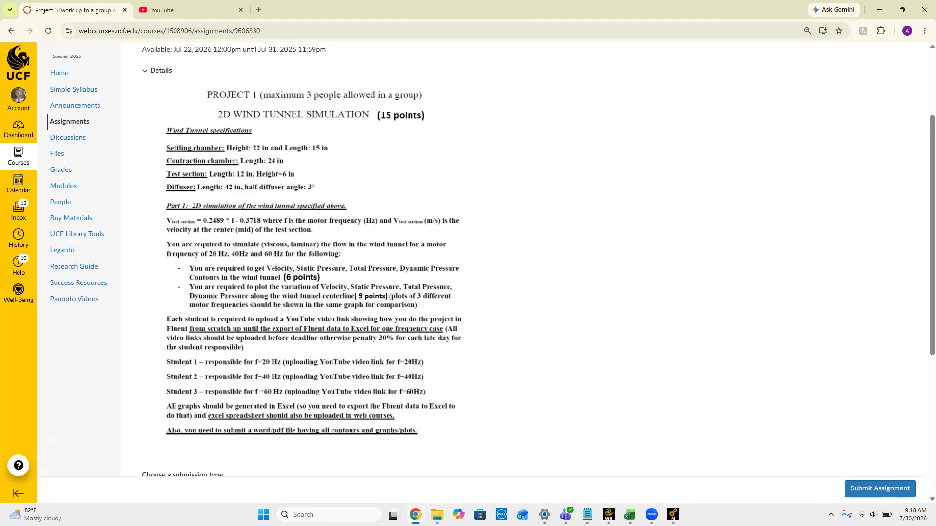
key(alt+Tab)
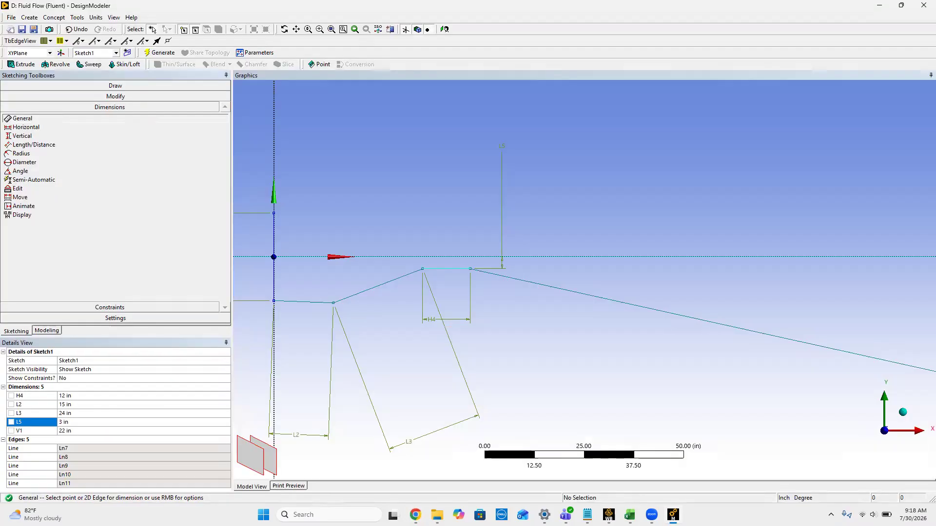
click(640, 307)
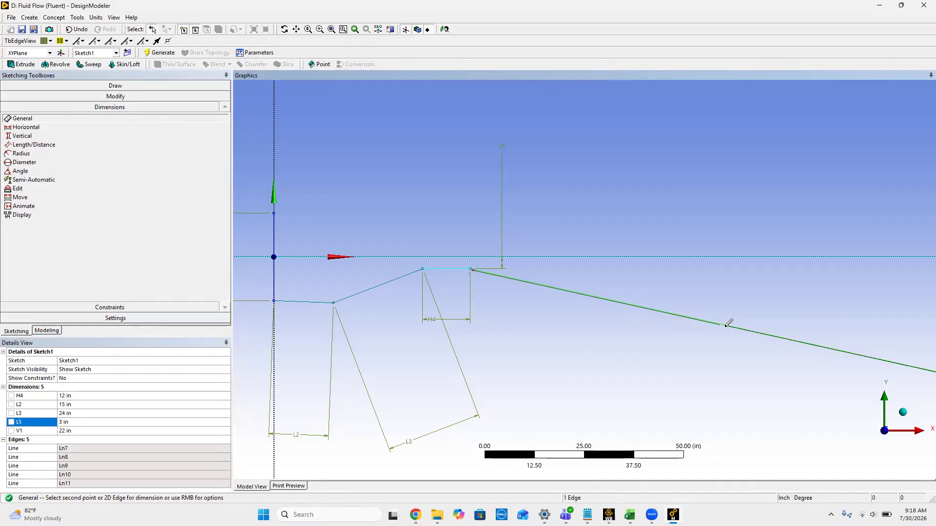
click(691, 353)
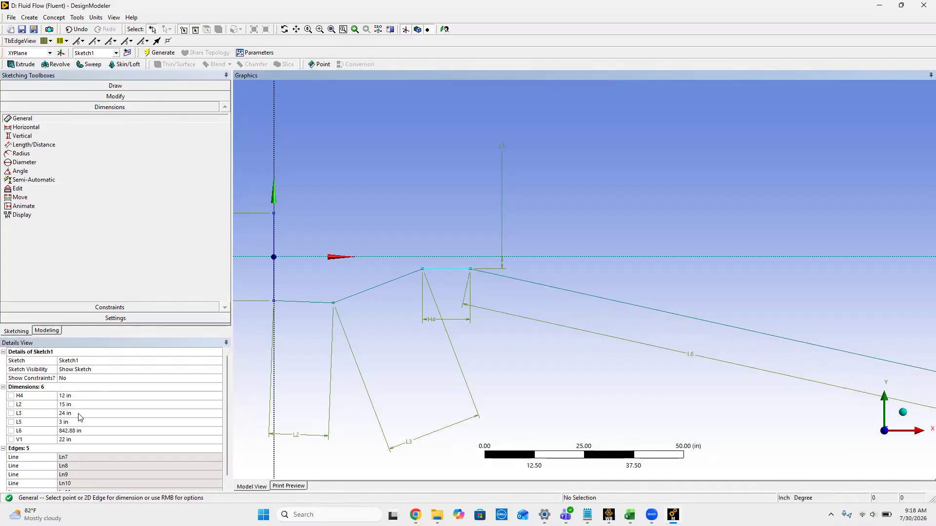
click(72, 431)
text(42)
key(Return)
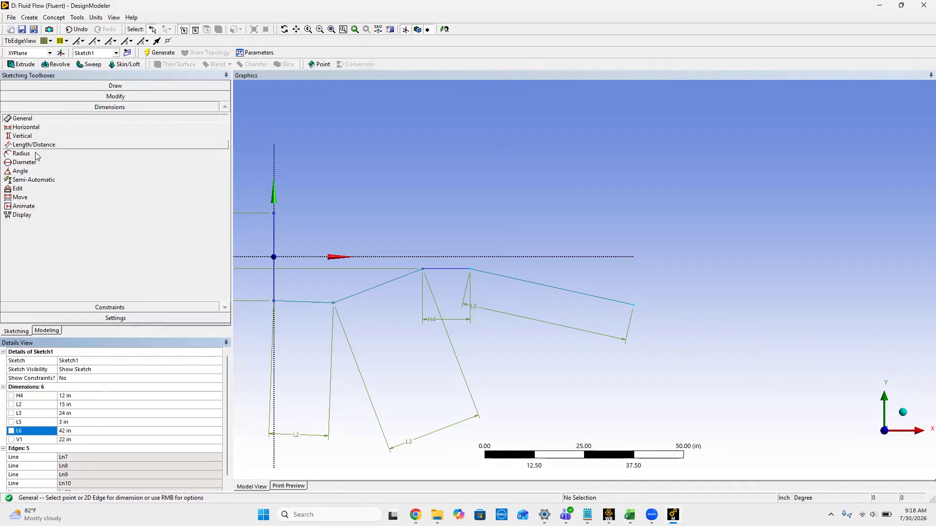
Step: Dimension the angle between the horizontal test section line and the descending diffuser line, and set it to 177°
click(38, 172)
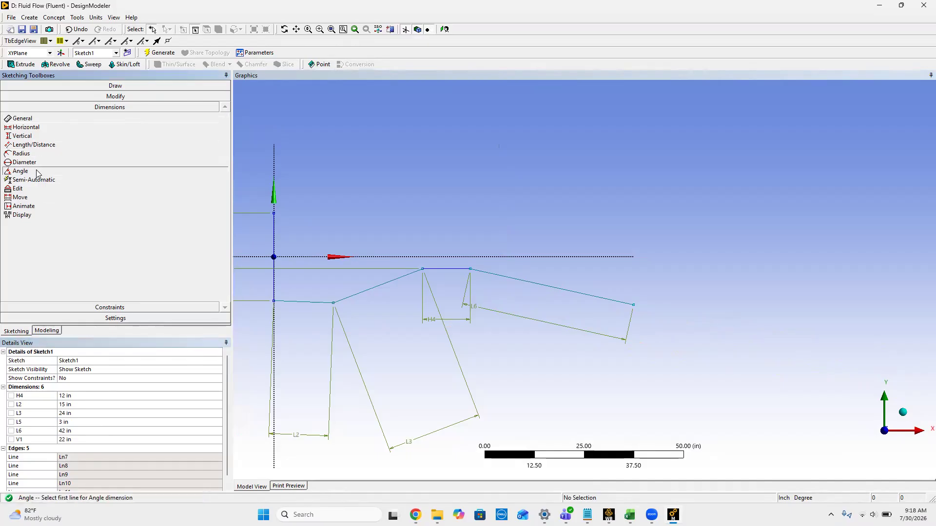
click(455, 271)
click(487, 273)
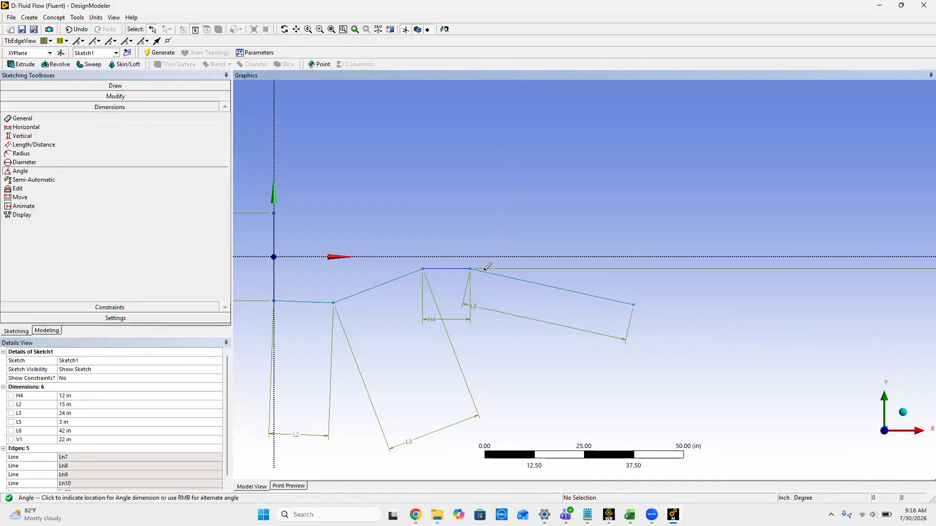
click(471, 253)
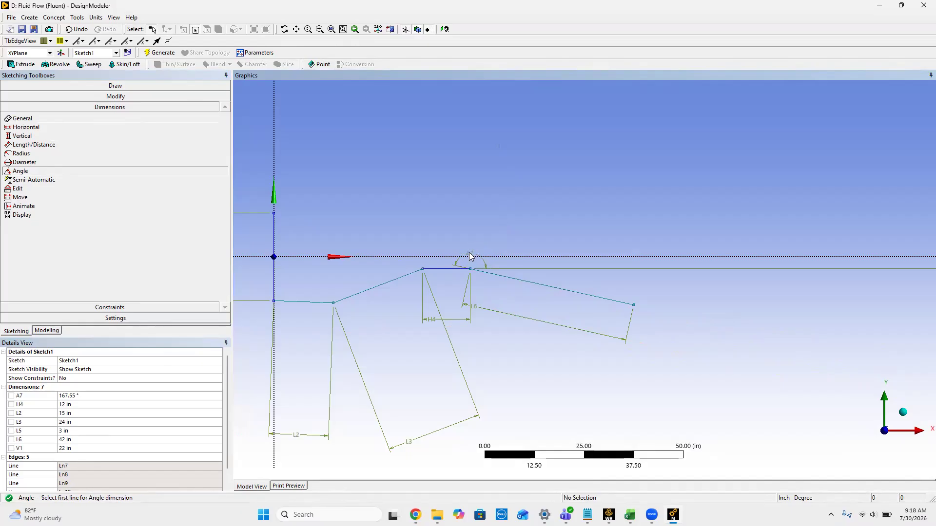
click(71, 399)
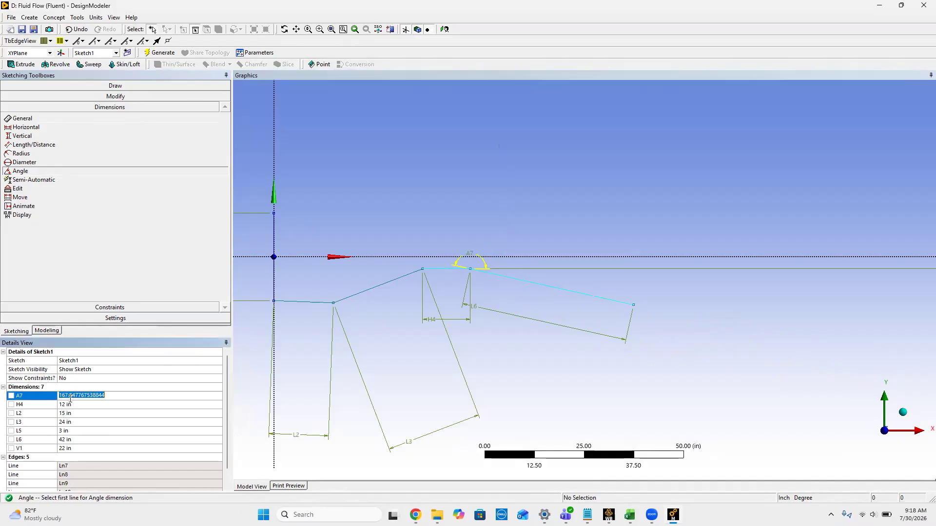
text(177)
key(Return)
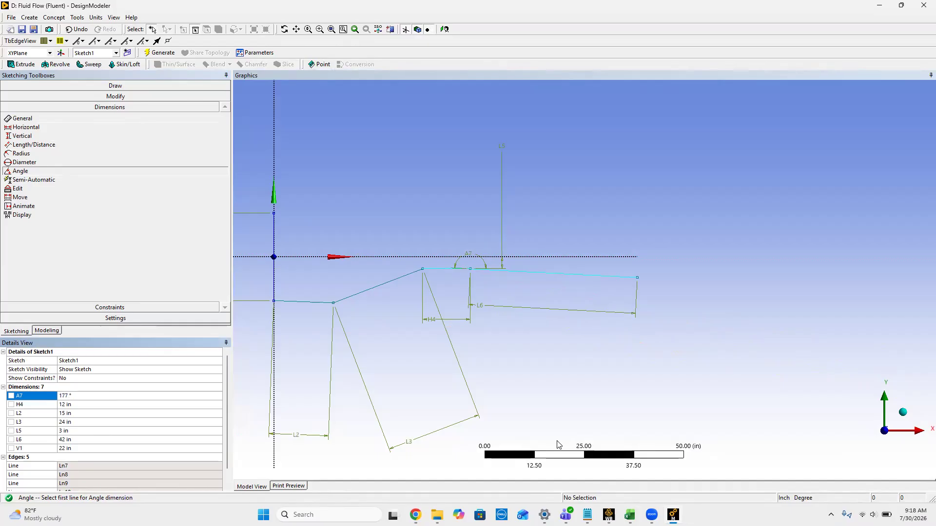
click(546, 413)
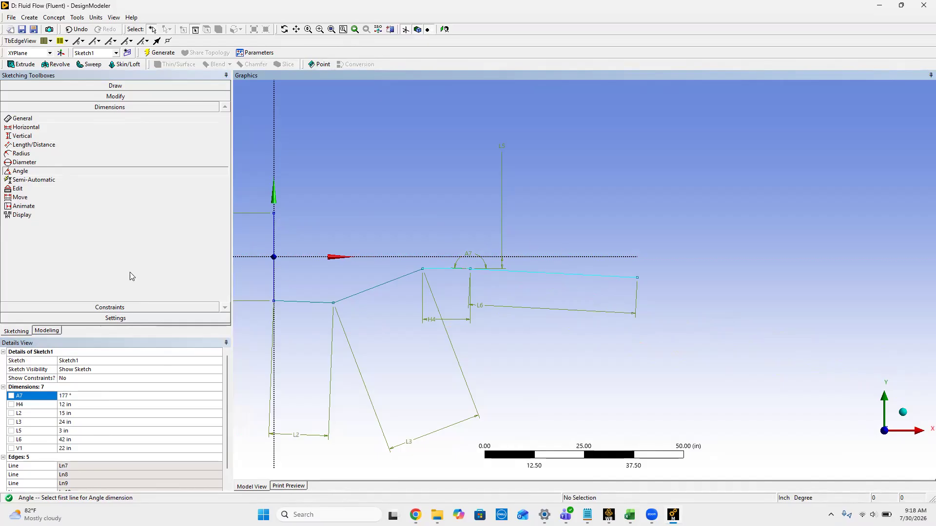
click(102, 307)
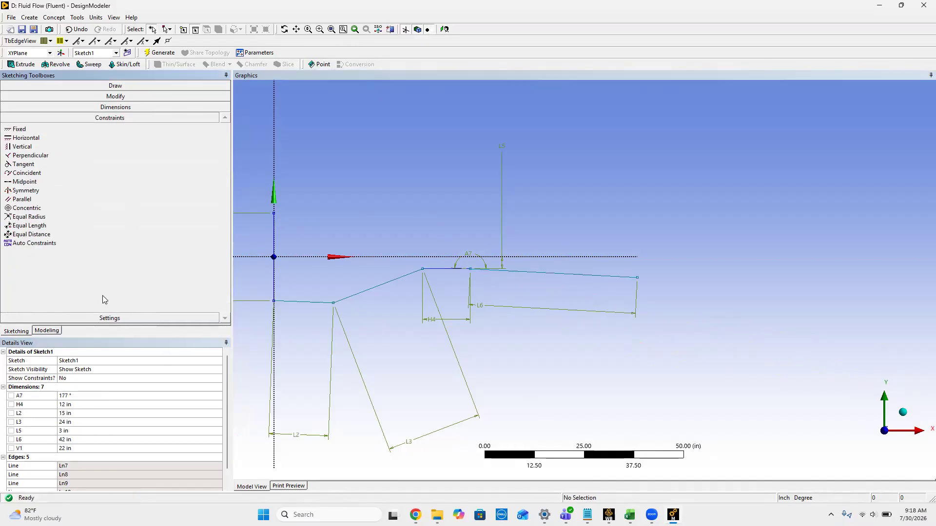
click(130, 96)
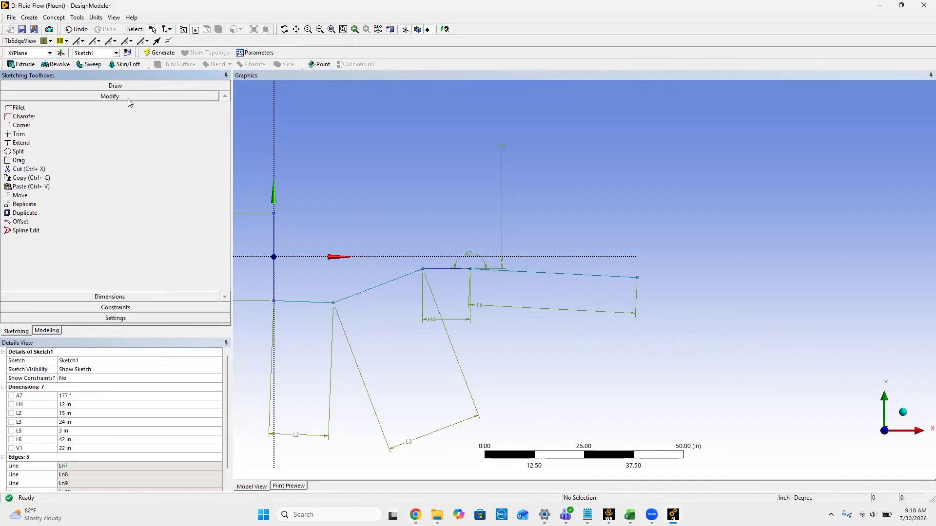
click(34, 213)
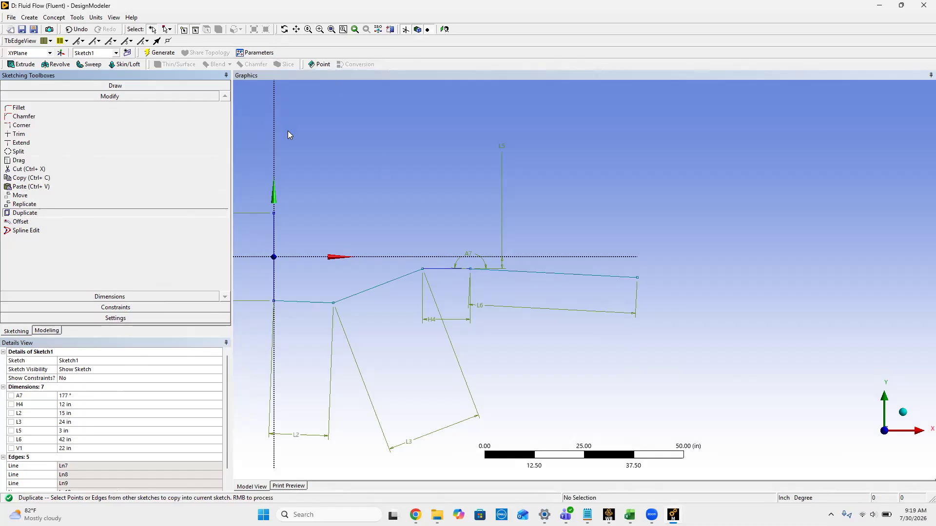
click(274, 233)
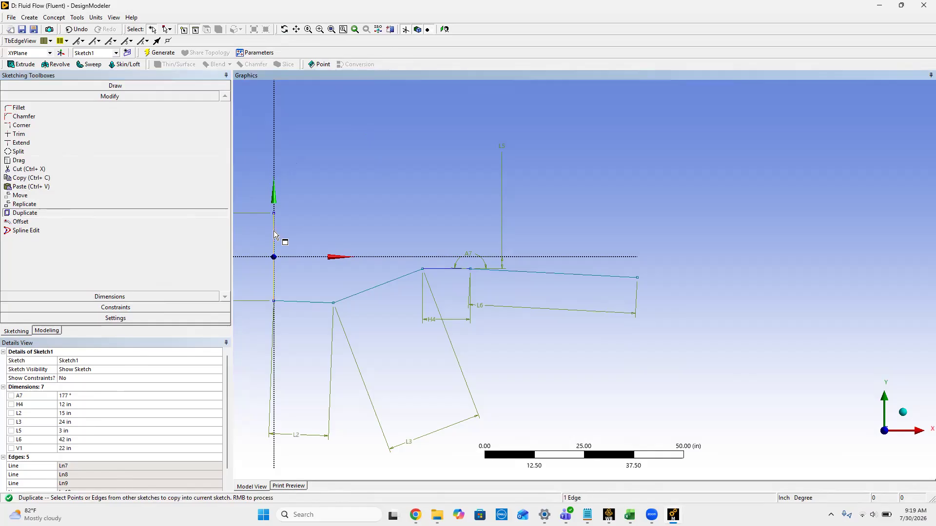
click(274, 235)
click(290, 302)
ctrl+click(345, 298)
ctrl+click(445, 269)
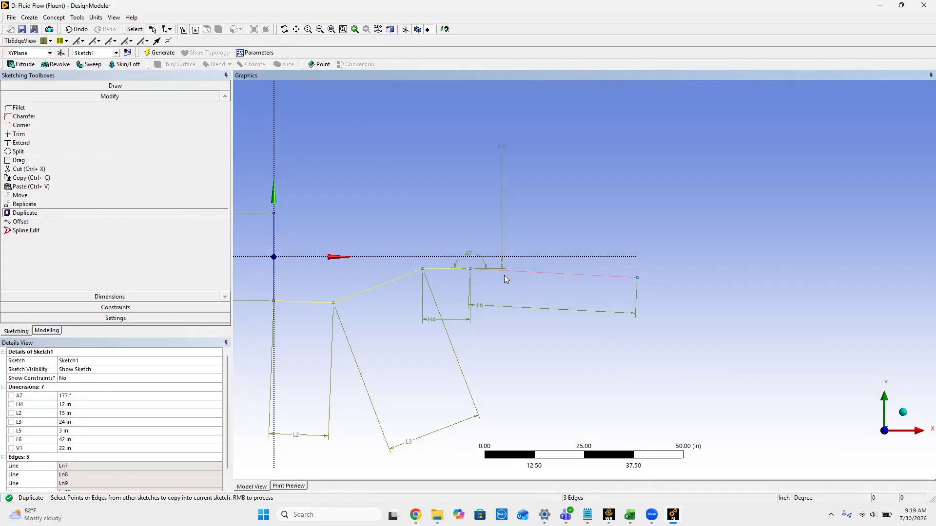
ctrl+click(530, 273)
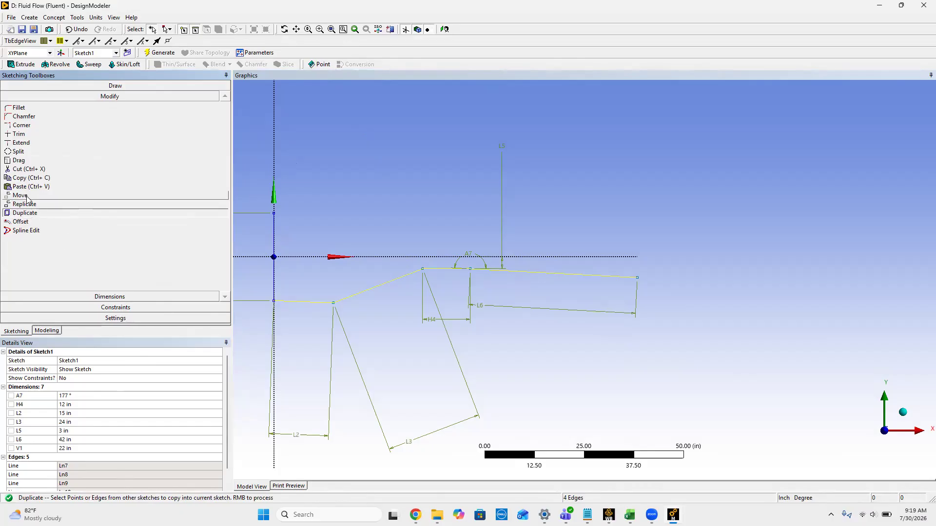
click(24, 221)
Step: Try to duplicate the four connected lower wall lines, from the inlet to the diffuser, with the Duplicate tool
click(23, 215)
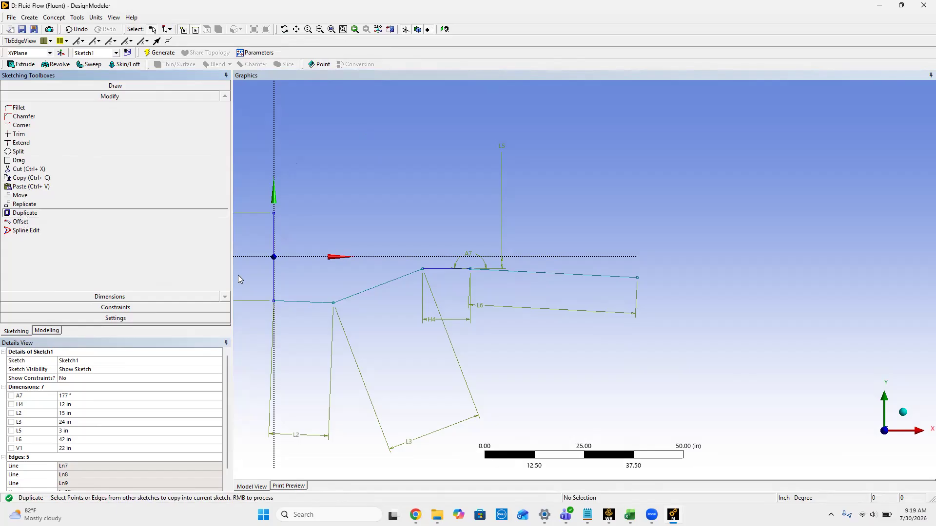
click(306, 302)
ctrl+click(354, 294)
ctrl+click(432, 271)
ctrl+click(487, 272)
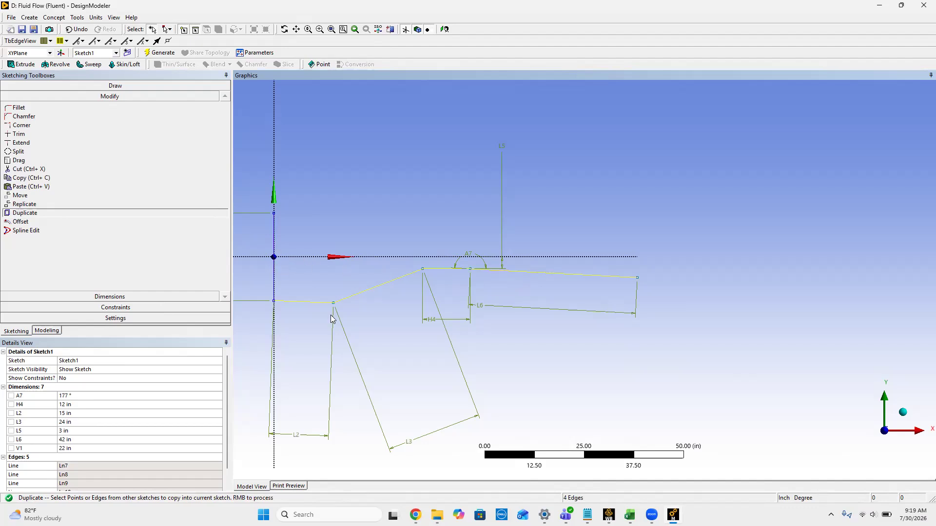
scroll(96, 385, down, 1)
scroll(96, 385, up, 1)
click(29, 215)
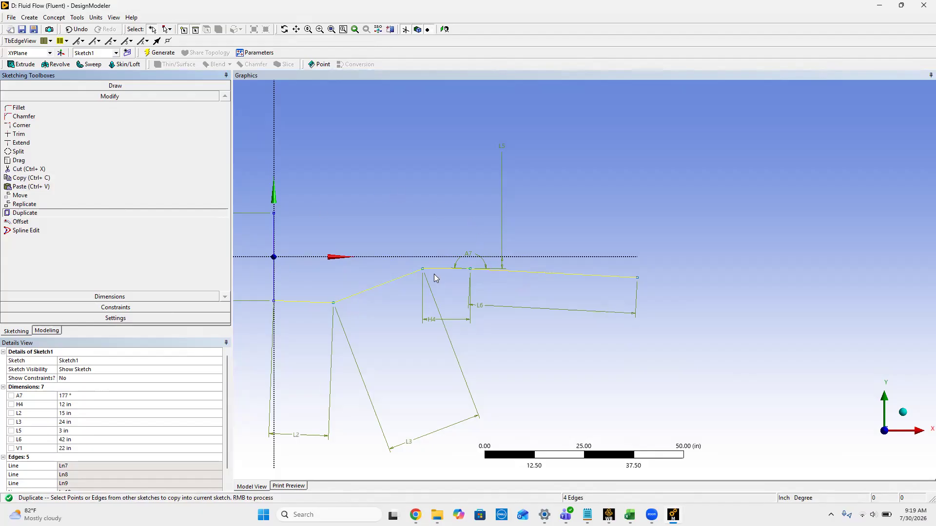
ctrl+click(323, 301)
ctrl+click(315, 302)
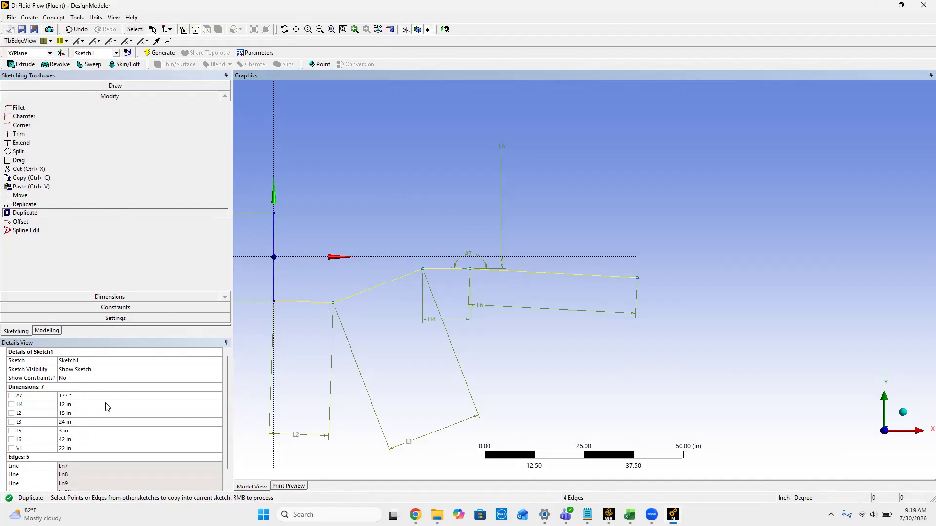
scroll(107, 407, down, 1)
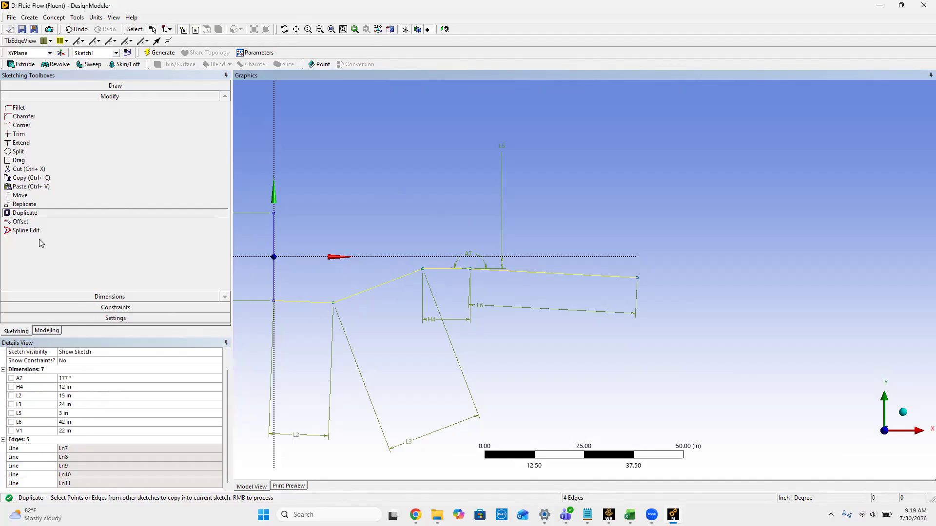
click(30, 215)
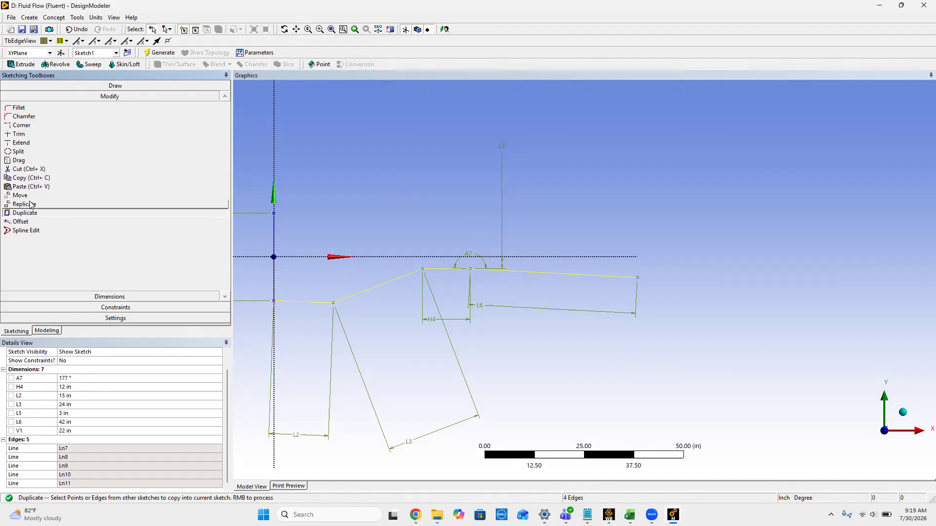
right_click(530, 271)
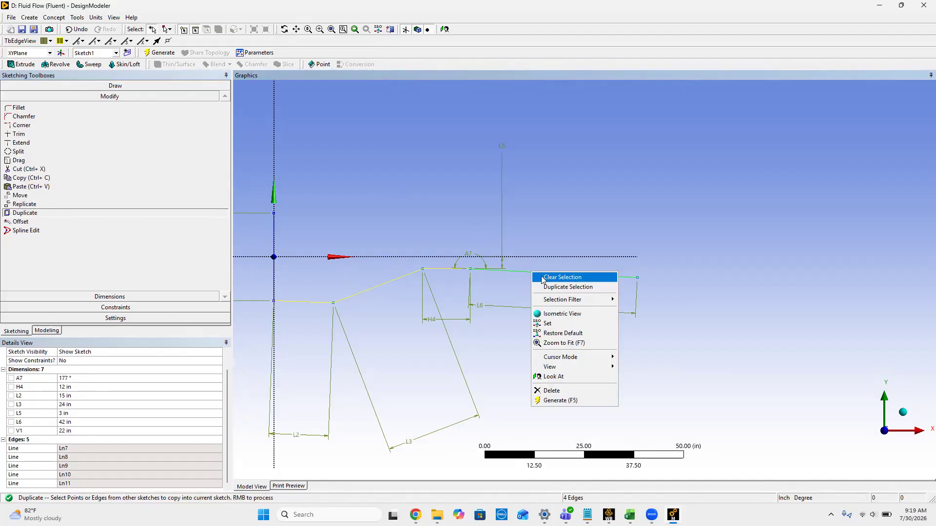
click(550, 287)
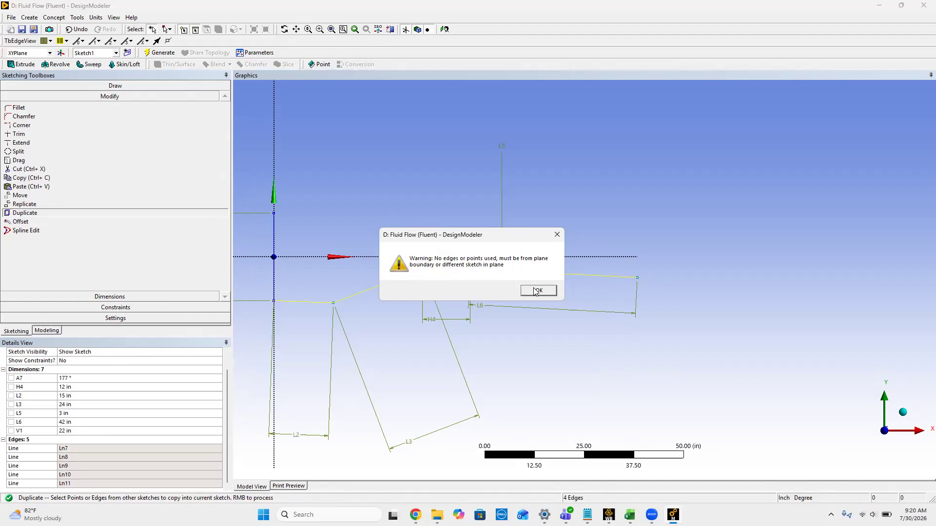
click(536, 290)
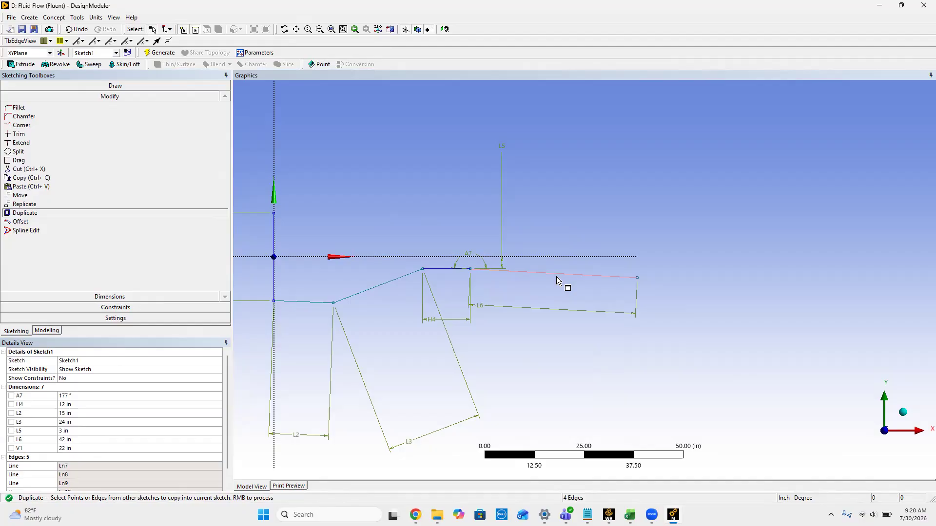
Step: Reselect the four lower wall lines and retry Duplicate Selection on them
click(295, 303)
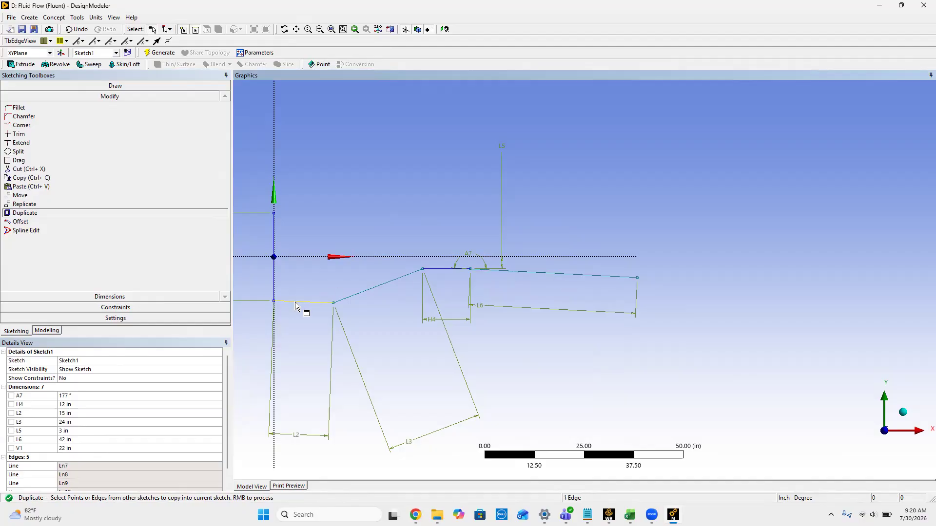
ctrl+click(349, 298)
ctrl+click(448, 269)
ctrl+click(559, 277)
right_click(559, 276)
click(582, 291)
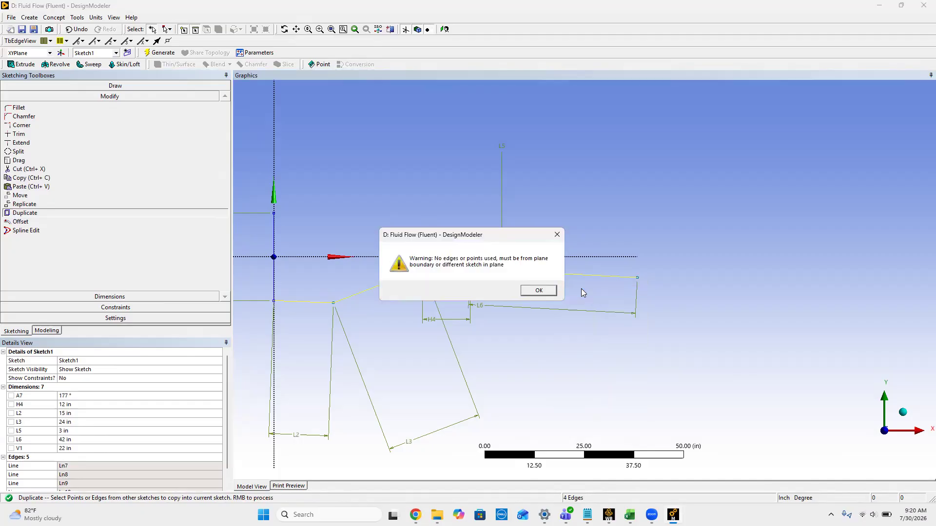
click(539, 288)
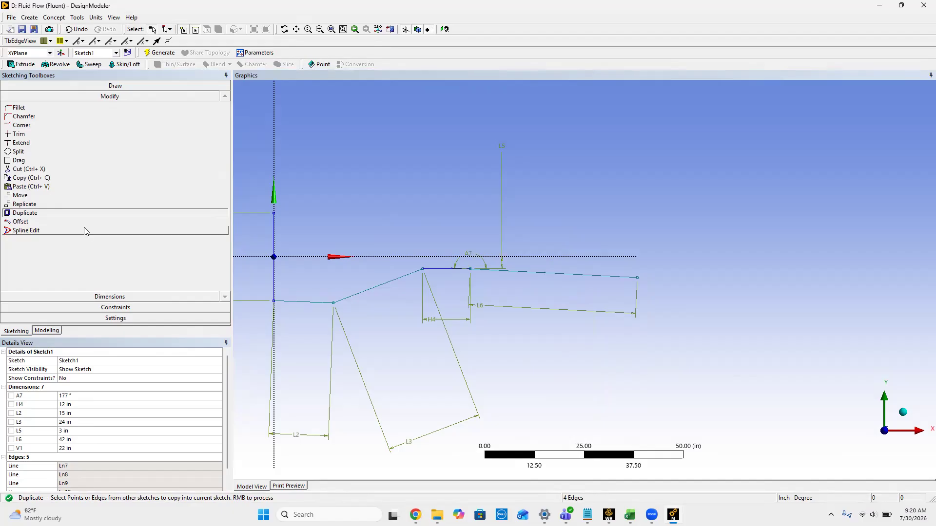
scroll(51, 398, down, 1)
scroll(52, 399, up, 1)
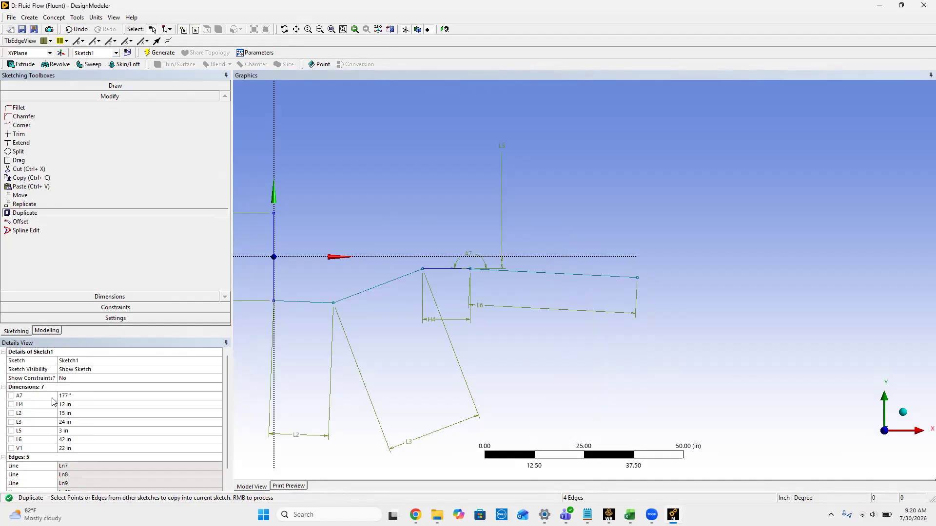
click(30, 178)
click(25, 213)
scroll(89, 444, down, 1)
scroll(90, 444, up, 1)
click(73, 372)
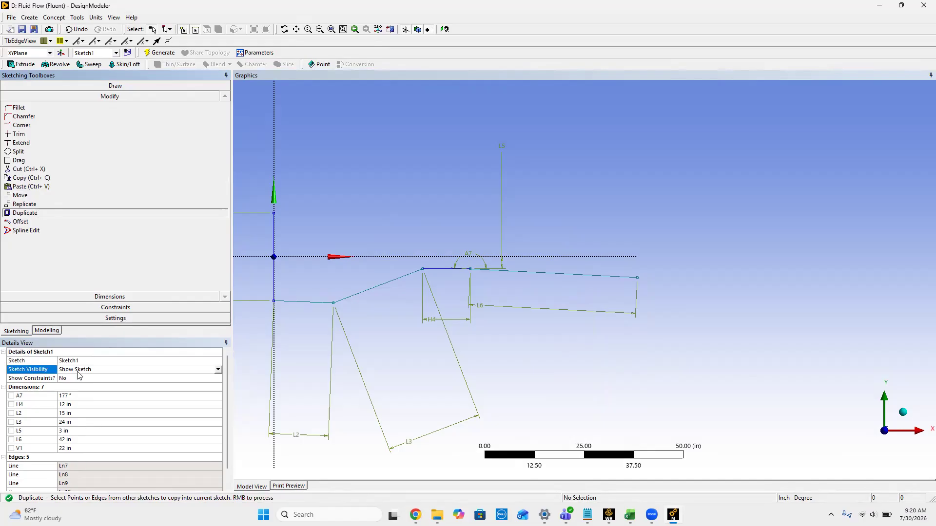
click(218, 370)
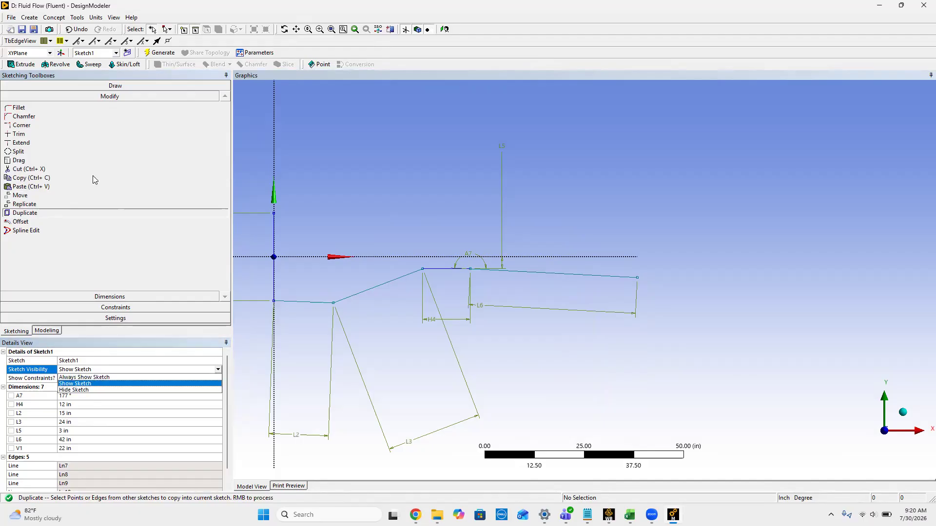
Step: Copy the four lower wall lines of the wind tunnel profile, from the inlet section through the diffuser
click(37, 180)
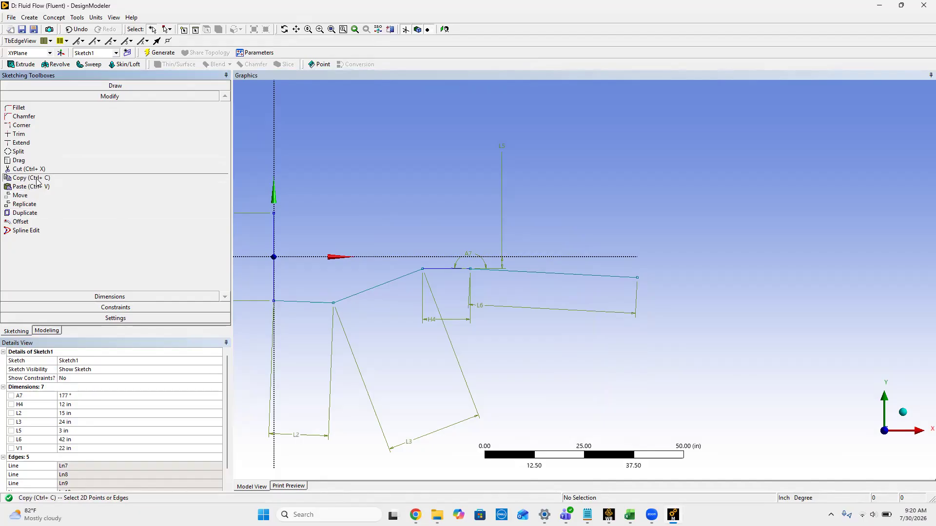
click(314, 302)
ctrl+click(353, 296)
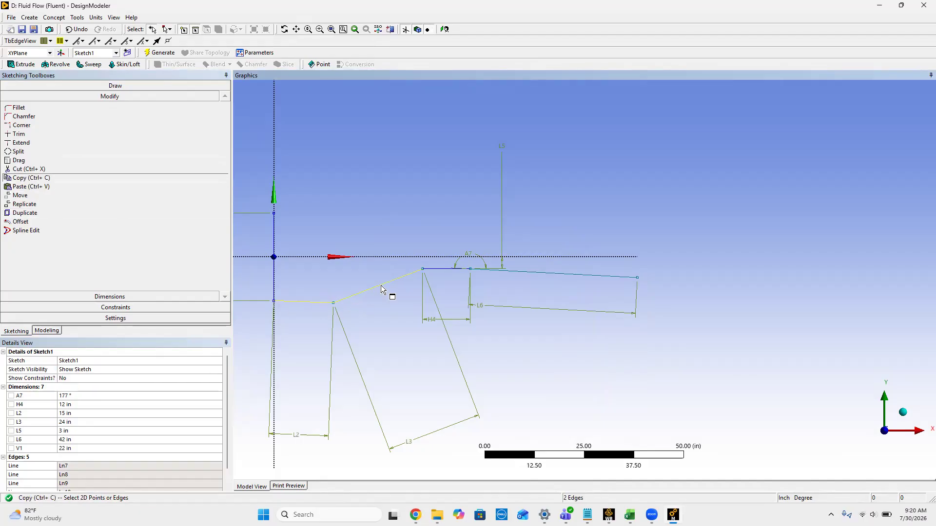
ctrl+click(532, 272)
click(404, 178)
Step: Paste the copied wall lines flipped vertically, starting at the upper endpoint of the vertical inlet line, and end the paste operation
key(ctrl+v)
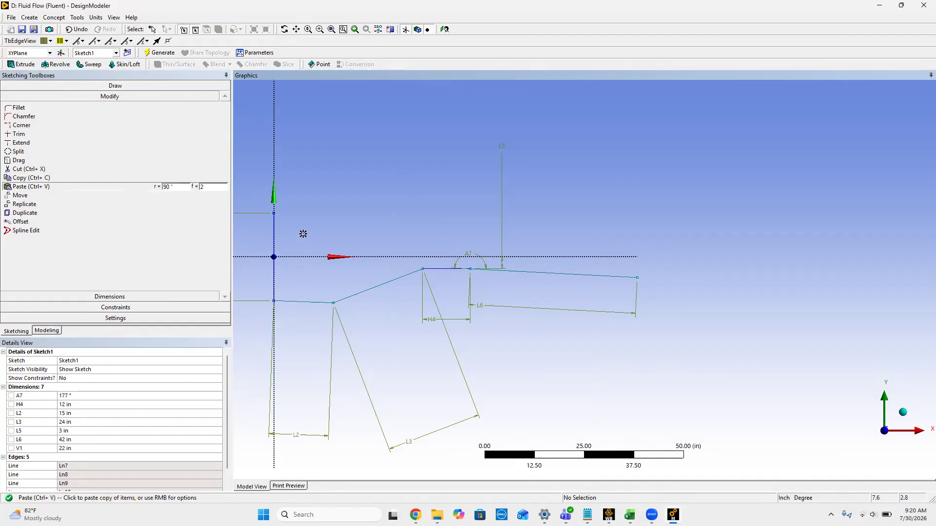
right_click(294, 200)
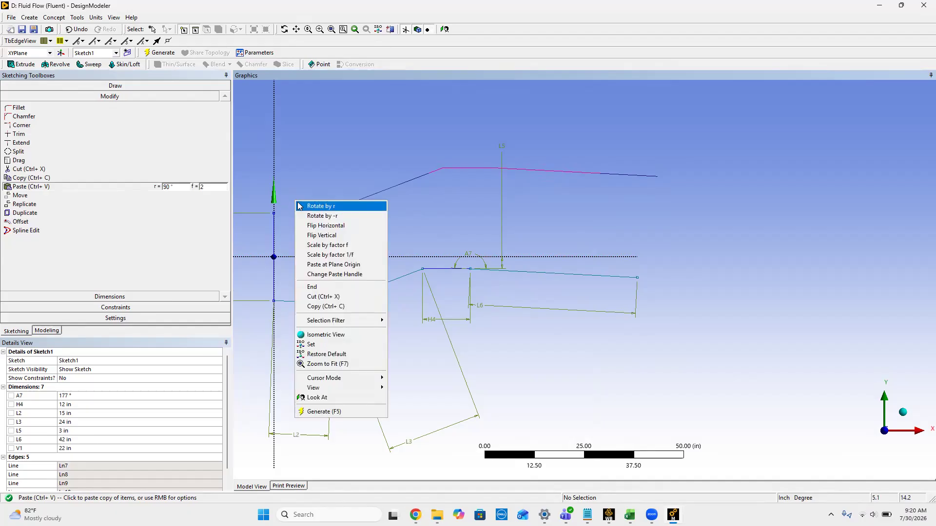
click(311, 236)
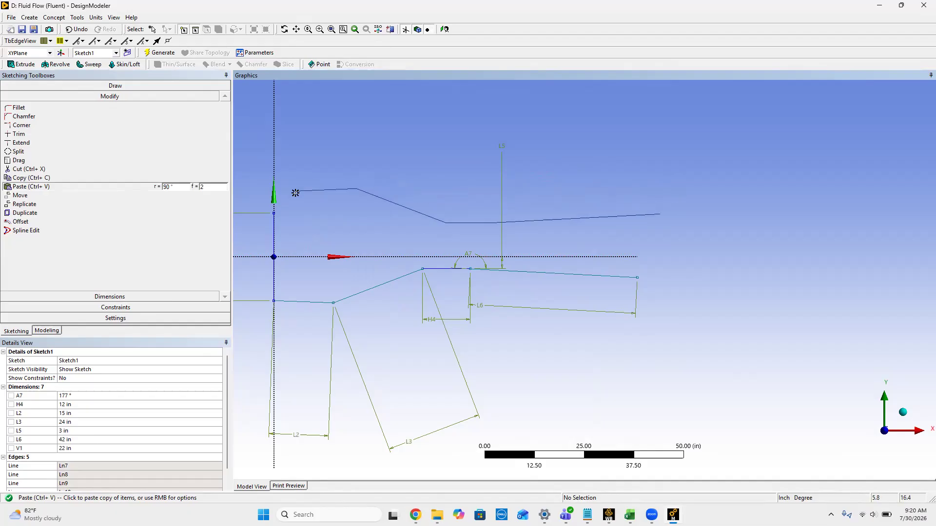
click(274, 214)
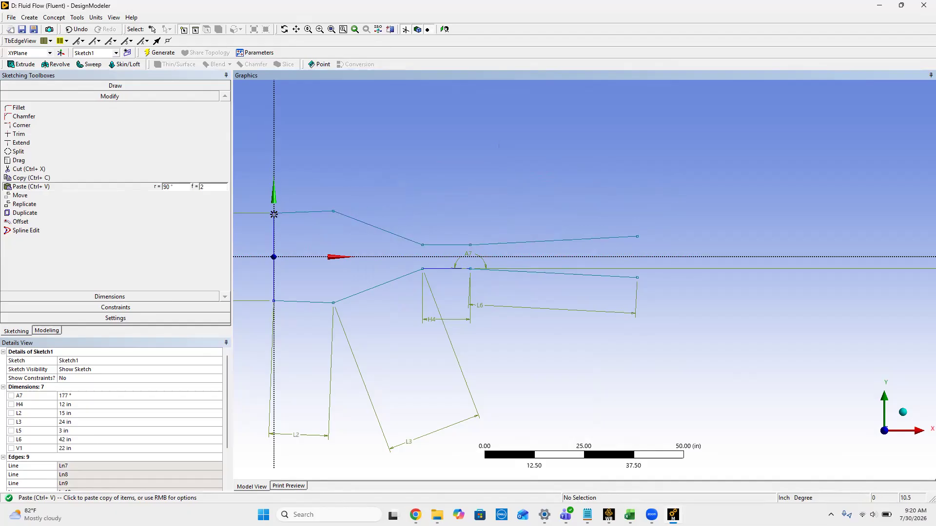
right_click(337, 167)
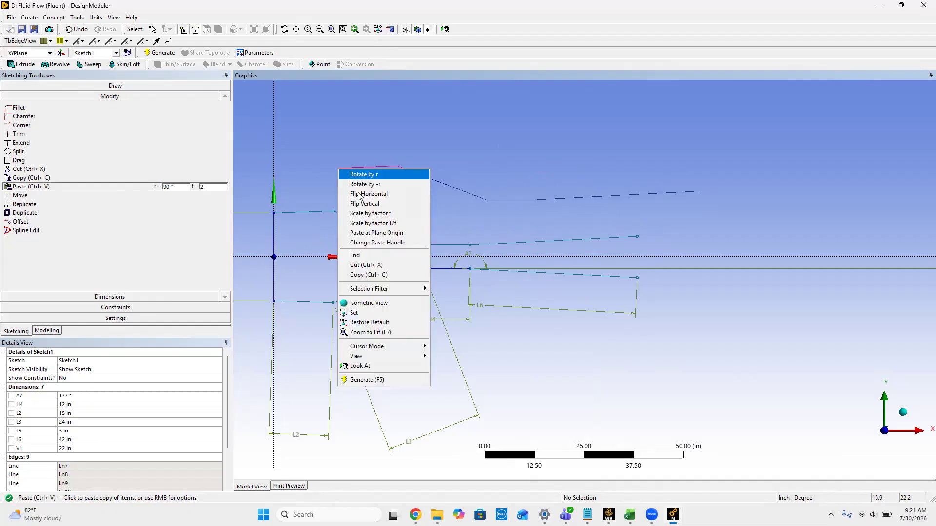
click(369, 258)
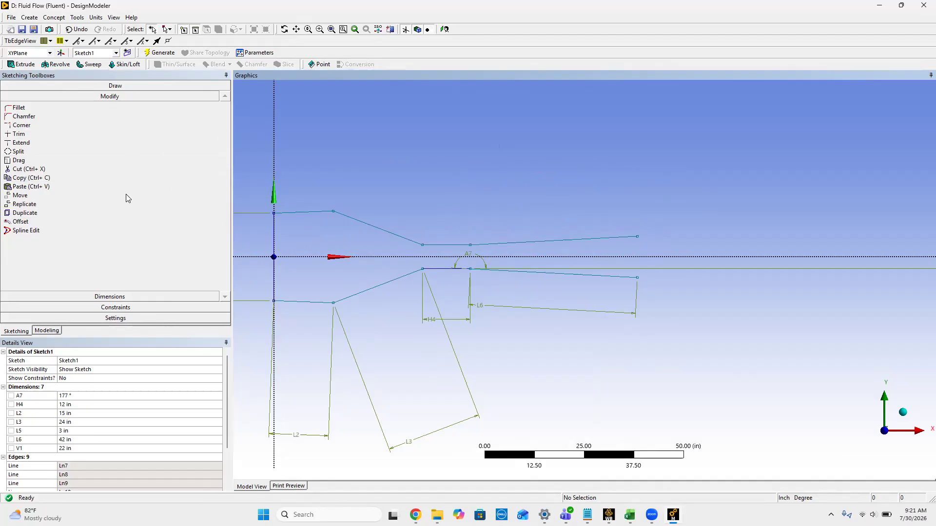
Step: Add General dimensions to the lengths of the four upper wall lines, from the inlet section through the diffuser
click(117, 298)
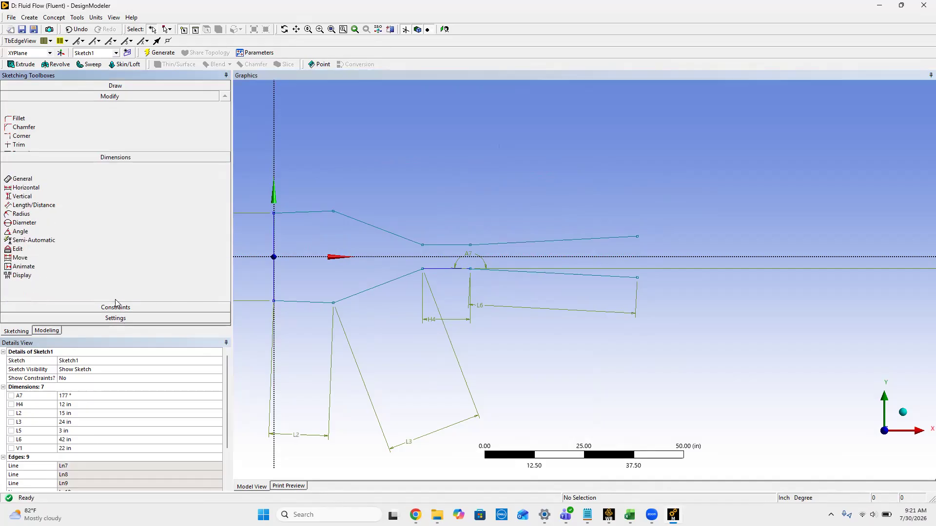
click(291, 212)
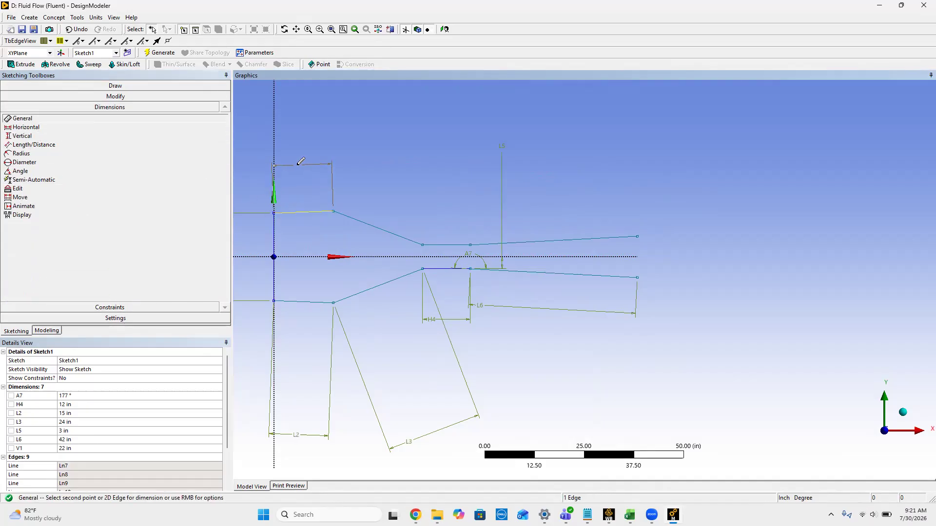
click(299, 166)
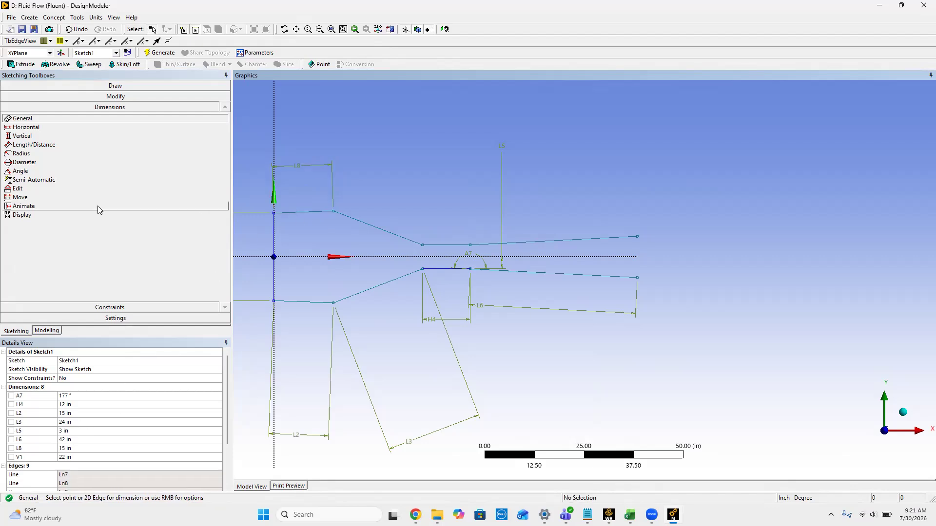
click(381, 229)
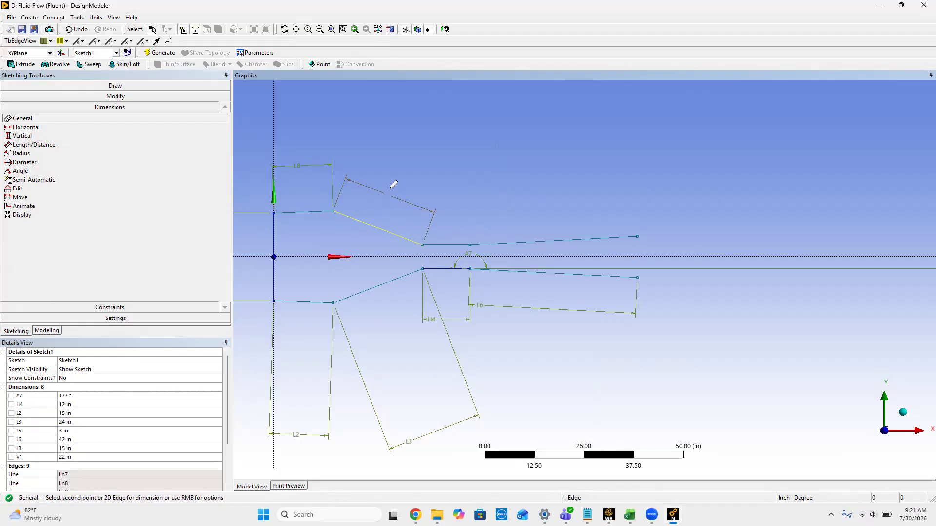
click(391, 187)
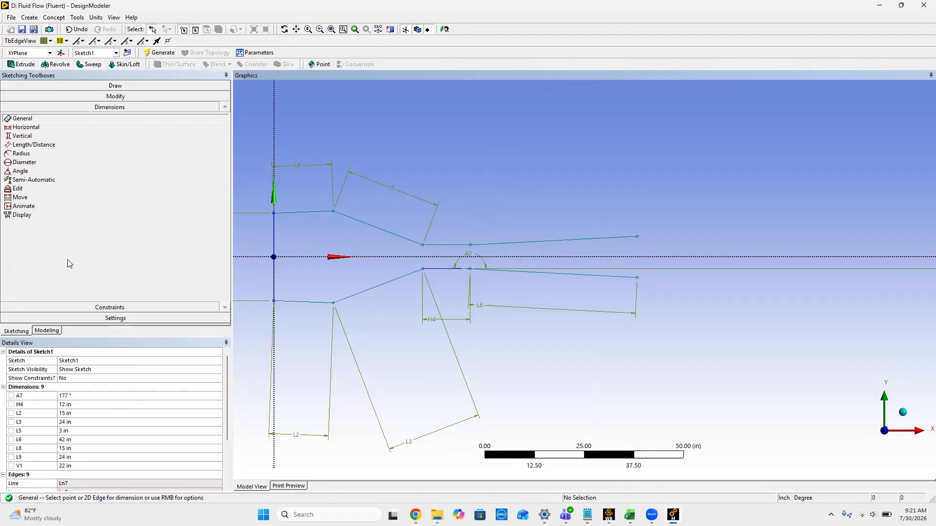
click(449, 245)
click(449, 224)
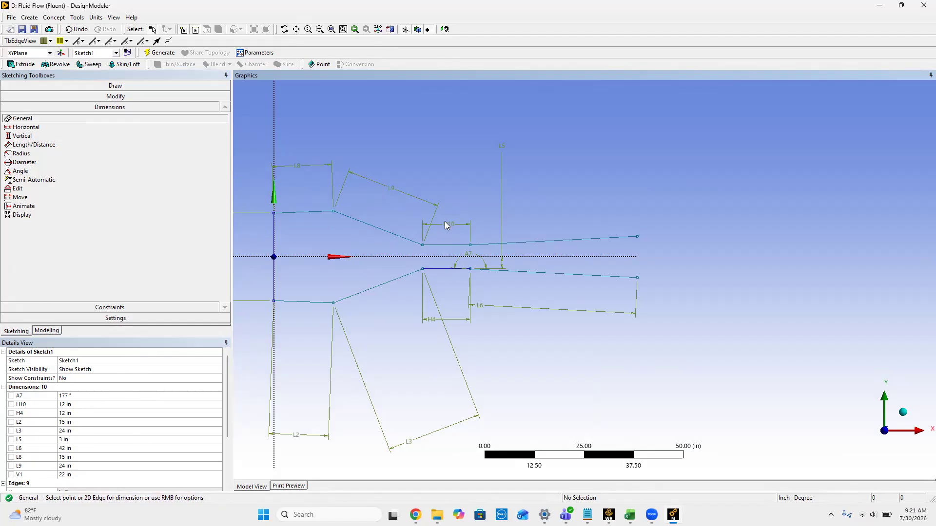
click(534, 242)
click(535, 215)
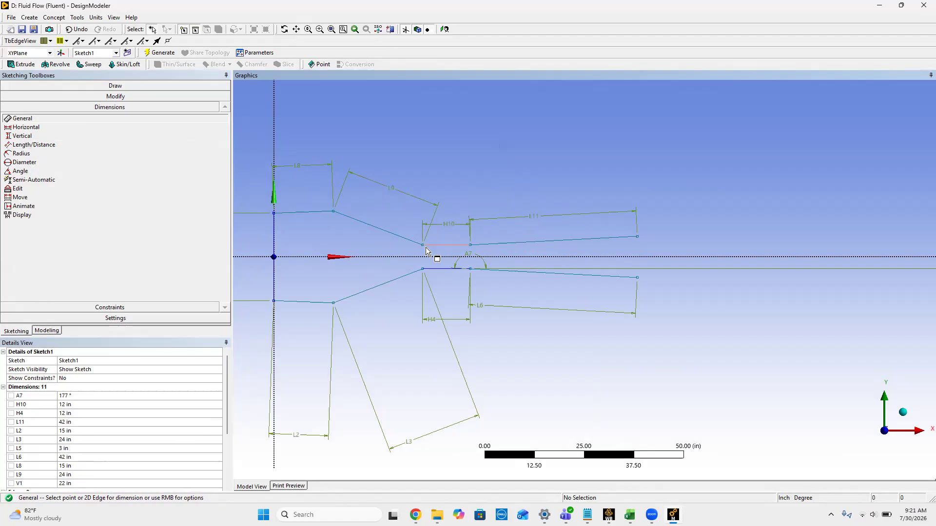
click(446, 249)
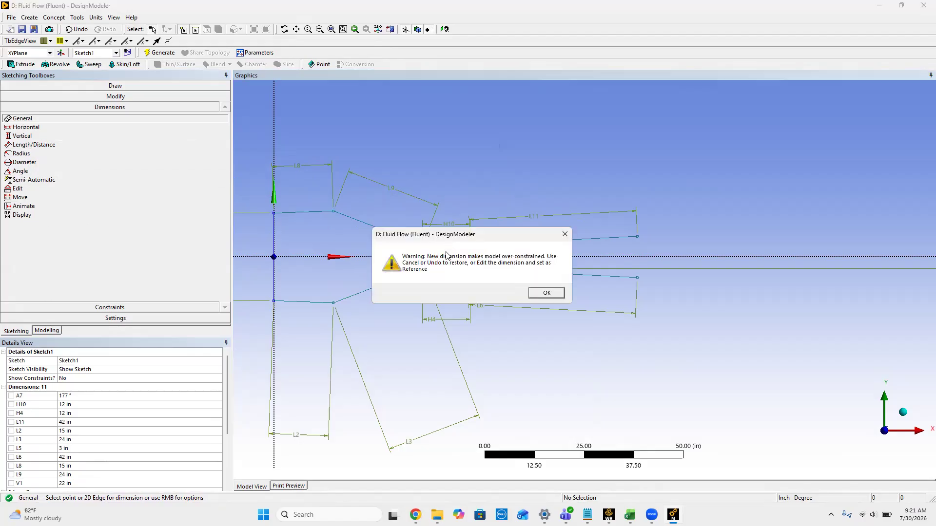
click(548, 293)
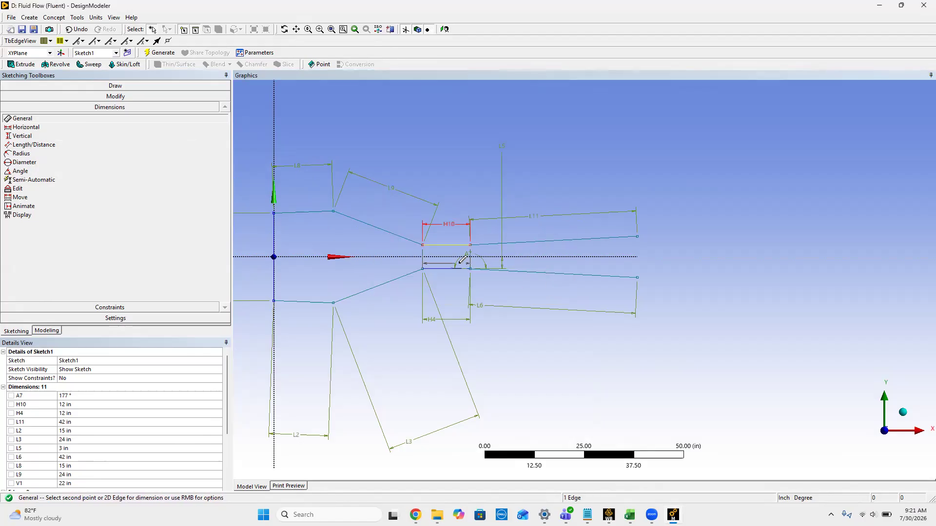
click(460, 181)
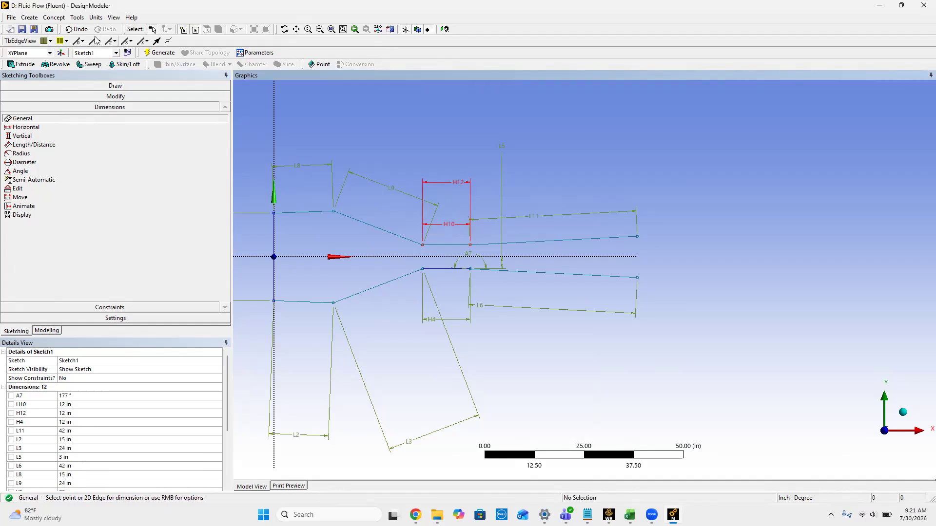
click(78, 30)
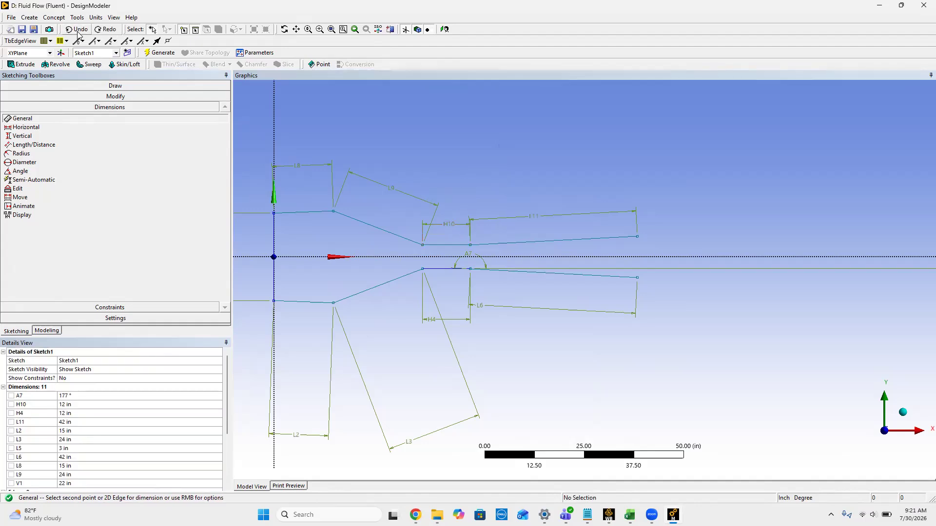
Step: Add a vertical dimension between the upper and lower horizontal throat lines and check its value in the sketch details
click(37, 137)
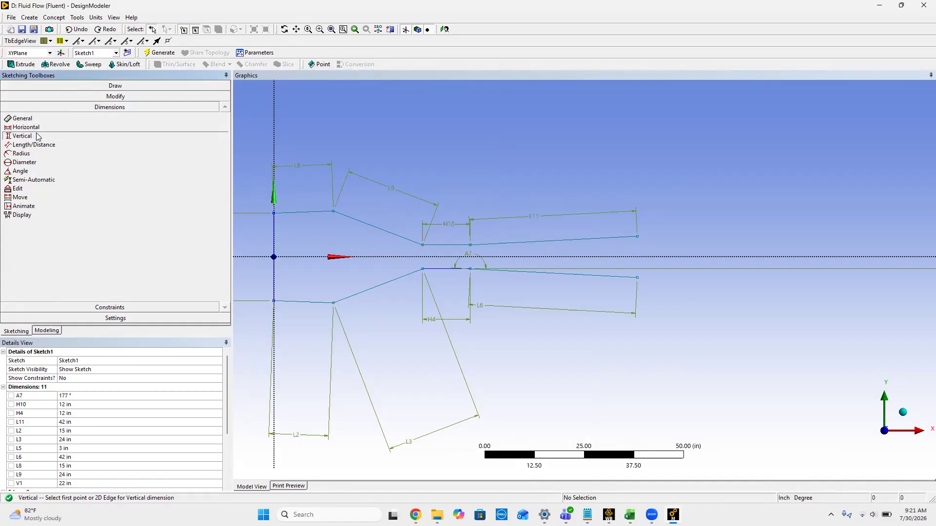
click(444, 245)
click(444, 269)
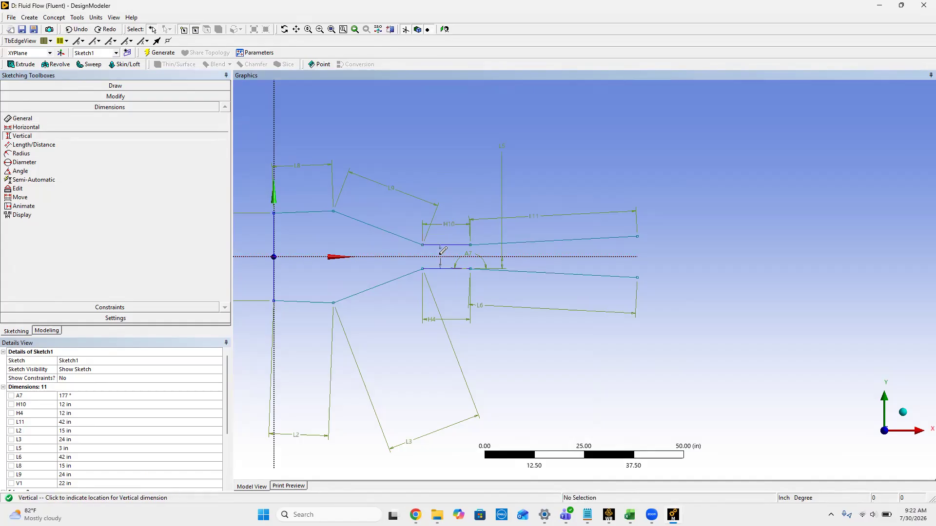
click(442, 252)
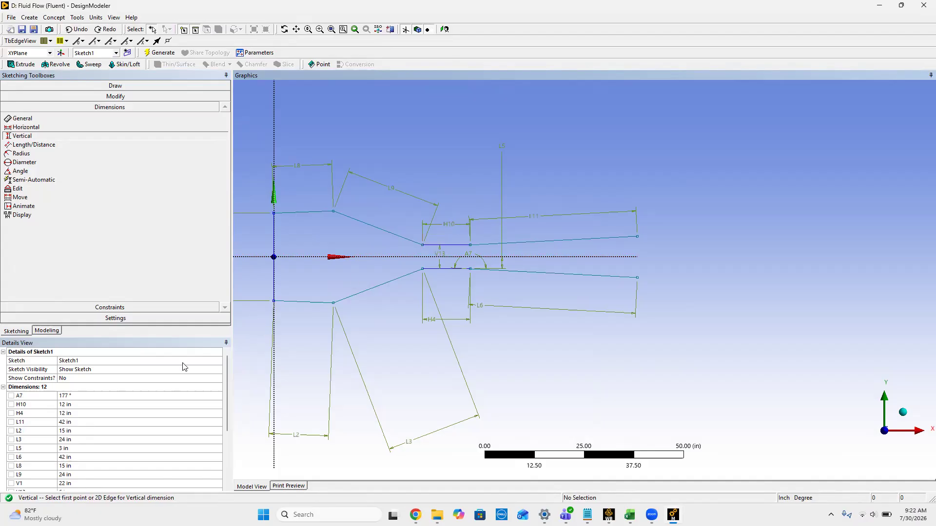
scroll(89, 441, down, 3)
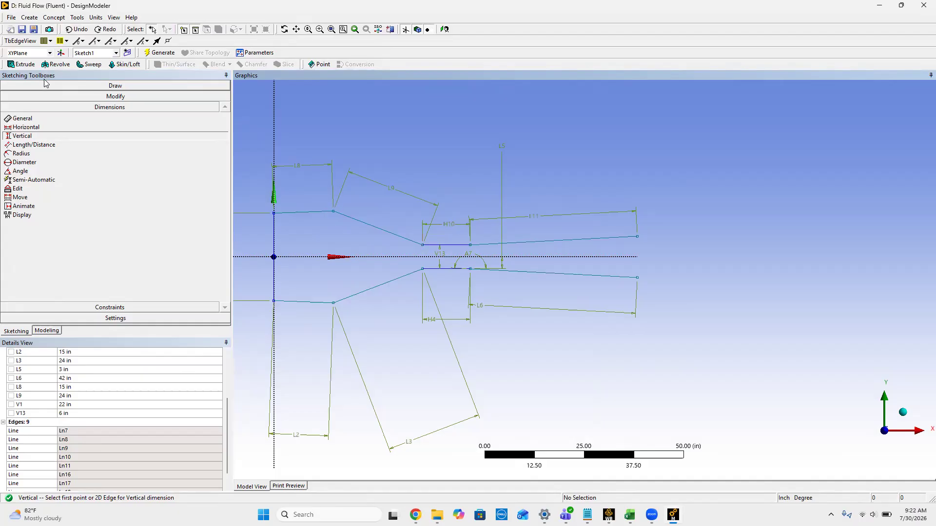
Step: Close the diffuser outlet with a vertical line joining the end points of the upper and lower walls
click(89, 85)
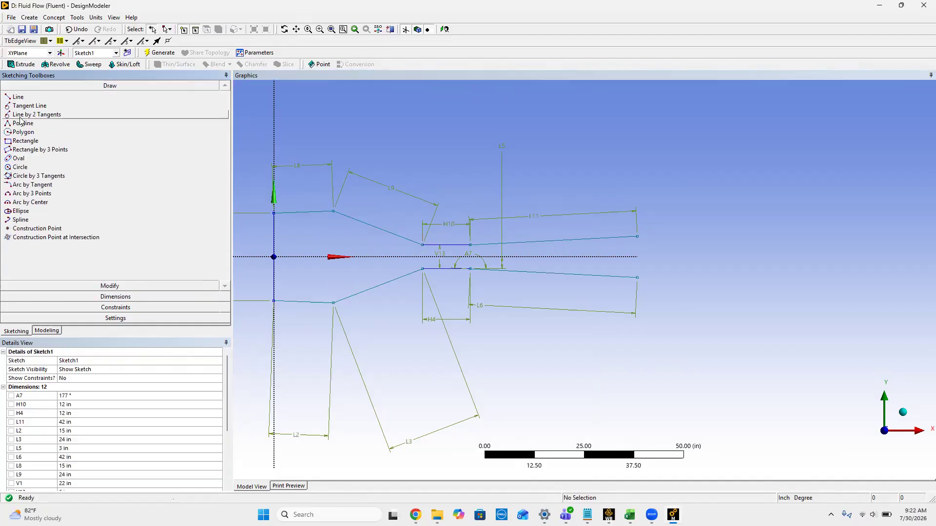
click(17, 98)
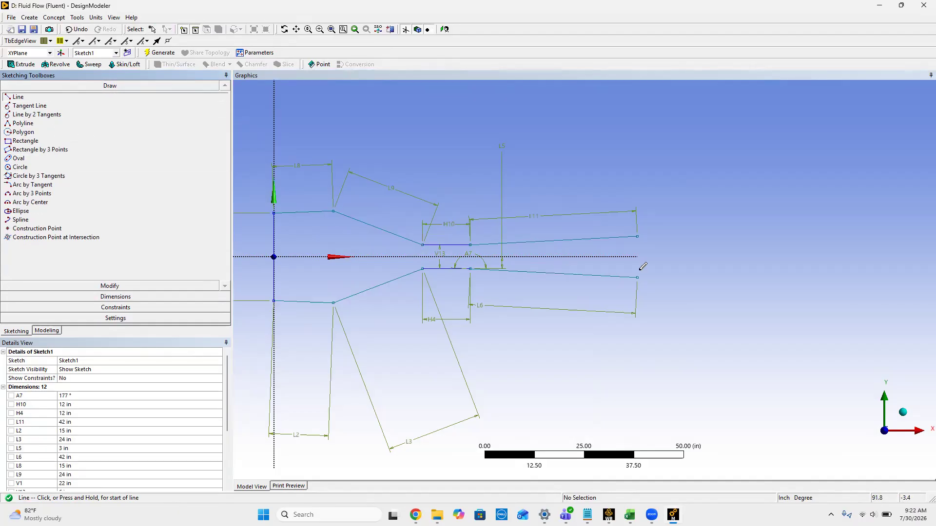
click(637, 237)
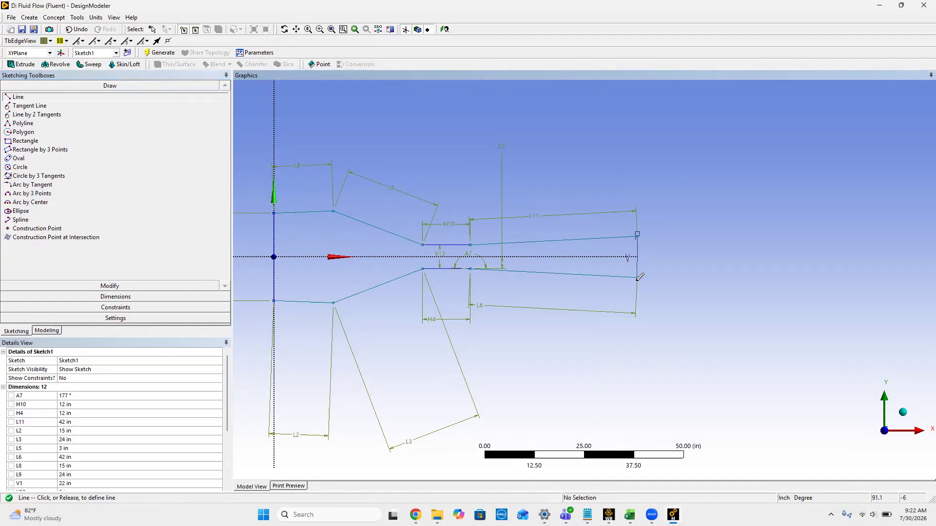
click(637, 278)
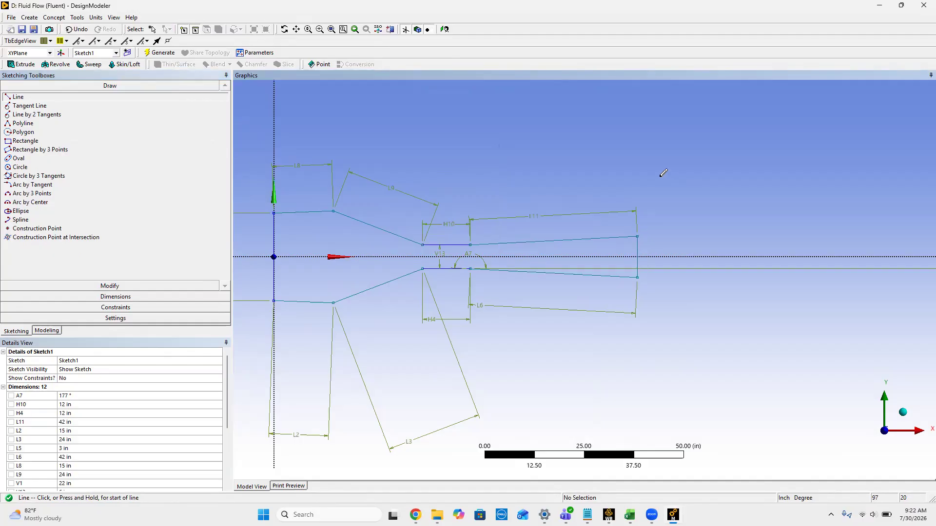
Step: Create a surface from Sketch1 with Surfaces From Sketches, adding material, and generate it
click(18, 332)
click(47, 330)
click(61, 103)
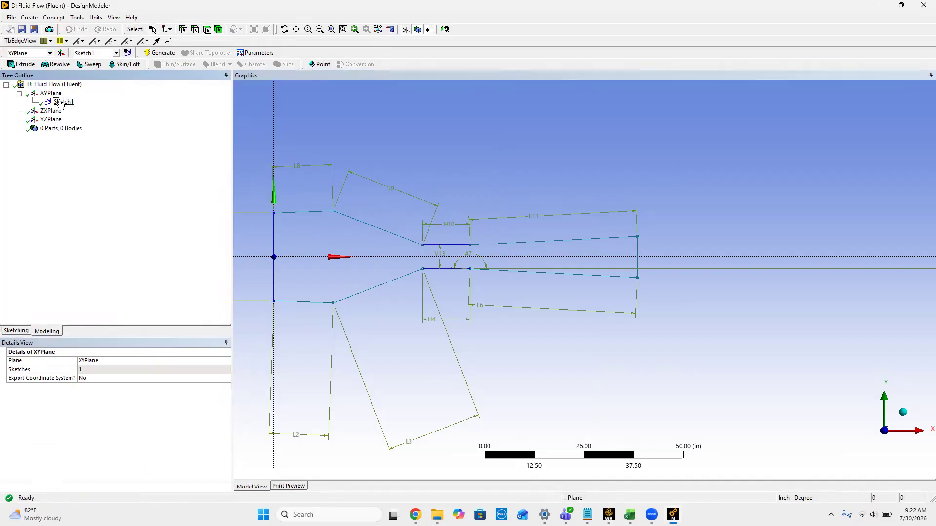
right_click(62, 103)
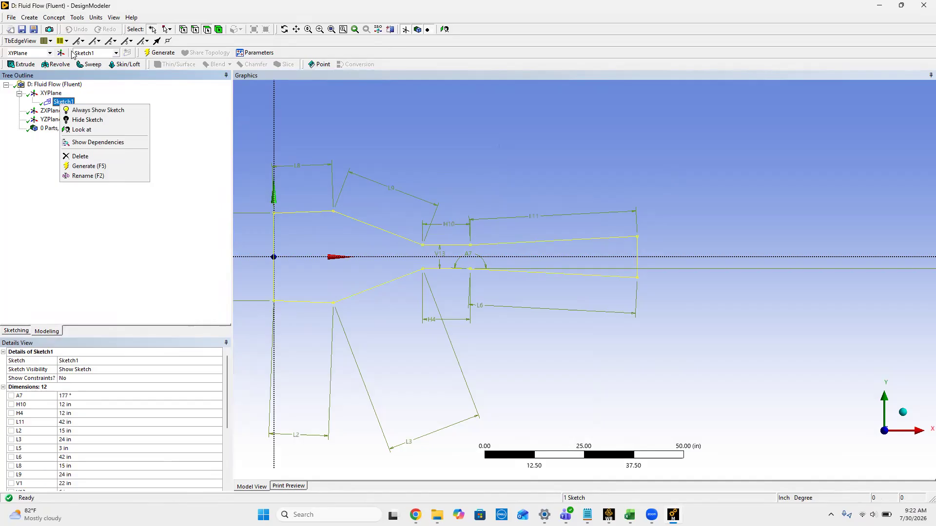
click(34, 19)
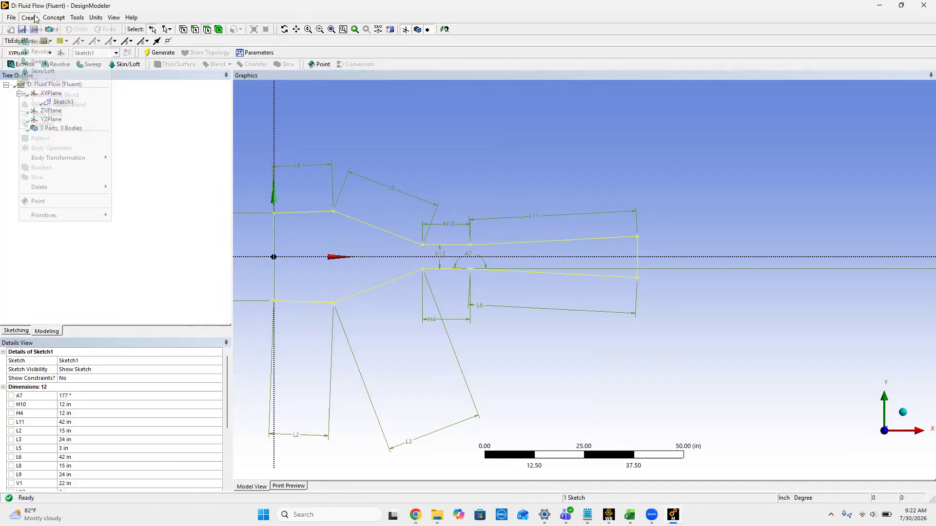
mouse_move(49, 22)
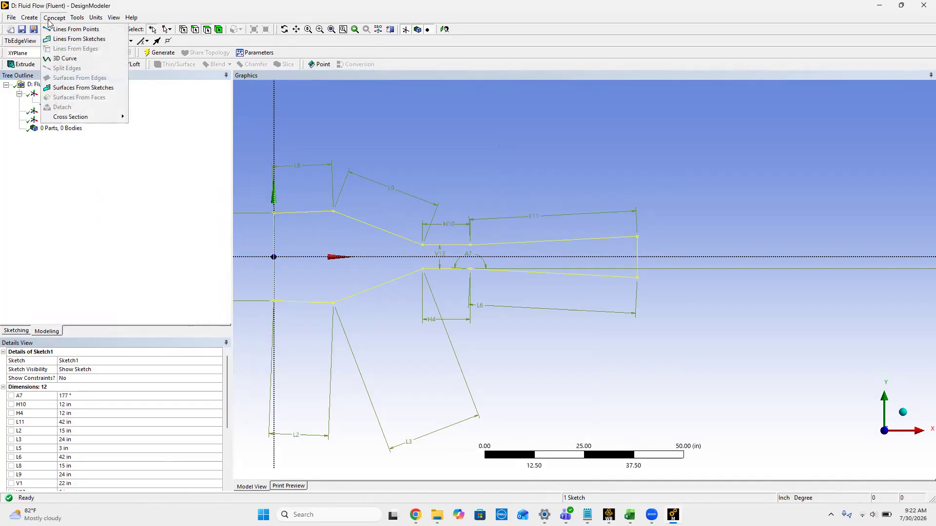
click(98, 89)
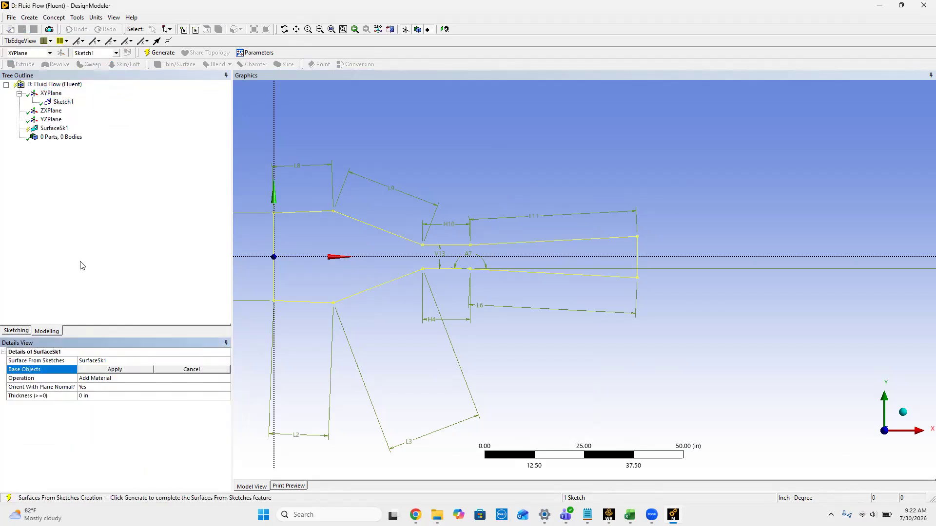
click(120, 372)
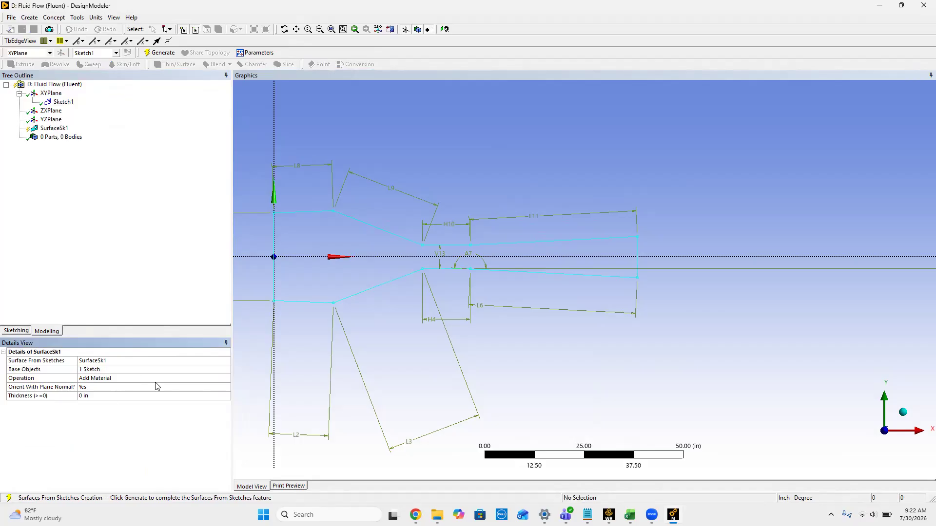
right_click(44, 131)
click(70, 145)
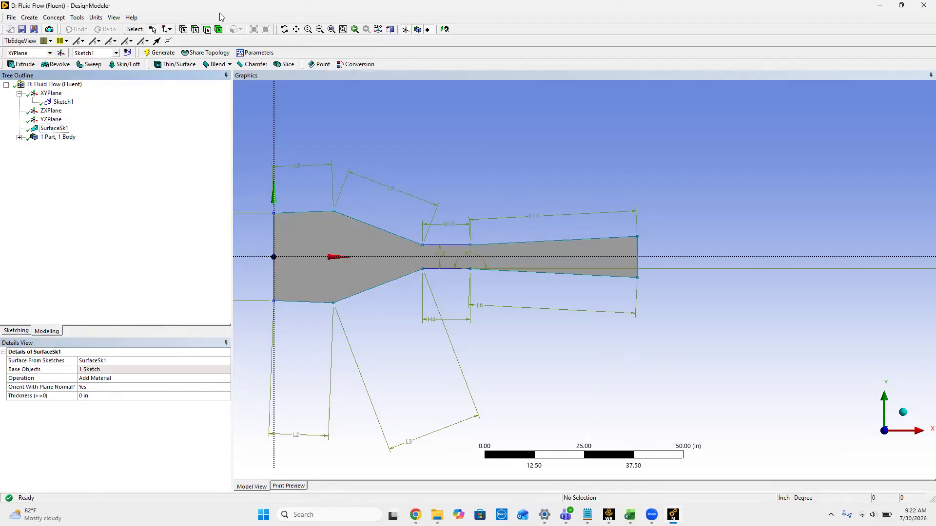
Step: Save and close the geometry, and open the mesh of Fluid Flow (Fluent) system D from the Workbench project
click(21, 28)
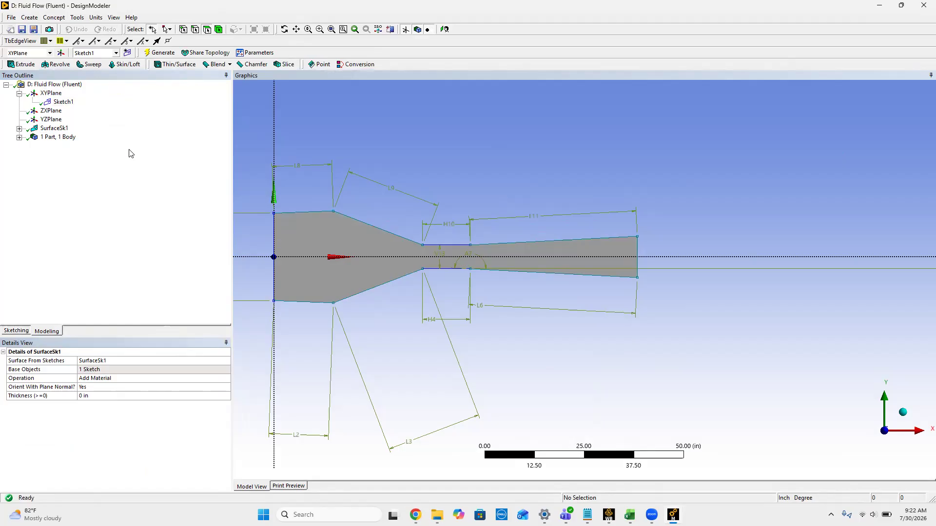
click(923, 11)
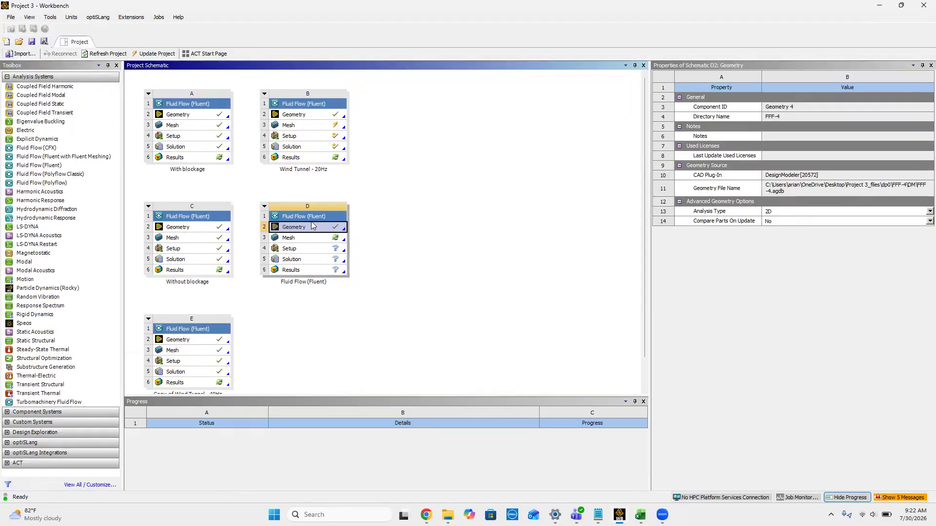
double_click(294, 238)
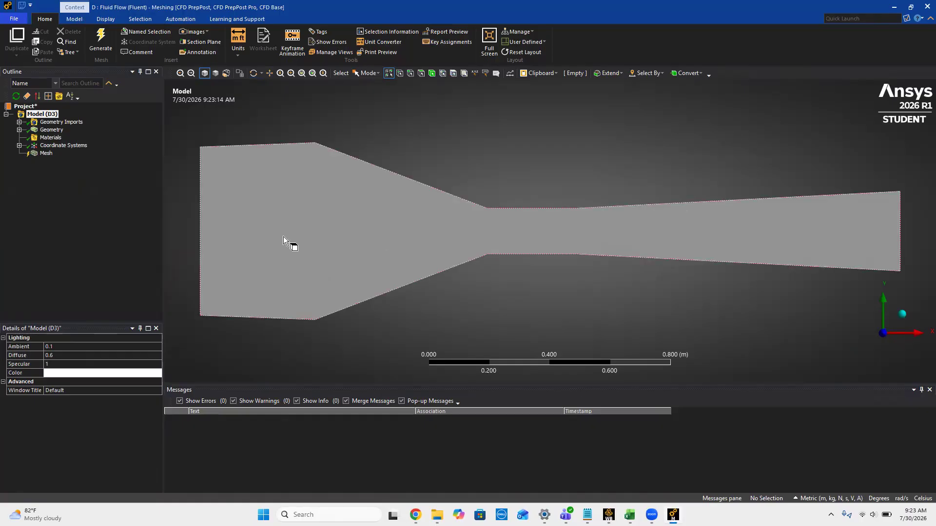
Step: Insert a Method control under Mesh and scope it to the wind tunnel body
click(45, 153)
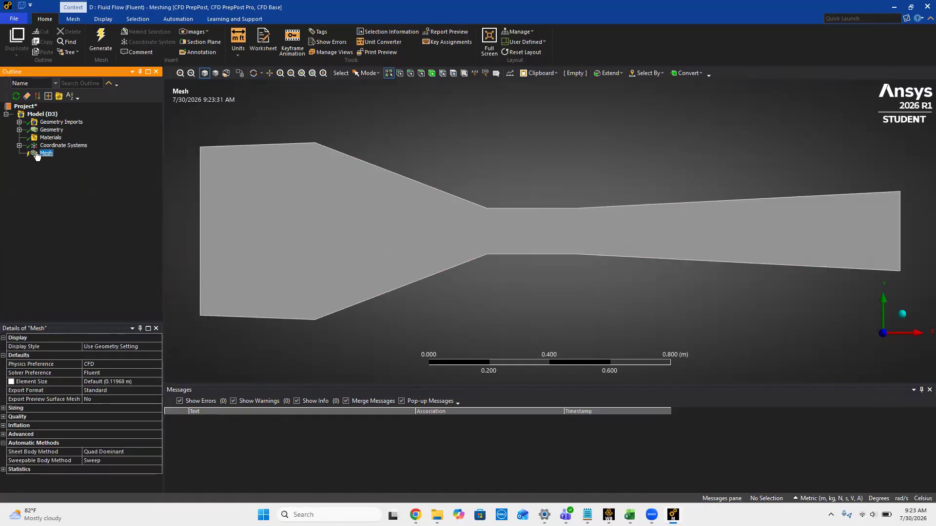
right_click(36, 155)
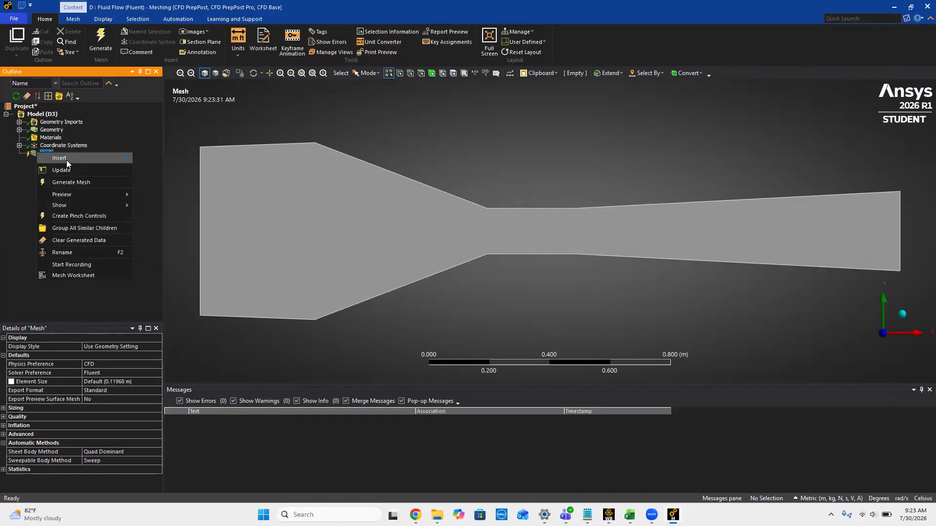
mouse_move(66, 160)
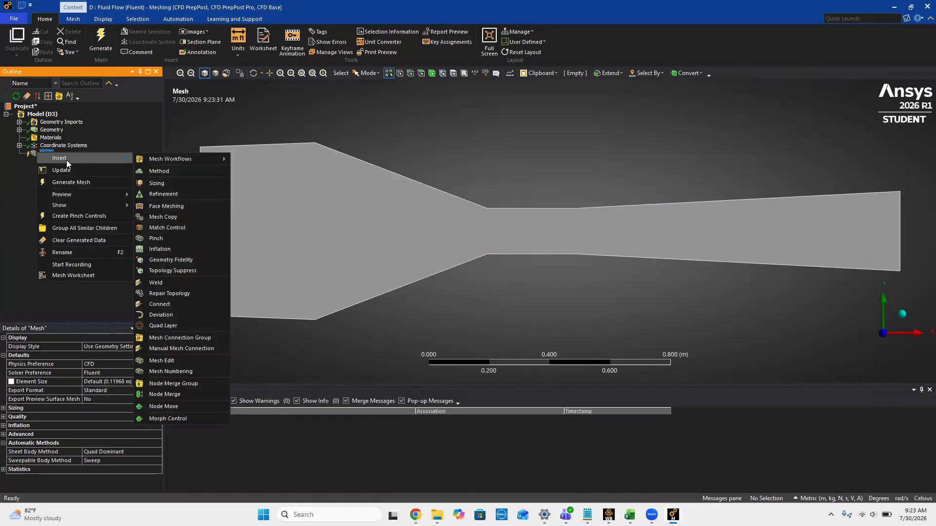
click(157, 169)
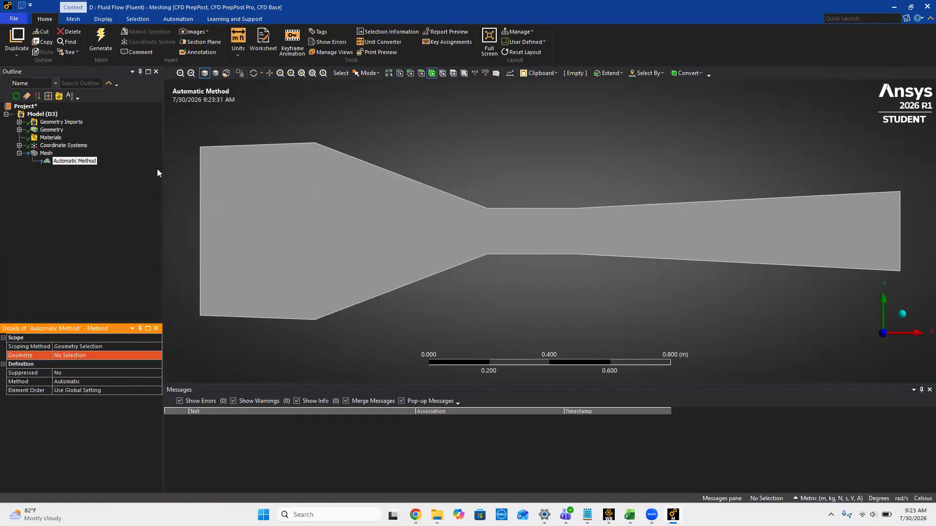
click(89, 356)
click(268, 230)
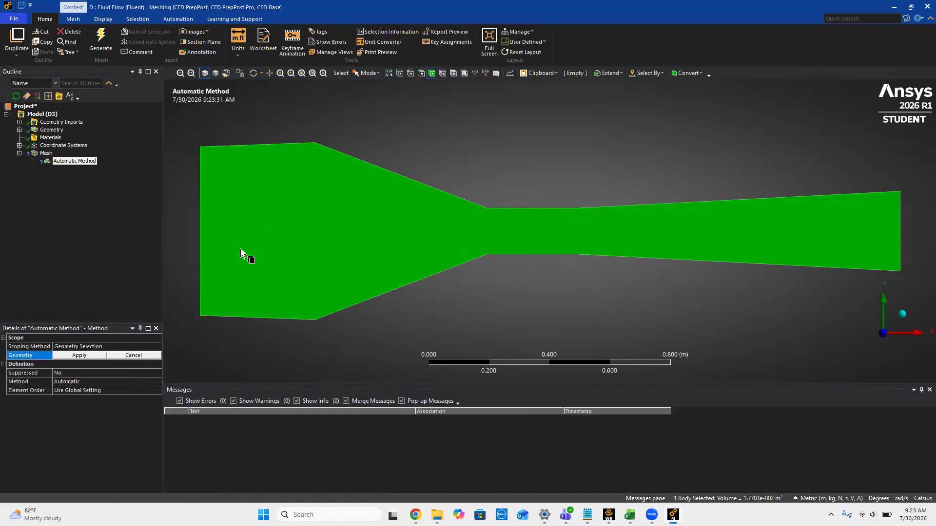
click(69, 357)
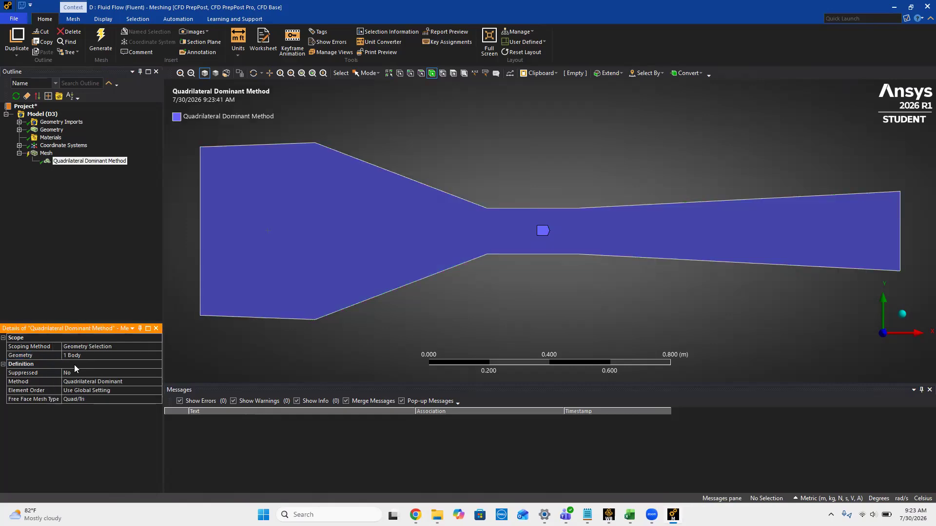
Step: Change the mesh method on the wind tunnel body to Triangles
click(117, 381)
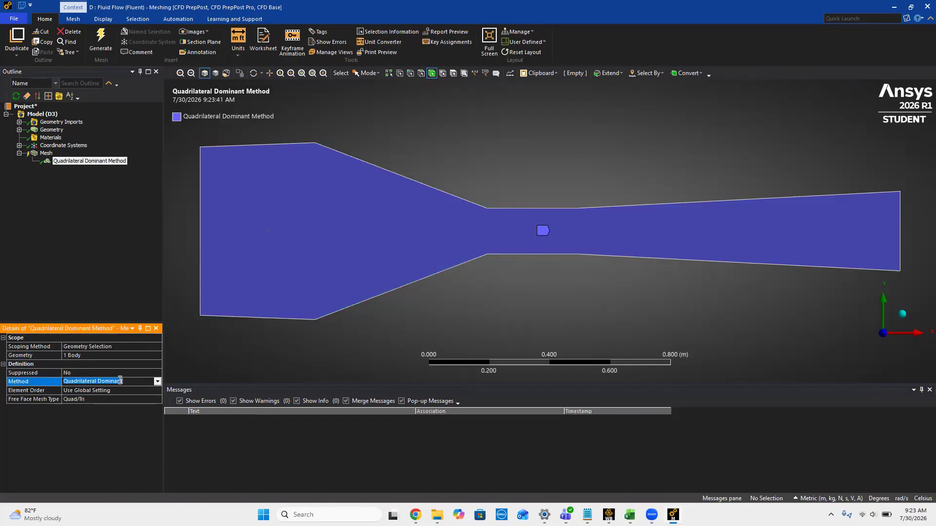
click(157, 383)
click(137, 395)
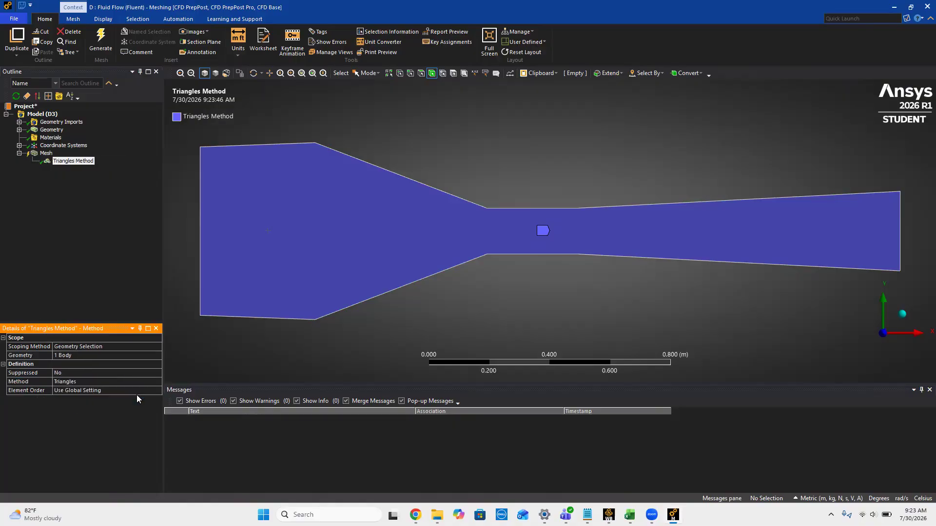
Step: Set the global mesh element size to 0.01 m and generate the mesh
click(46, 153)
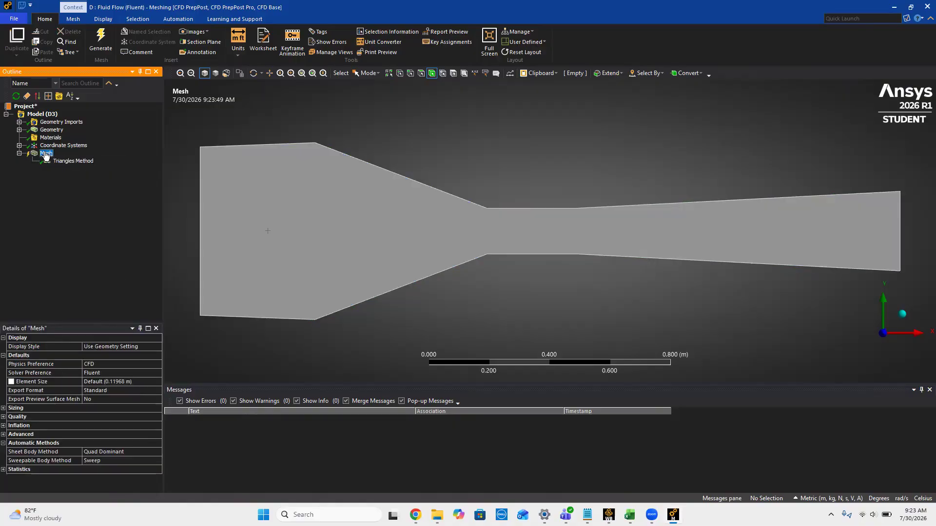
click(109, 383)
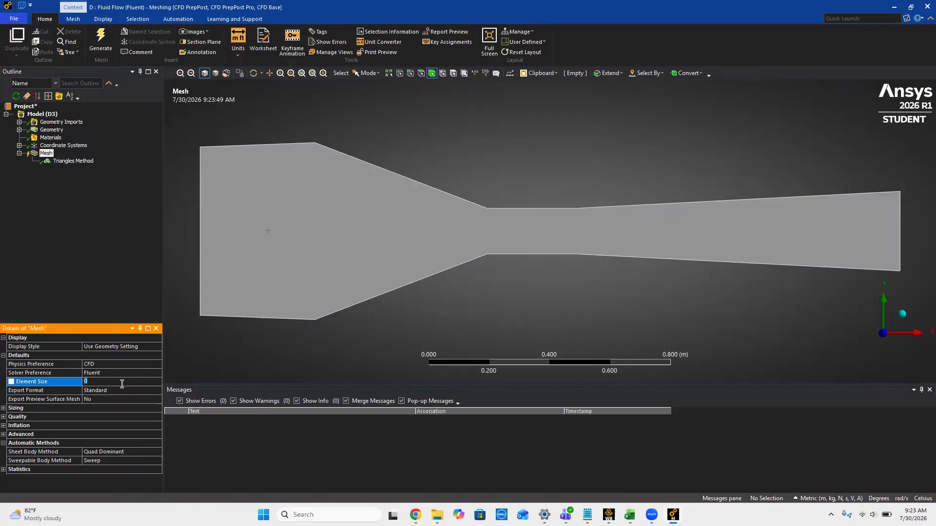
text(.01)
click(47, 153)
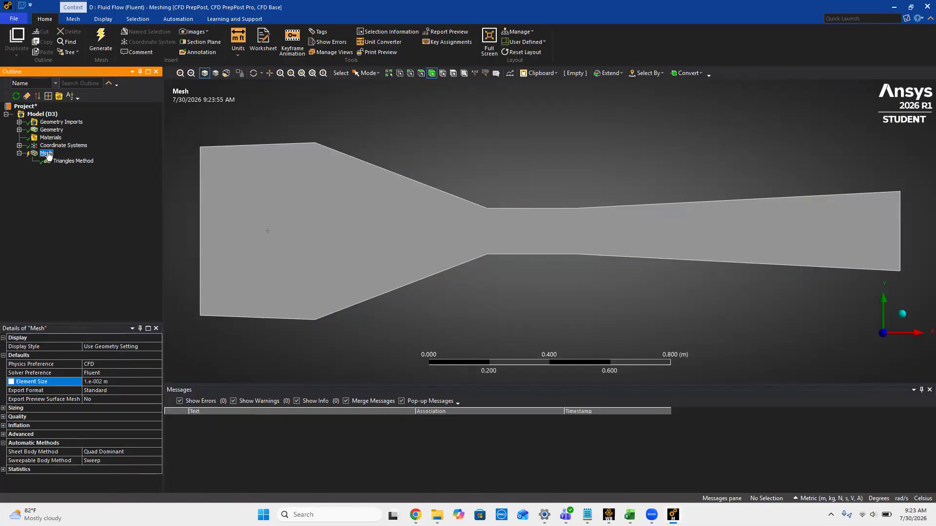
click(102, 36)
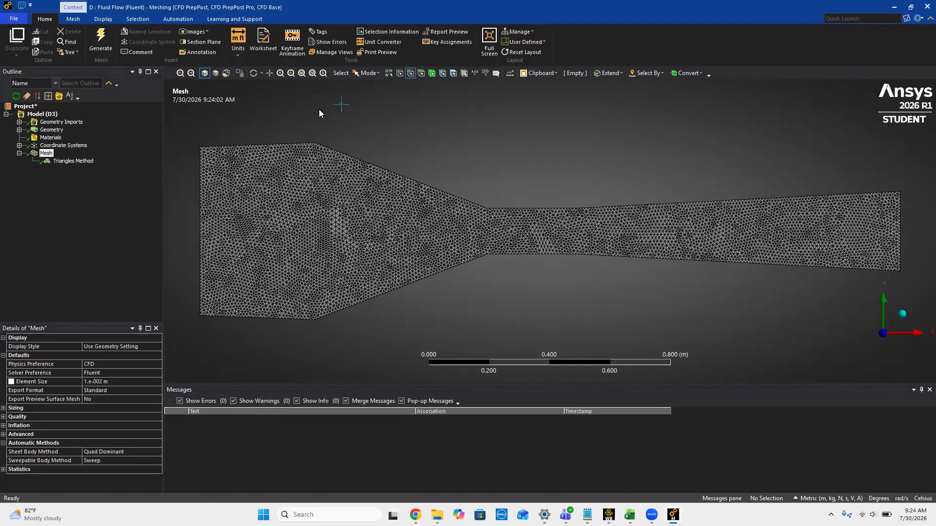
Step: Create a named selection called Tunnel Wall from the eight upper and lower wall edges
click(280, 143)
ctrl+click(362, 162)
ctrl+click(516, 207)
ctrl+click(594, 207)
ctrl+click(680, 256)
ctrl+click(447, 267)
ctrl+click(279, 317)
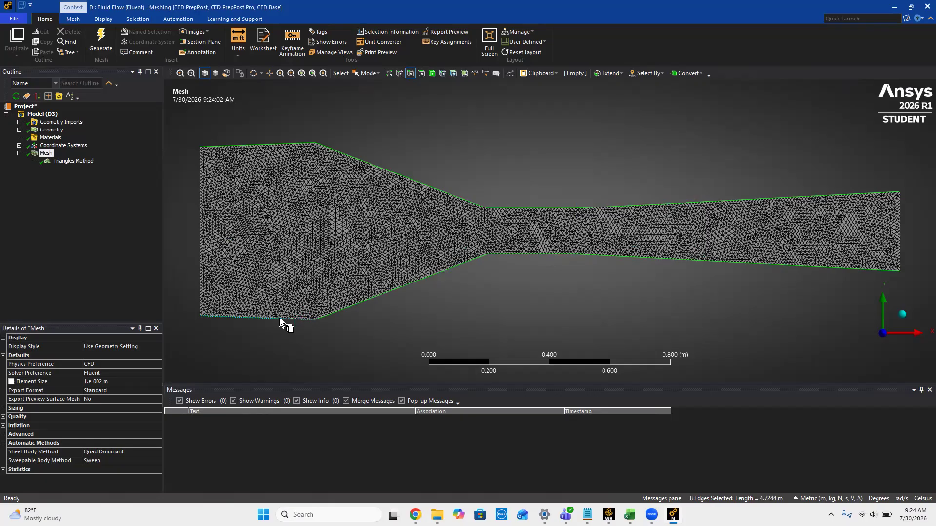
right_click(472, 163)
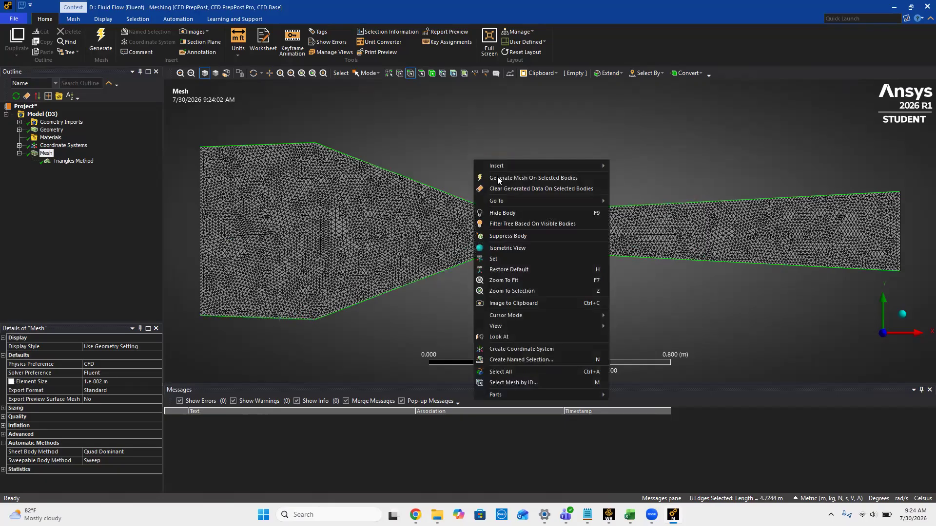
click(522, 360)
text(Tunnel Wall)
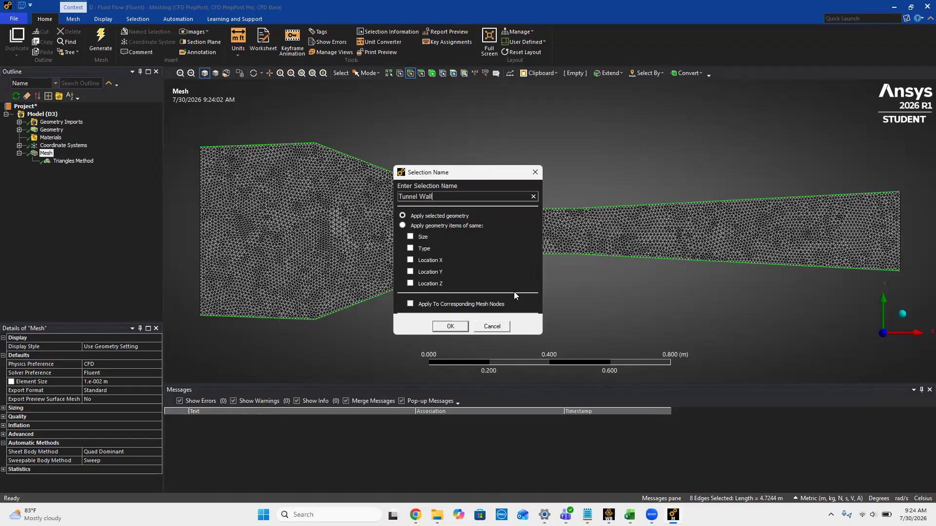
click(462, 326)
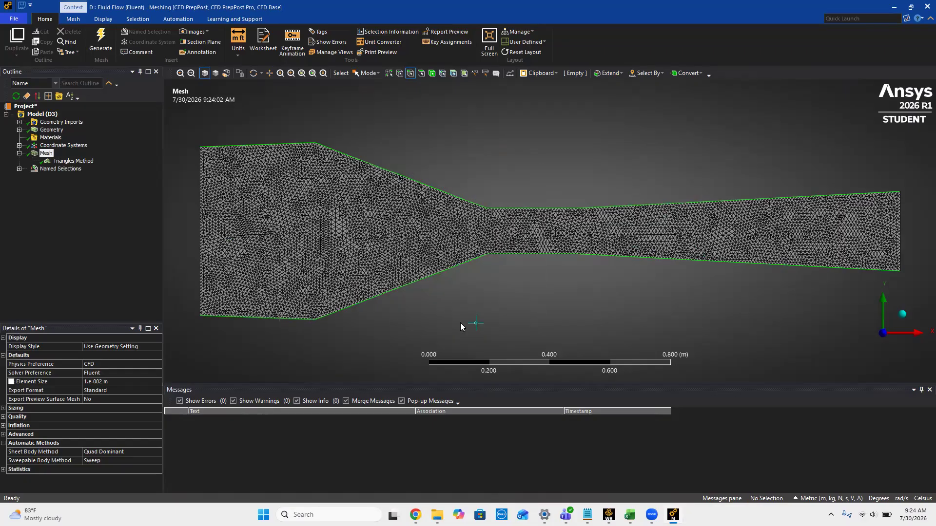
Step: Create a named selection called Inlet from the vertical edge at the settling chamber entrance
click(203, 253)
text(n)
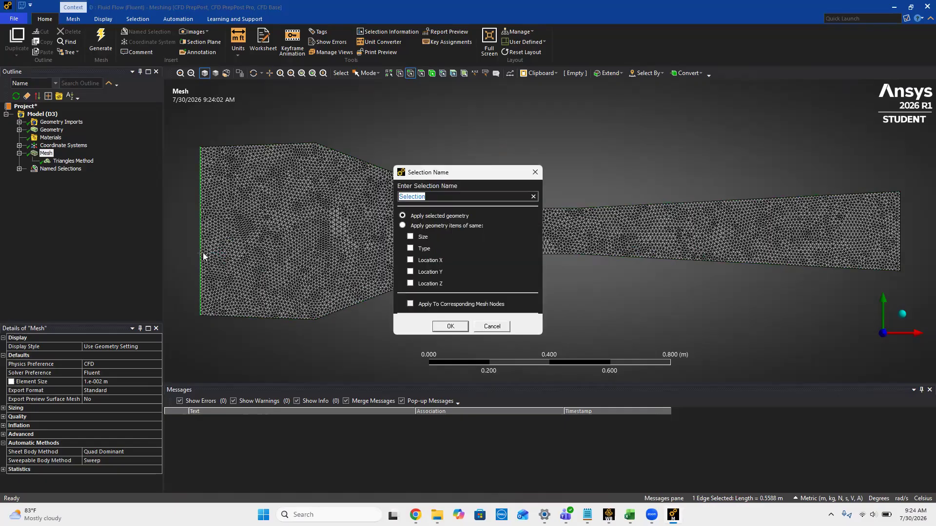
text(Inlet)
click(448, 327)
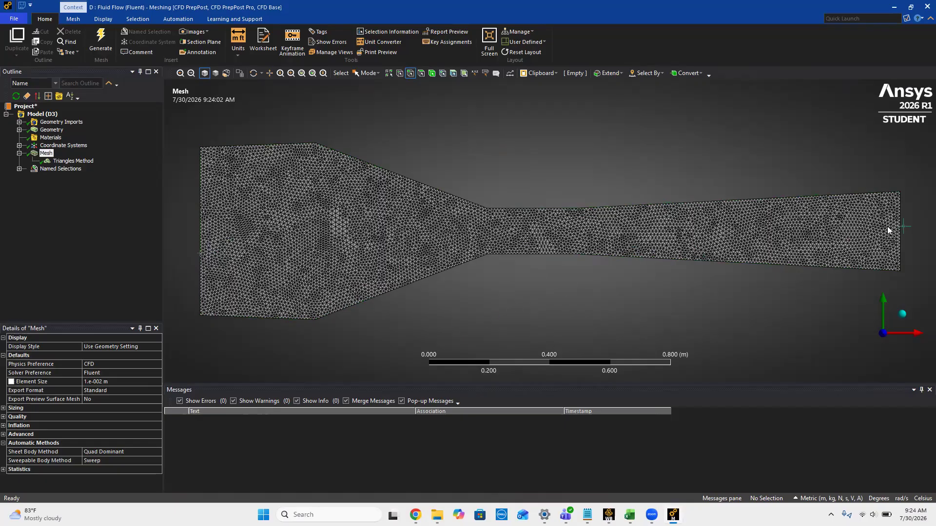
Step: Create a named selection called Outlet from the vertical edge at the diffuser end, and expand the Named Selections group
click(899, 234)
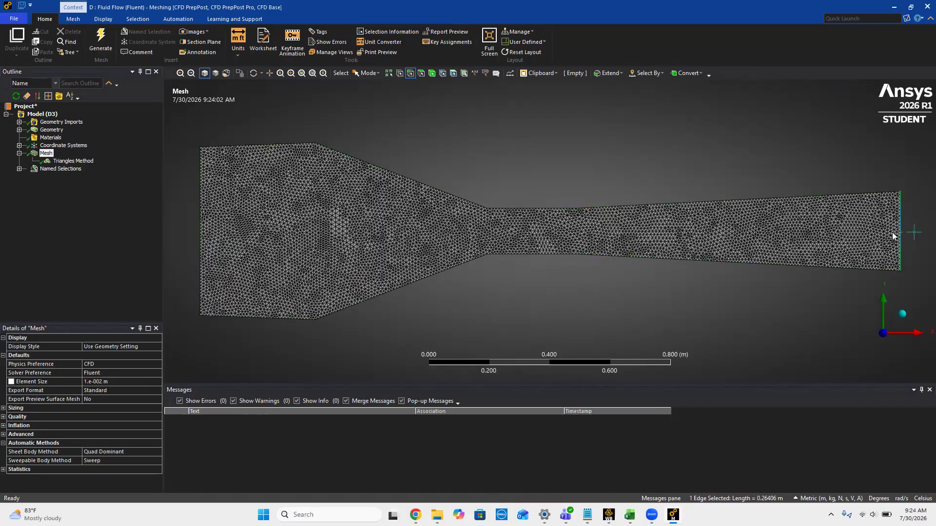
text(nOutlet)
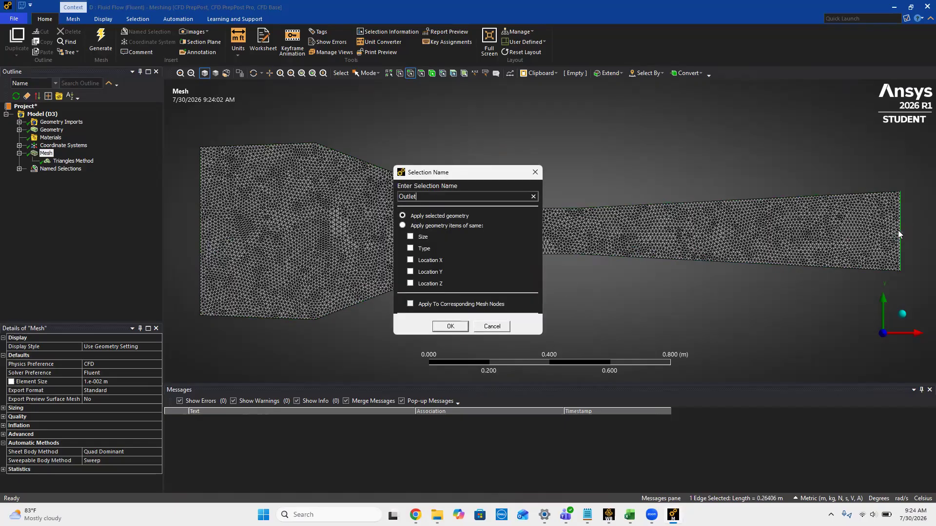
click(455, 330)
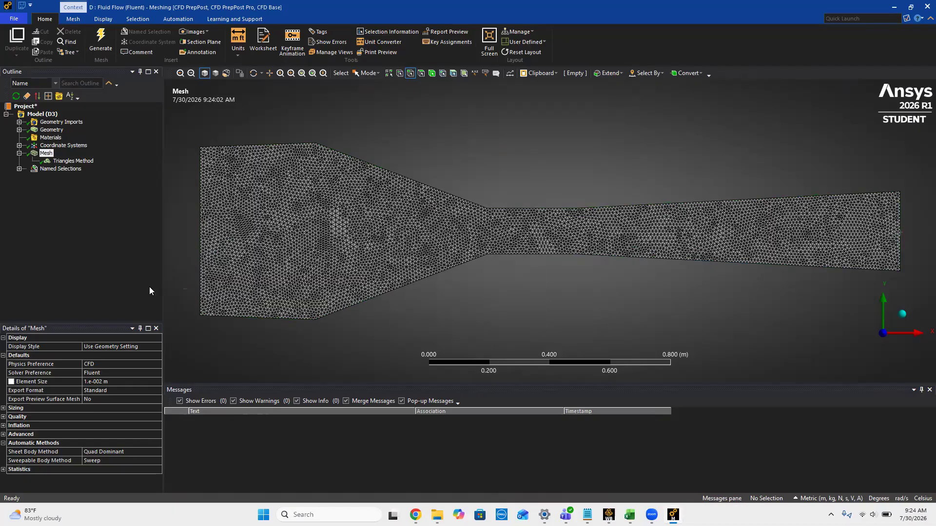
click(19, 169)
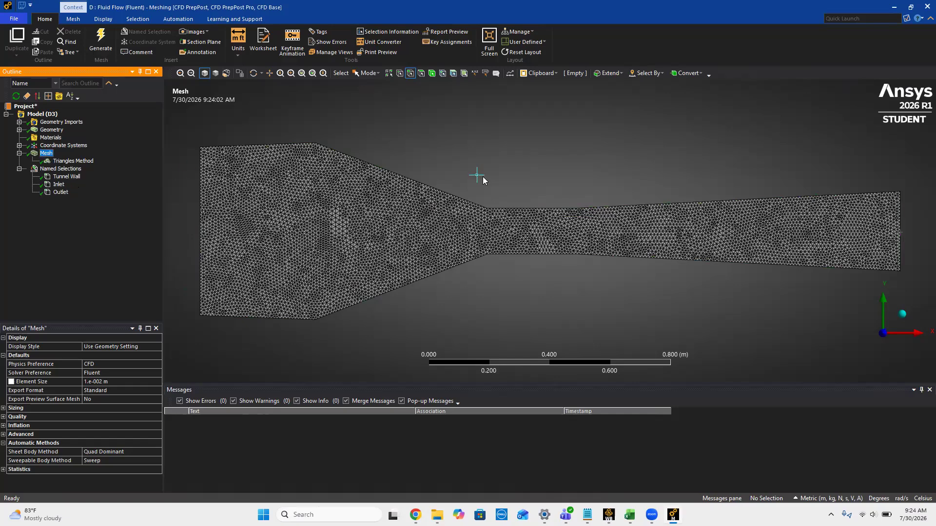
Step: Close the meshing application and review the 2D wind tunnel simulation requirements on the assignment page in Chrome
click(922, 8)
click(416, 514)
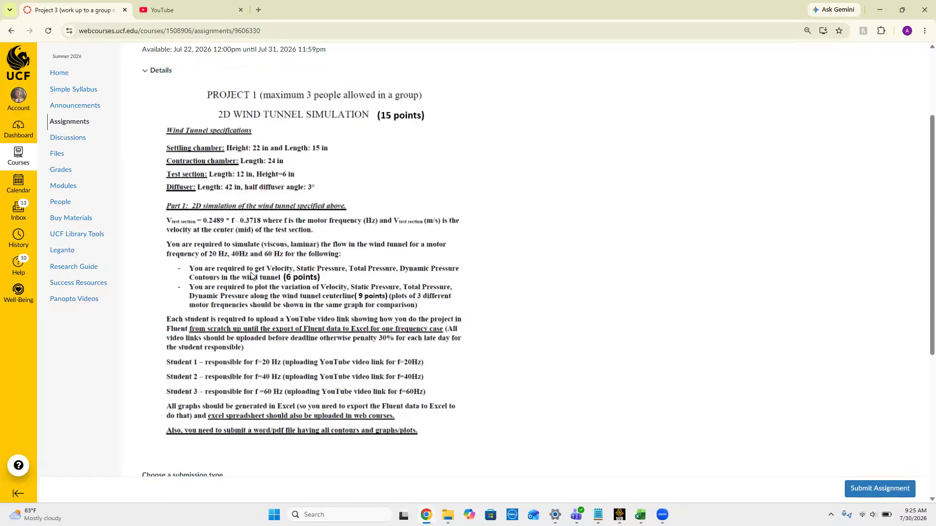
scroll(252, 277, down, 1)
scroll(252, 277, up, 1)
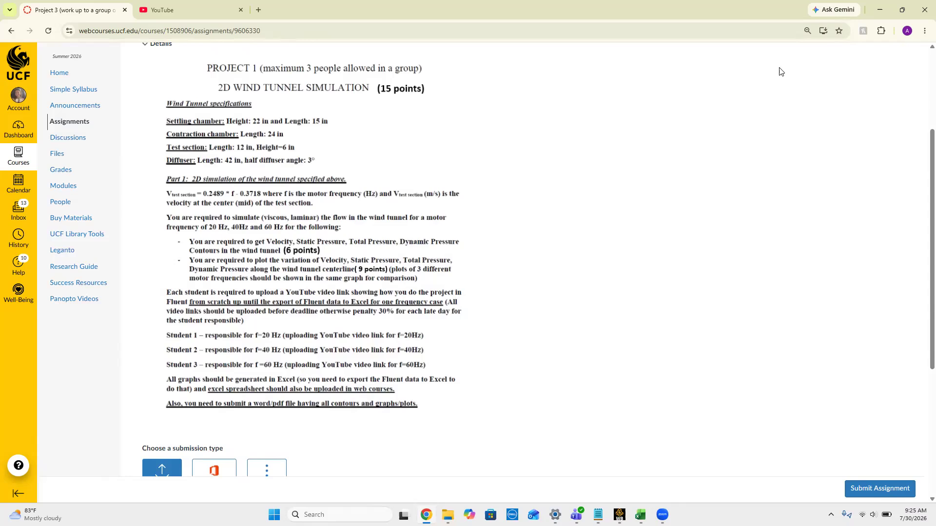
click(880, 10)
Step: Update the Mesh cell of Fluid Flow (Fluent) system D in the Workbench project
click(291, 244)
right_click(291, 245)
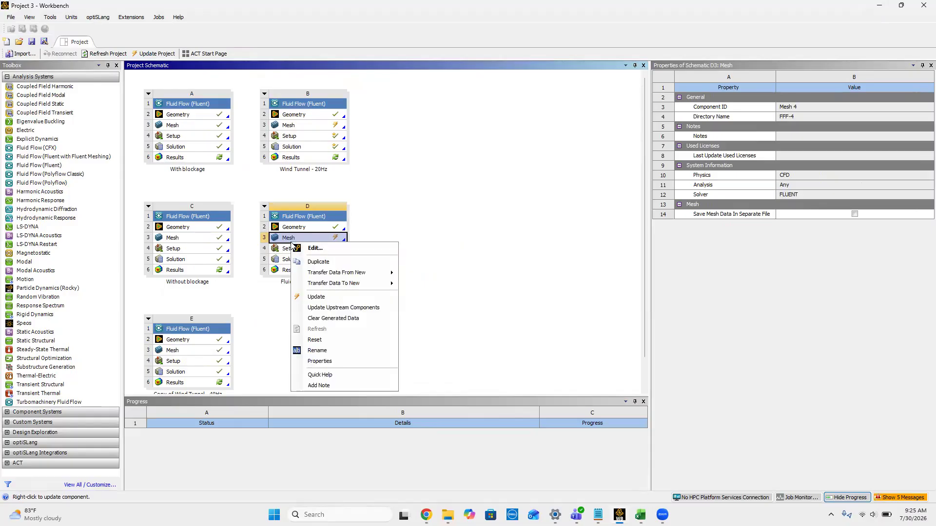
click(324, 297)
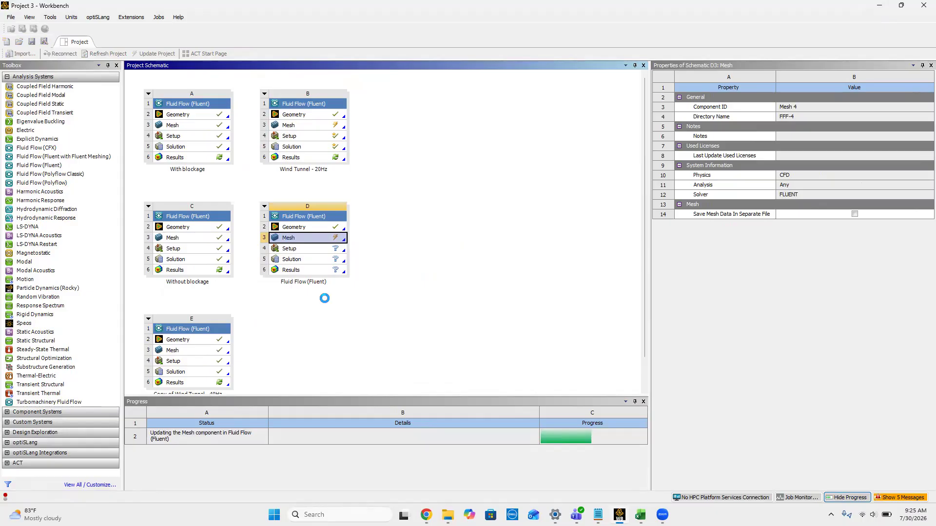
Step: Open the Setup of system D and start Fluent with double precision and 2 solver processes
double_click(292, 249)
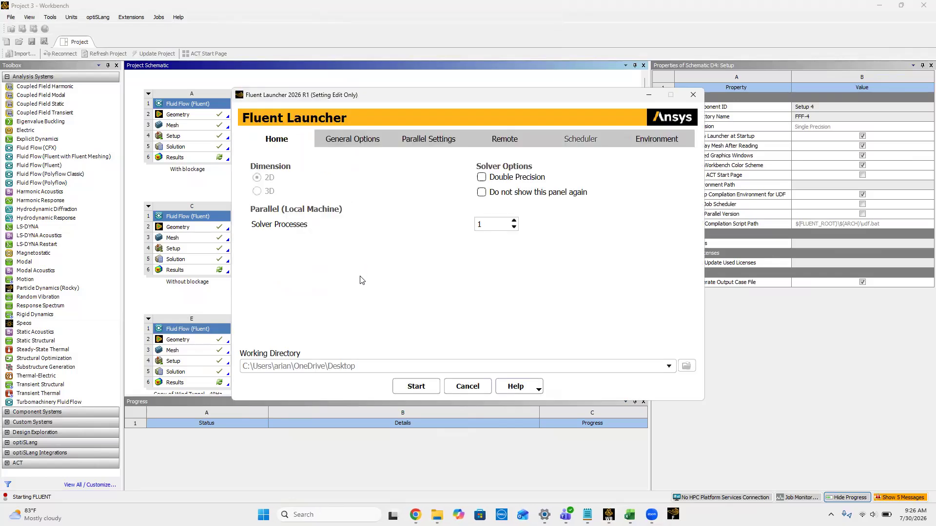
click(482, 179)
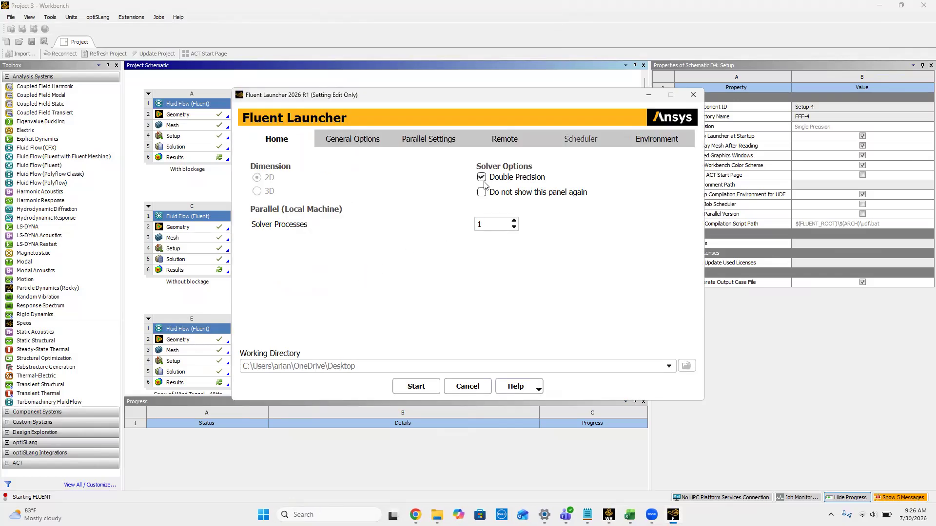
click(514, 220)
click(412, 390)
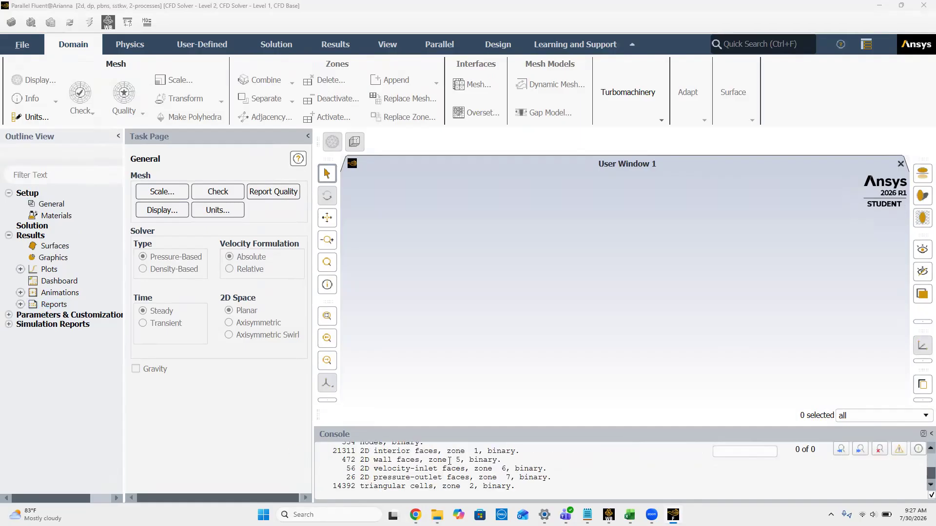
Step: Check the required flow model and motor frequencies on the assignment page in Chrome, and return to Fluent
mouse_move(424, 512)
click(415, 467)
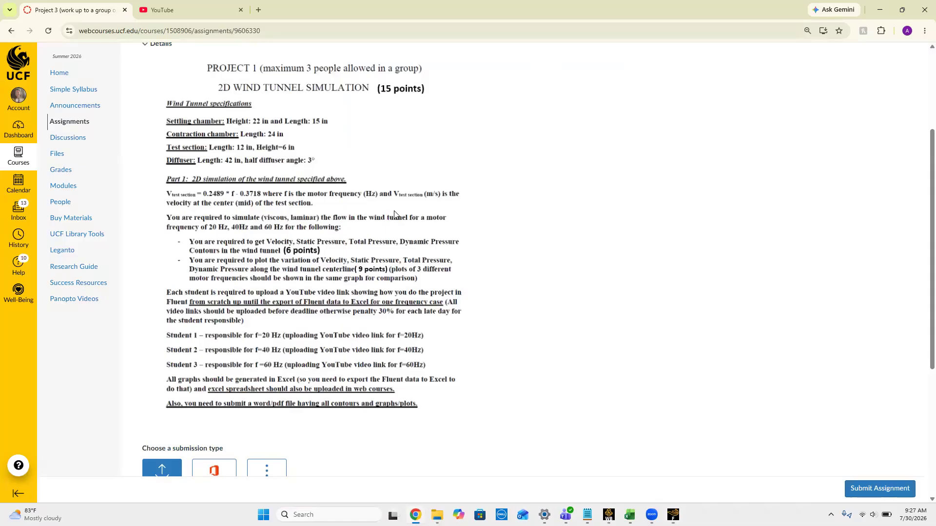
scroll(395, 215, up, 1)
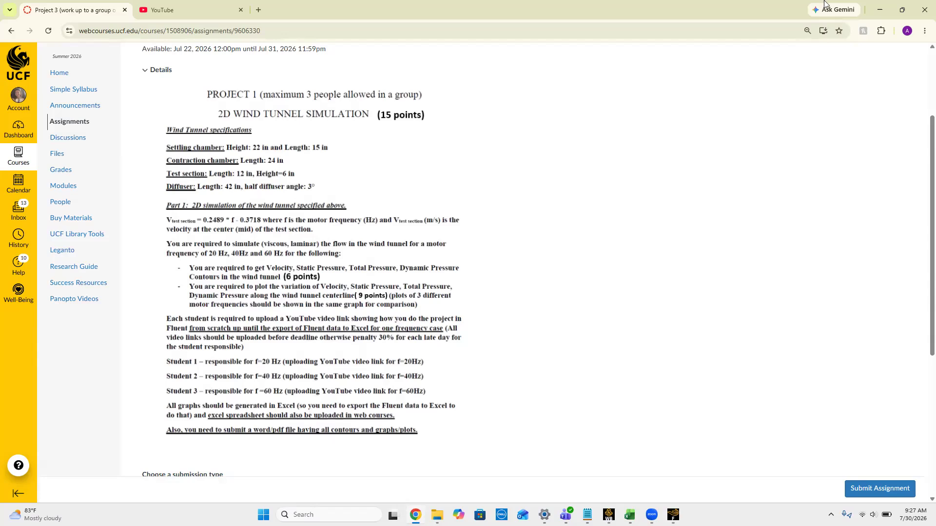
click(877, 9)
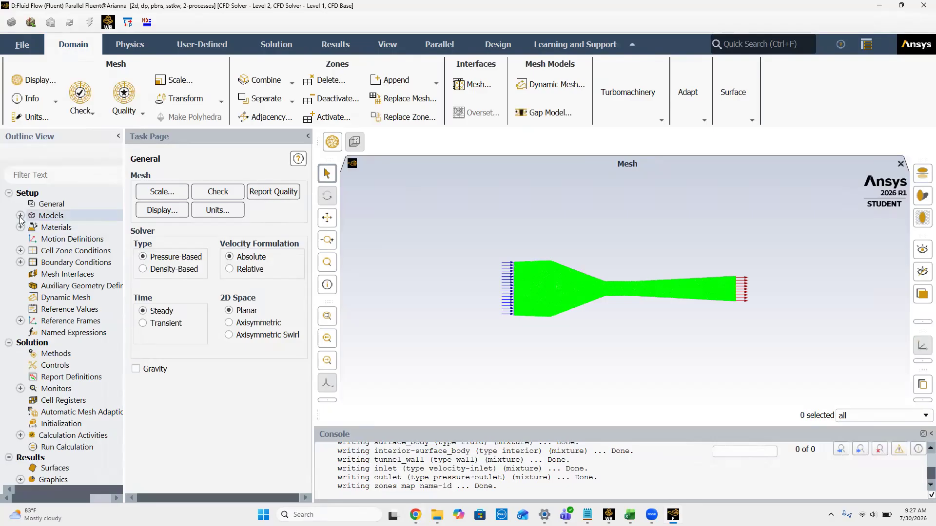
Step: Turn on the energy model and set the viscous model to Laminar
click(20, 216)
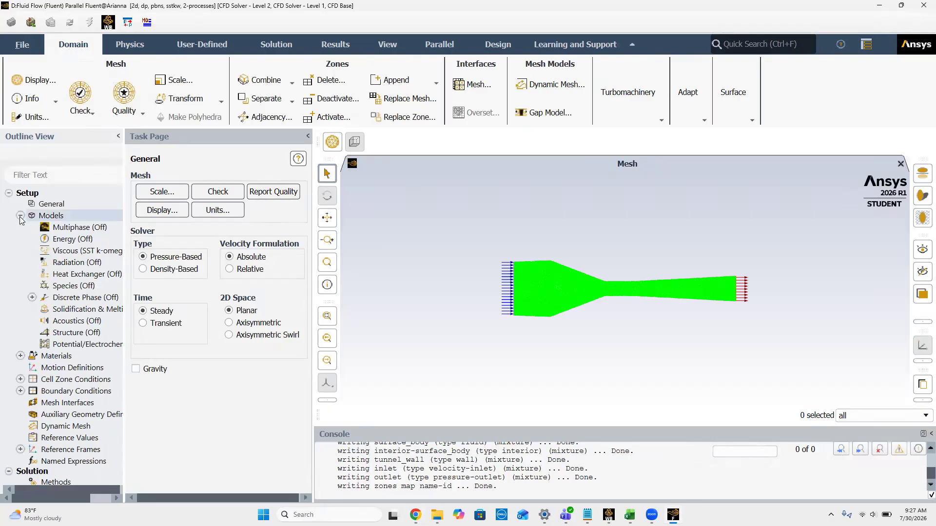
right_click(59, 242)
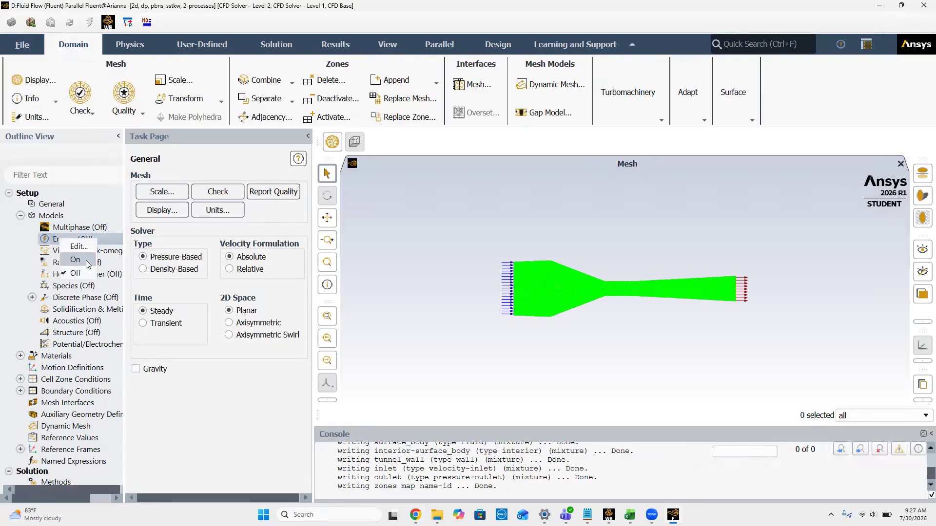
click(75, 260)
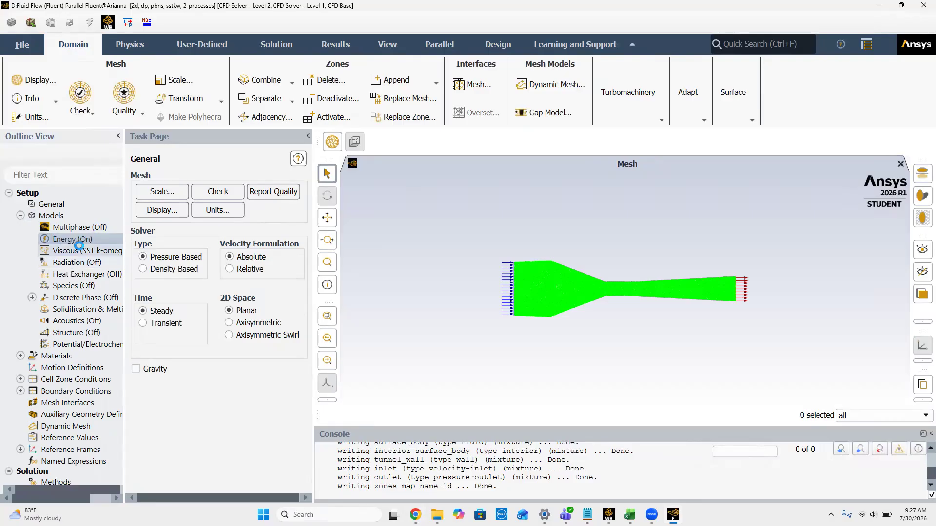
double_click(78, 249)
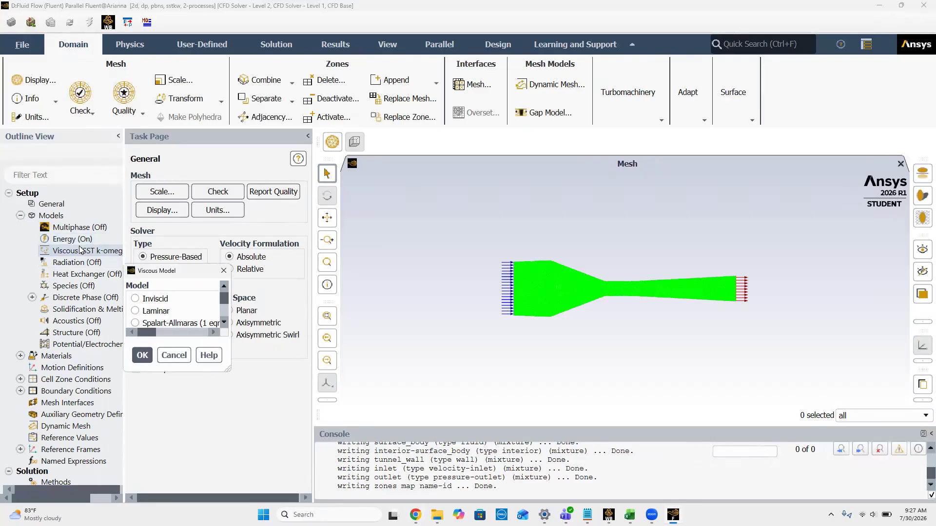
click(304, 88)
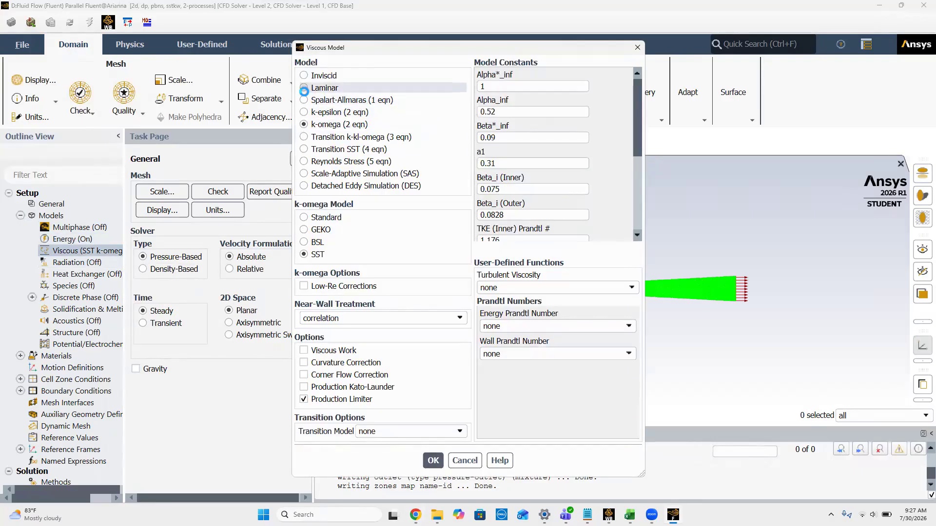
click(329, 259)
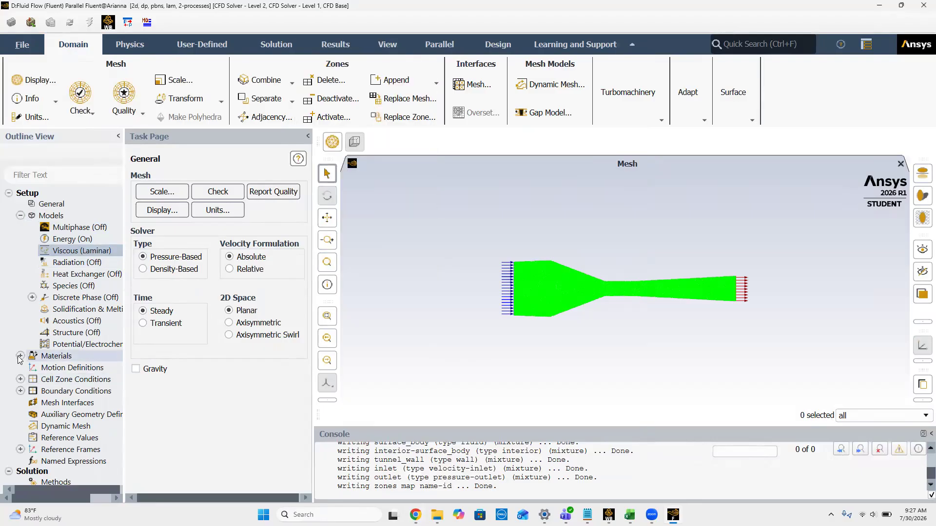
Step: Inspect the properties of the fluid material air and close its settings without changes
scroll(44, 355, down, 3)
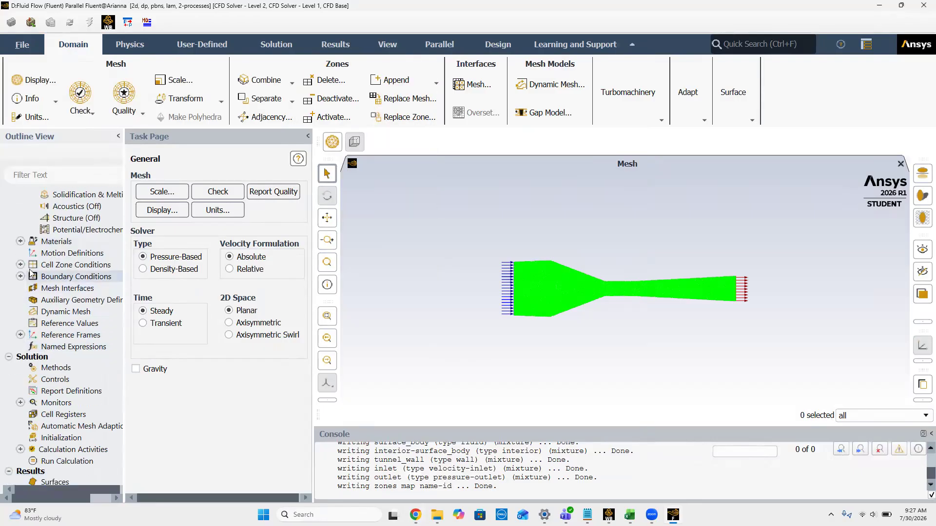
click(20, 242)
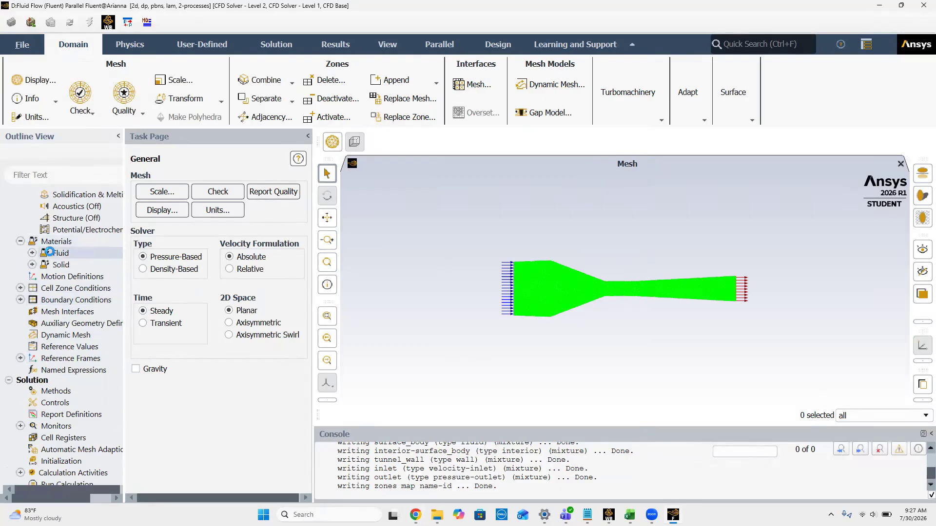
click(33, 253)
double_click(71, 266)
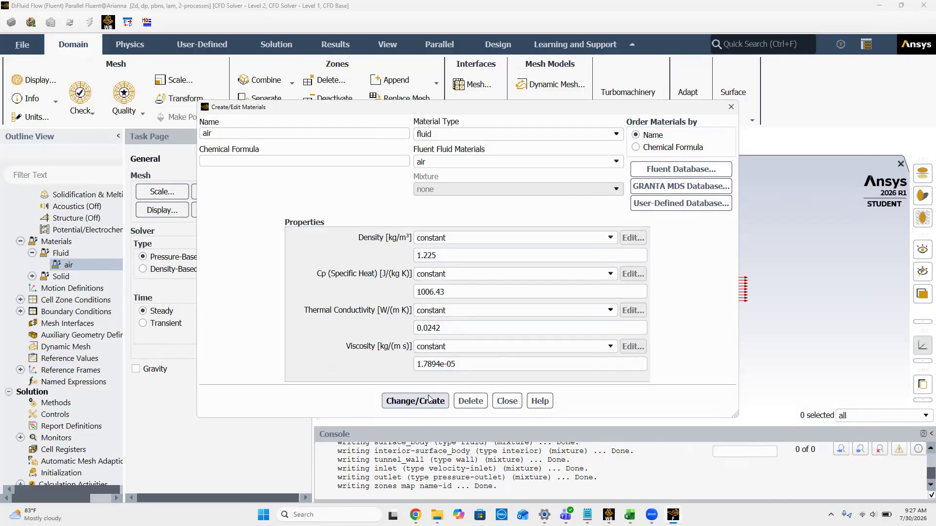
click(731, 107)
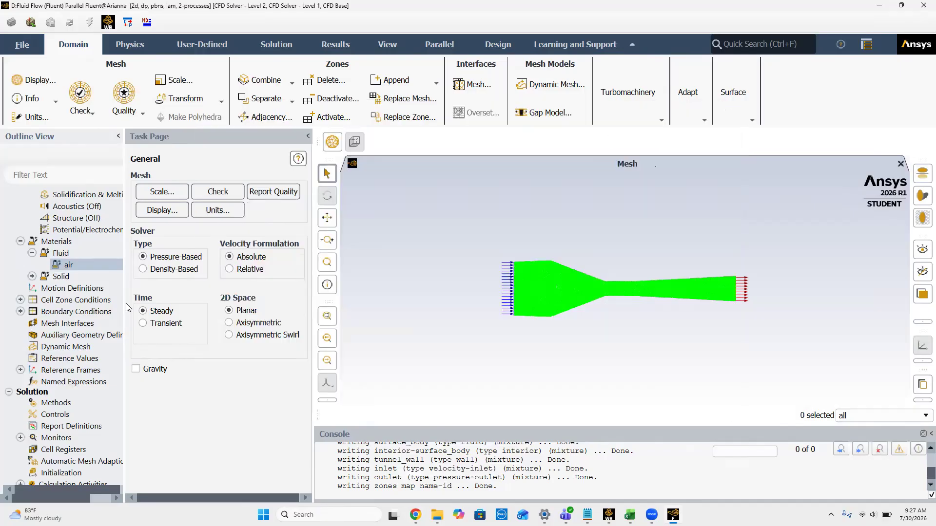
Step: Open the velocity settings of the inlet zone in the boundary conditions
double_click(57, 312)
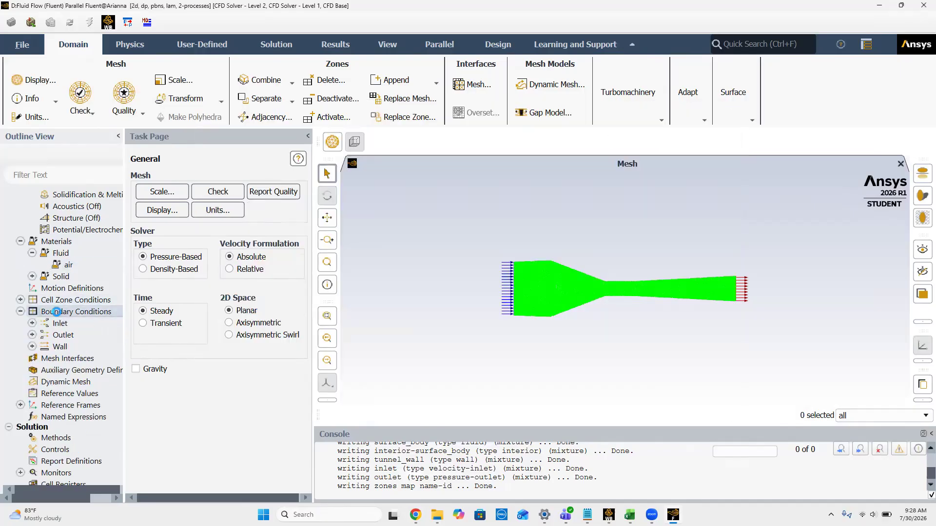
click(148, 200)
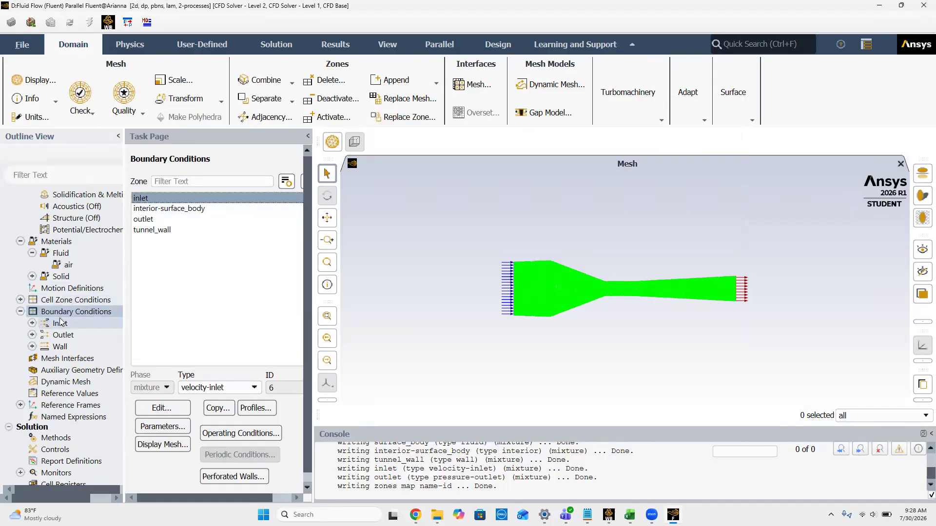
click(147, 198)
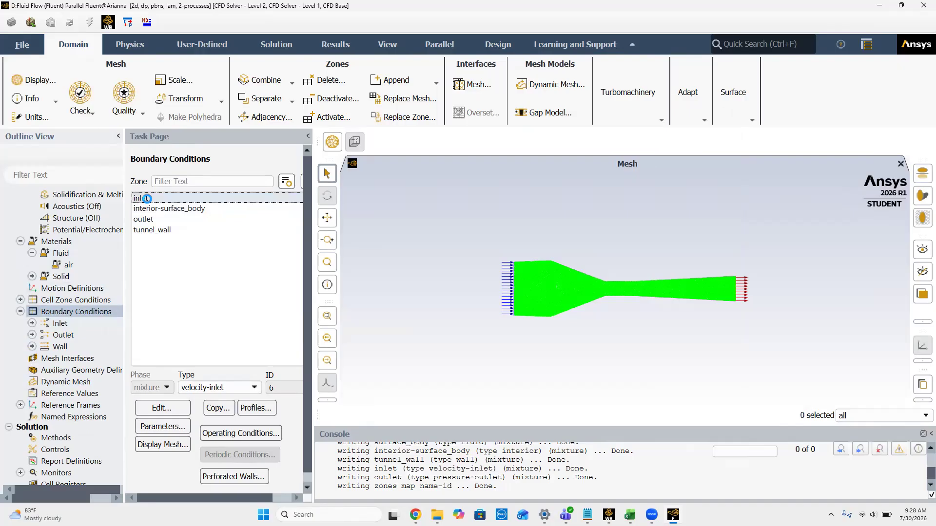
double_click(147, 198)
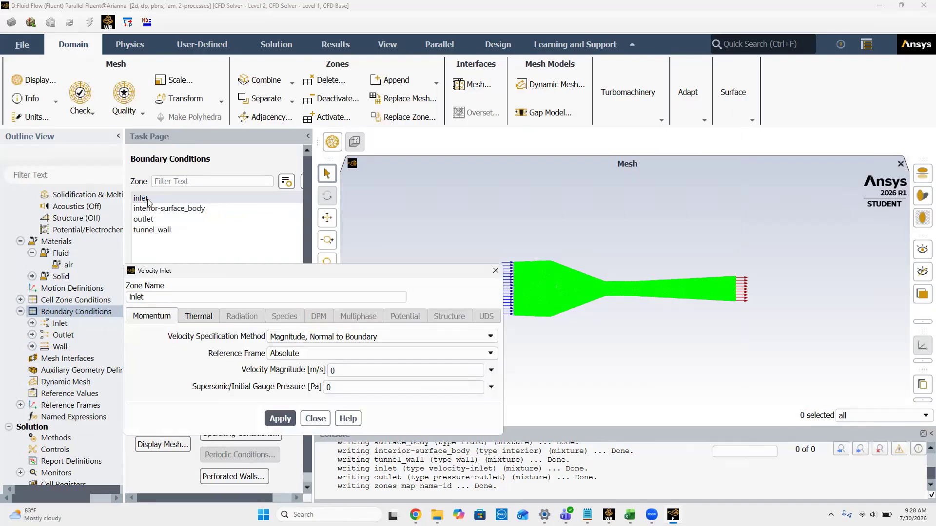
Step: Switch to the Excel workbook and copy the V_inlet value for f = 60 from cell C7
key(alt+Tab)
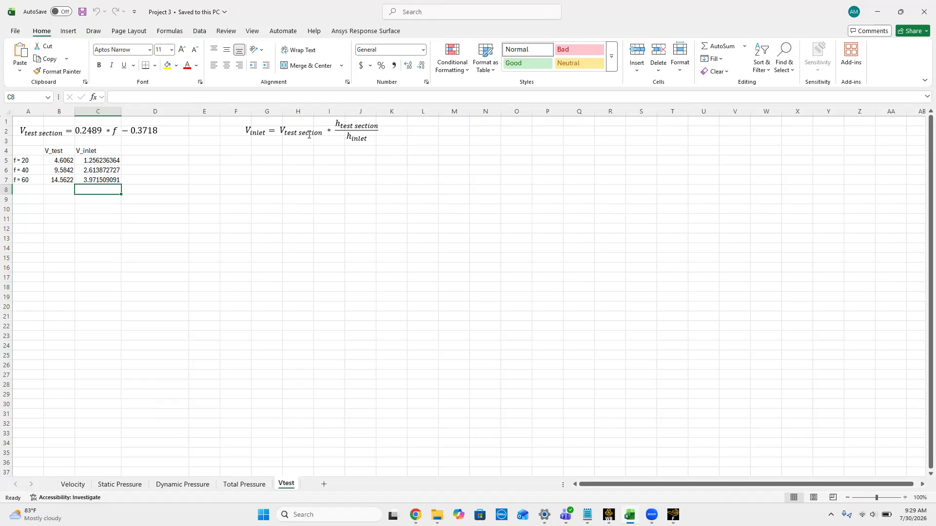
click(100, 180)
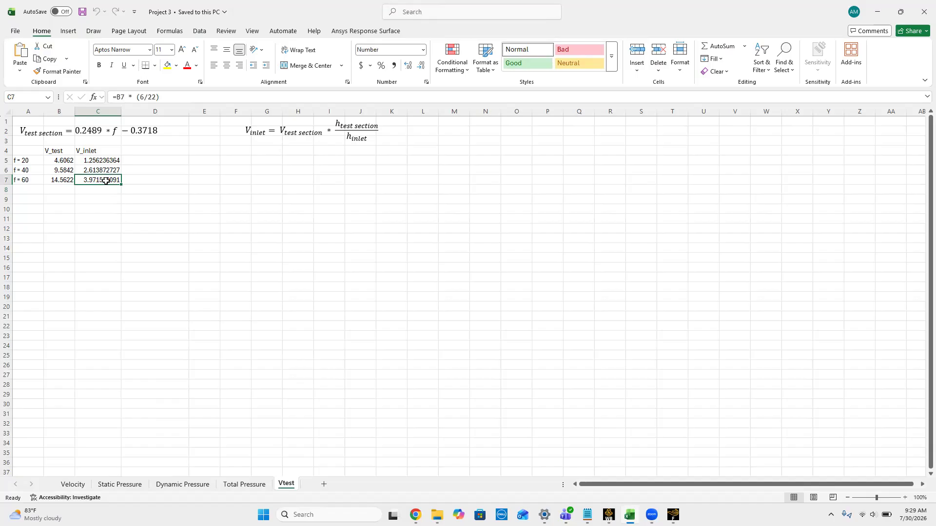
right_click(106, 181)
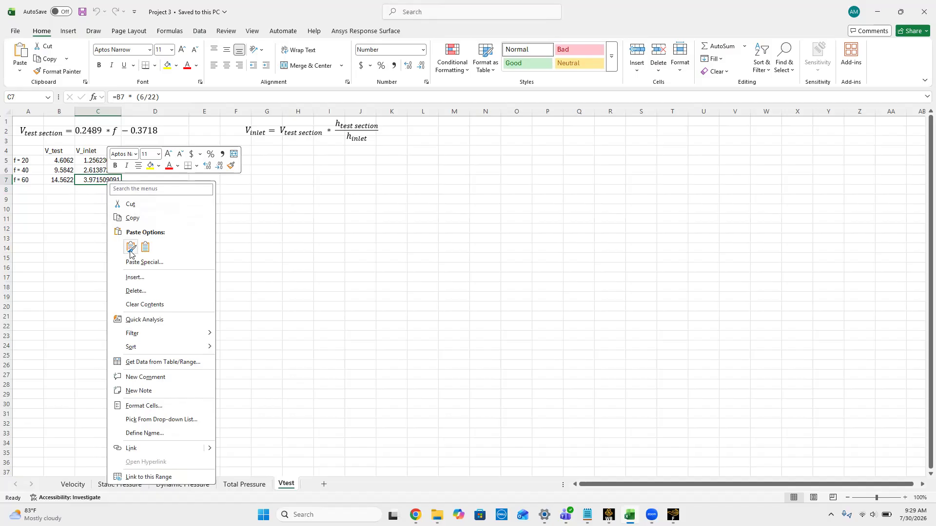
click(141, 218)
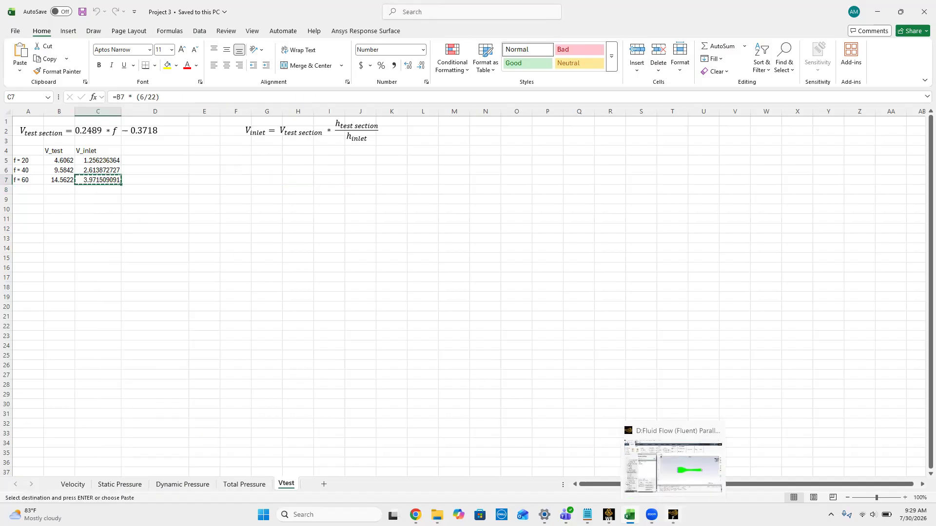
Step: Back in Fluent, set the inlet's velocity magnitude to 3.971509091 m/s, apply it, and check the outlet and tunnel_wall boundary types
click(673, 514)
click(358, 372)
key(BackSpace)
key(ctrl+v)
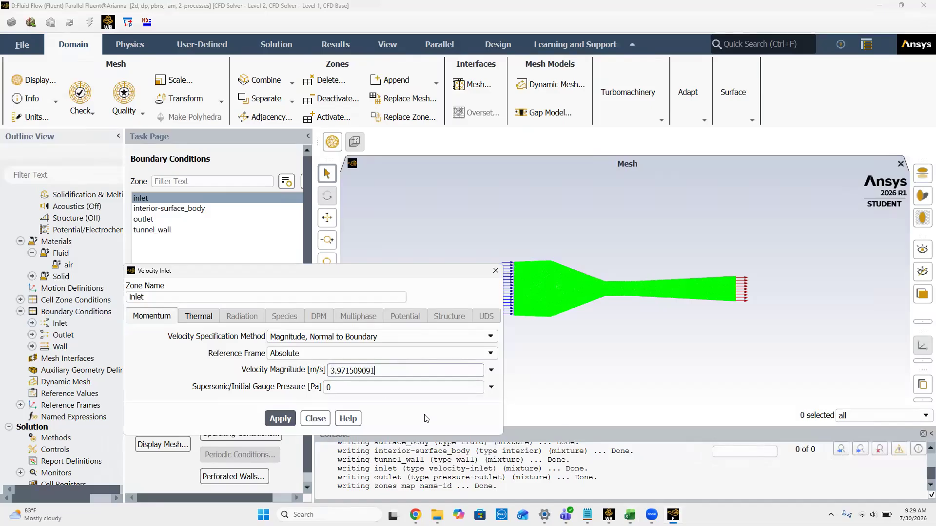
click(276, 419)
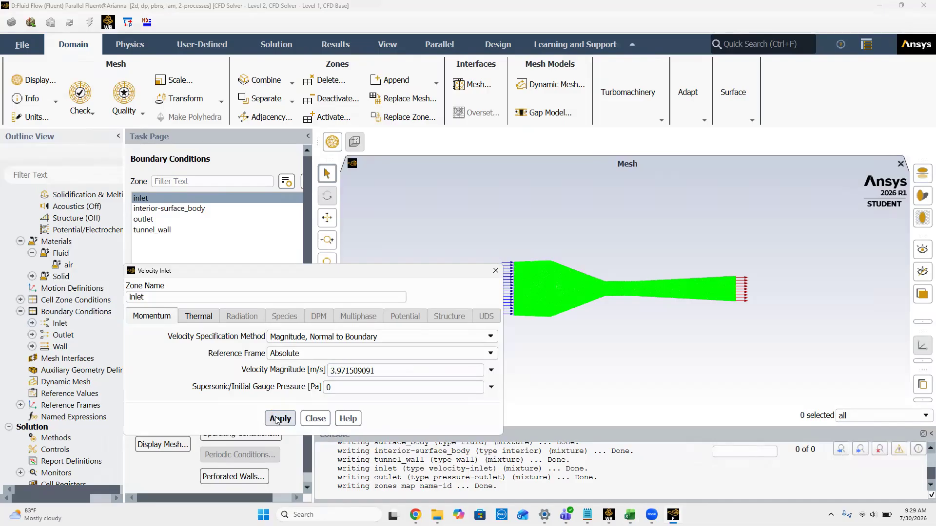
click(314, 418)
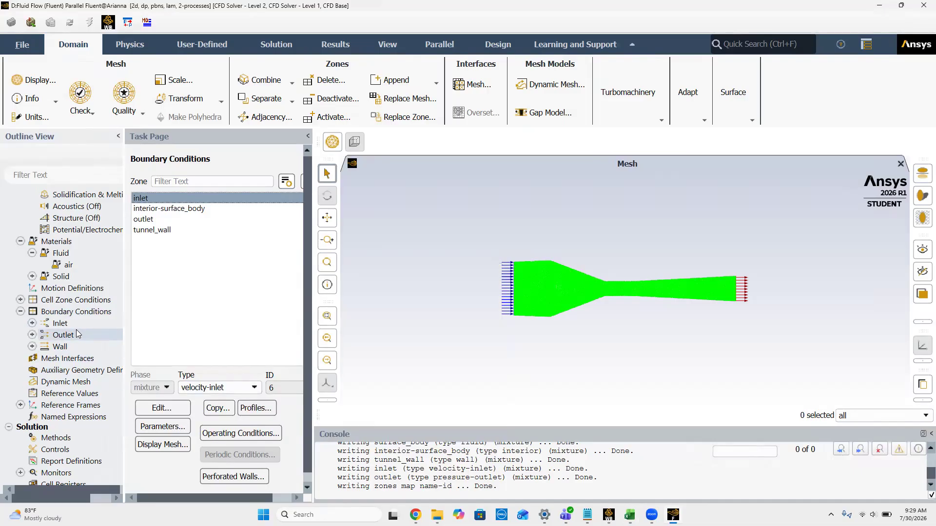
click(162, 217)
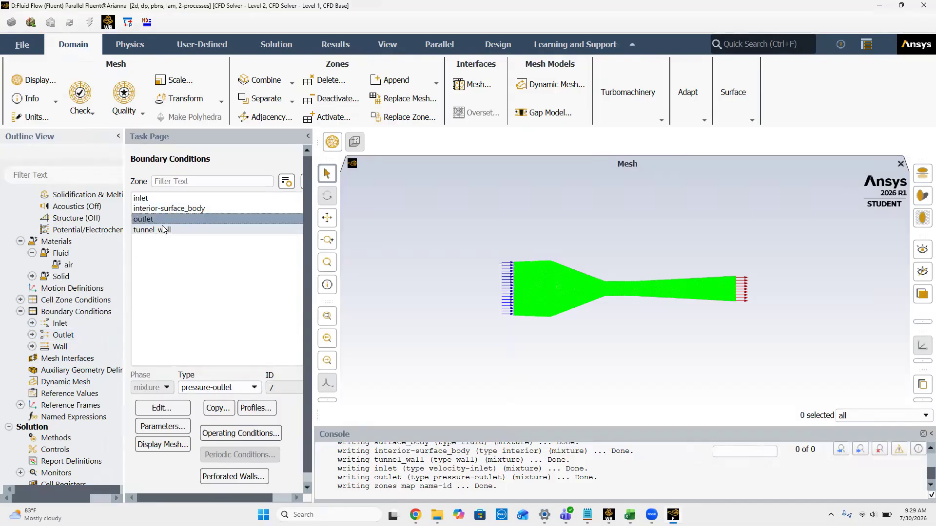
click(151, 231)
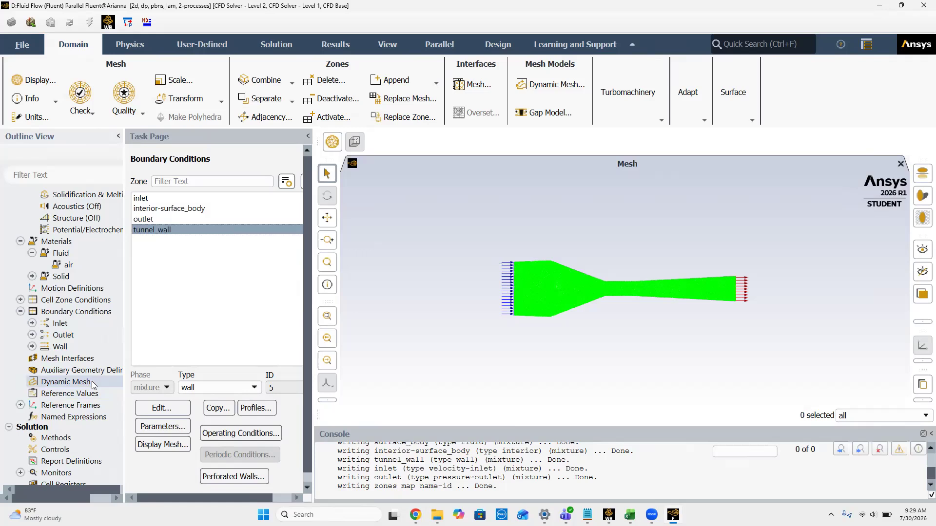
Step: Compute the reference values from the inlet and set the reference zone to surface_body
scroll(93, 385, down, 3)
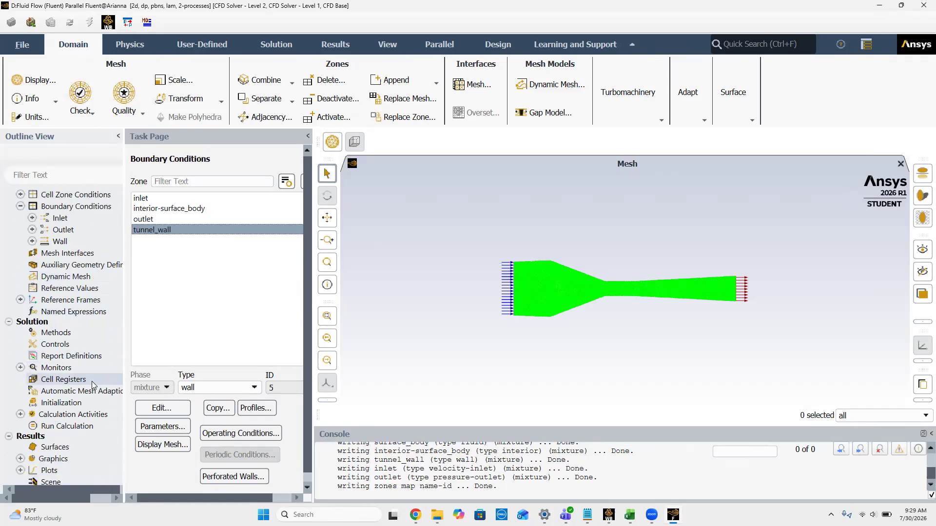
click(71, 289)
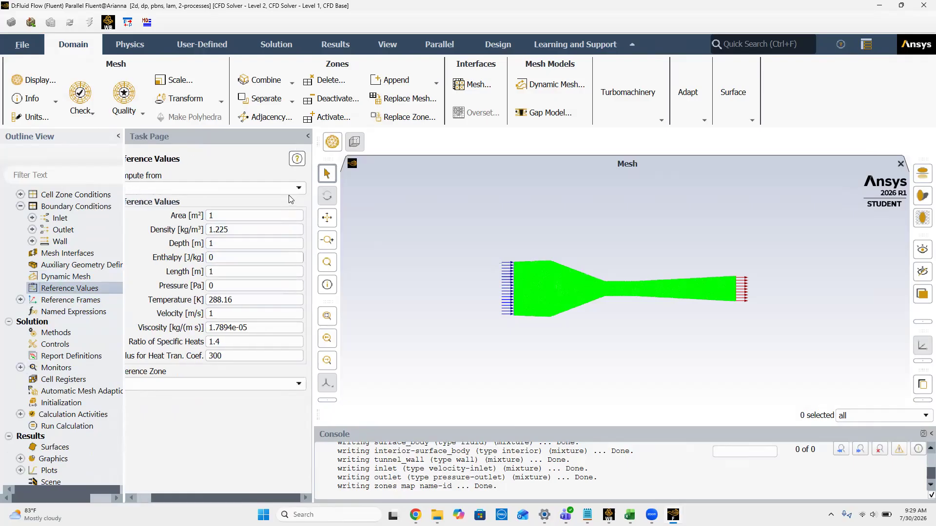
click(302, 188)
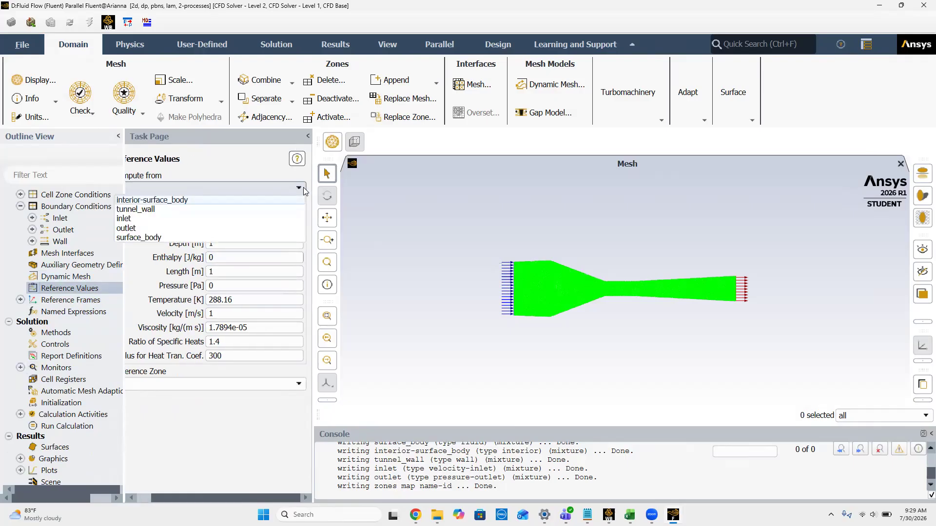
click(168, 219)
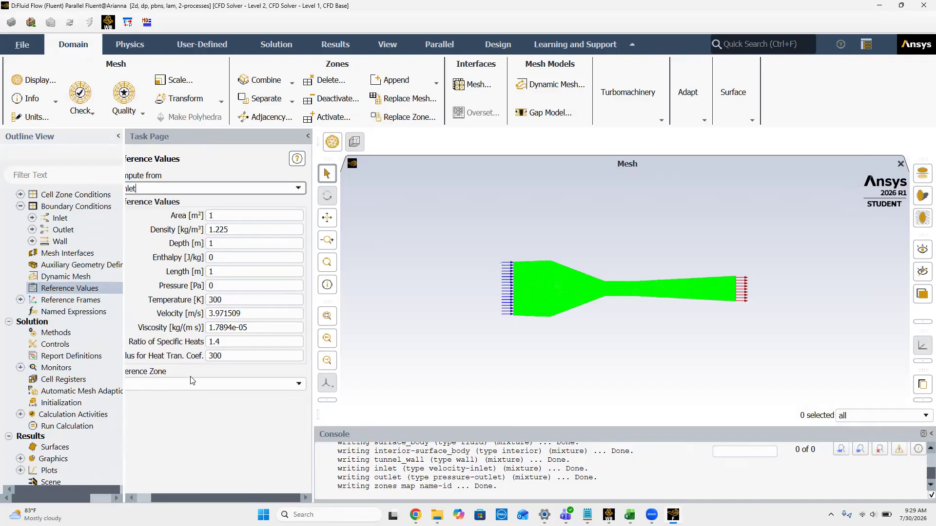
click(190, 383)
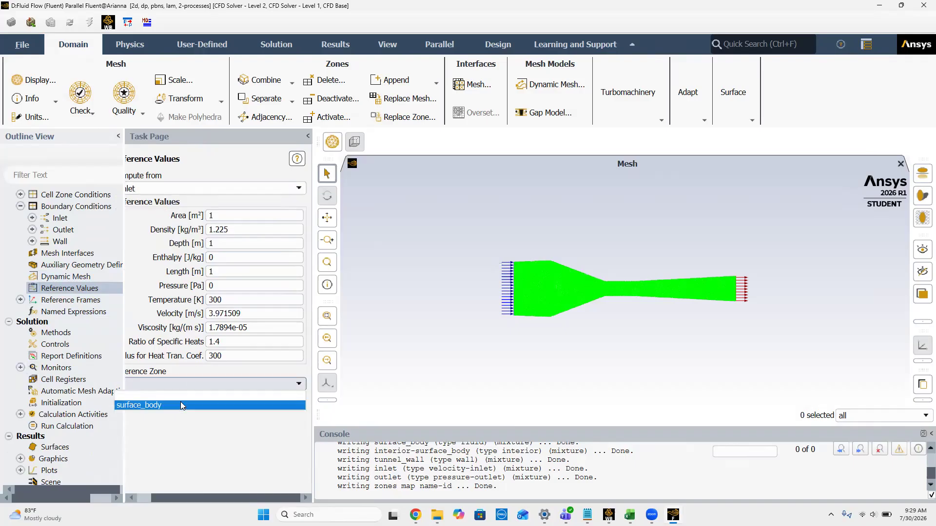
click(181, 402)
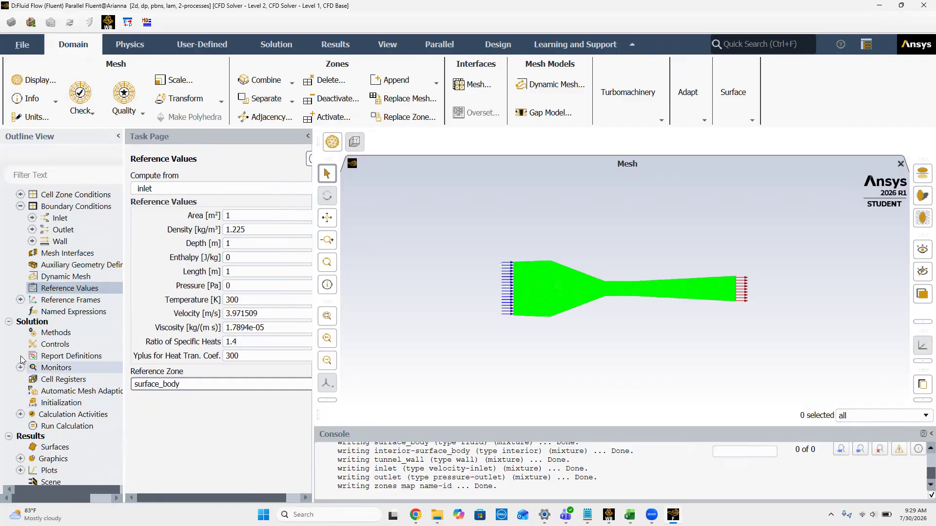
Step: Initialize the solution with Hybrid Initialization, and repeat the initialization, discarding the unsaved data
scroll(52, 377, down, 2)
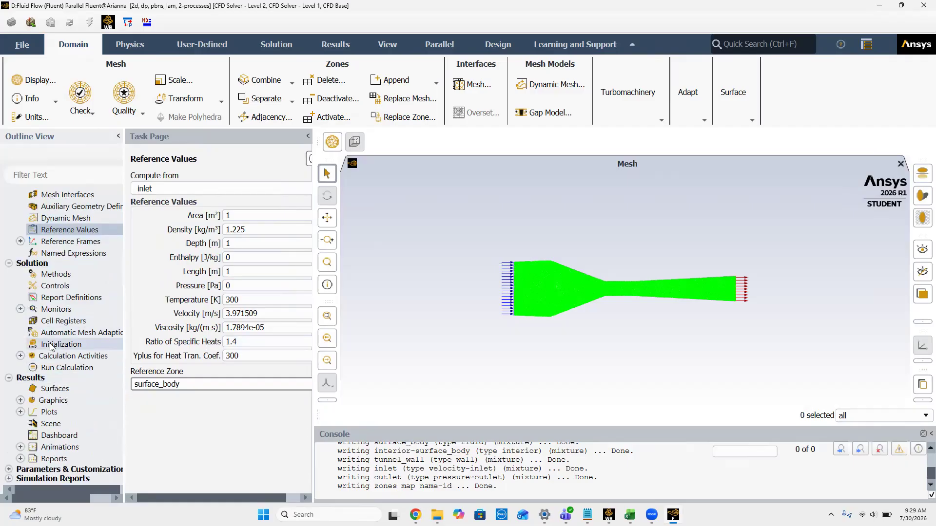
click(49, 343)
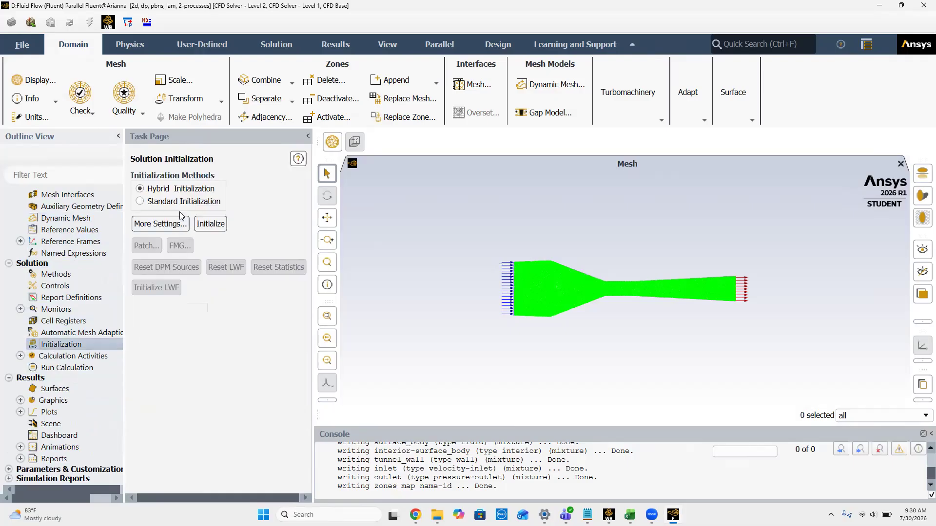
click(216, 226)
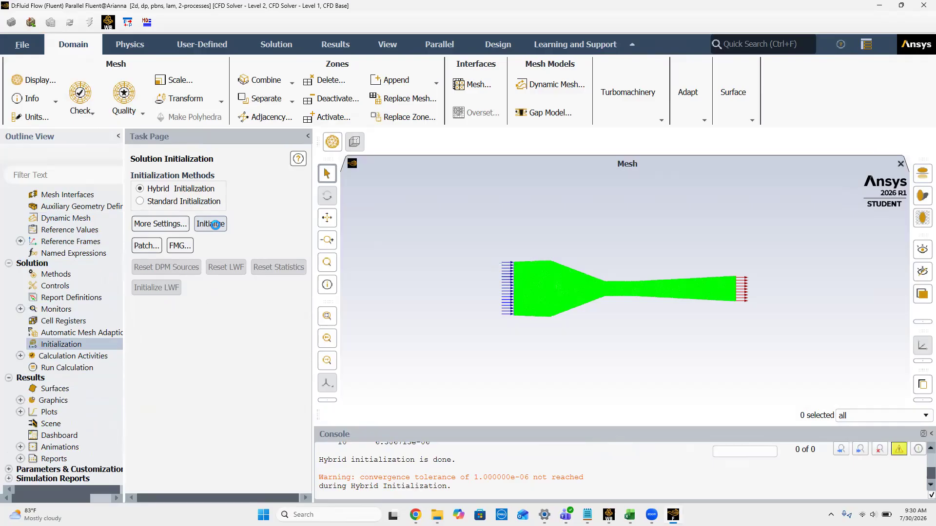
click(211, 224)
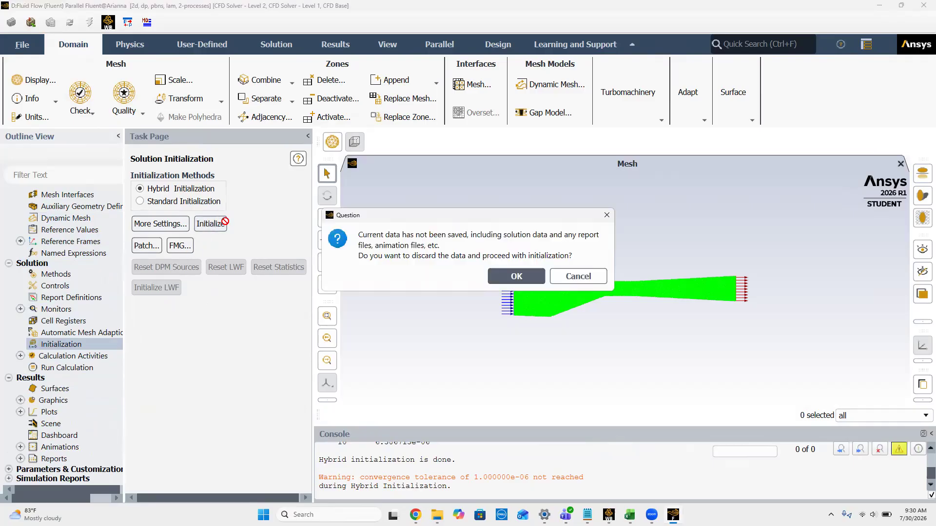
click(498, 273)
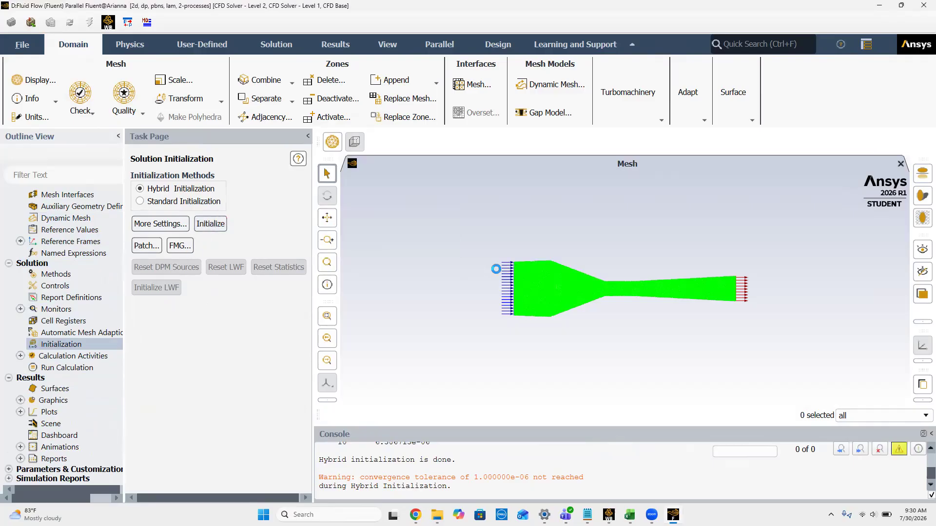
Step: Set the number of iterations to 300, run the calculation, and dismiss the completion message
click(75, 367)
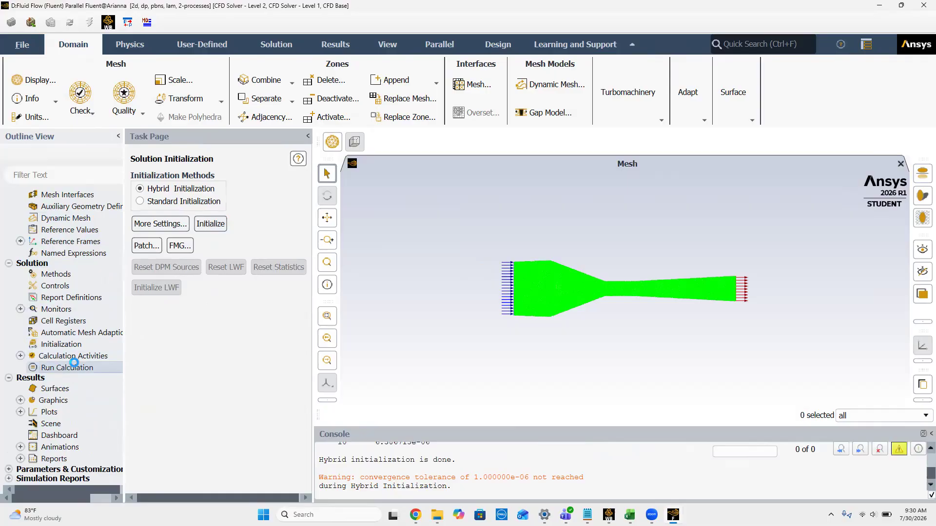
double_click(154, 317)
key(BackSpace)
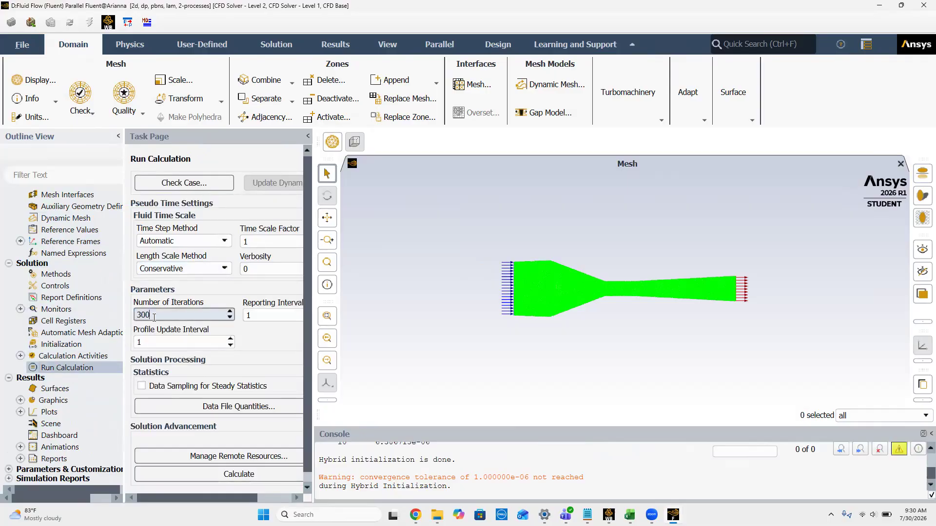
click(207, 476)
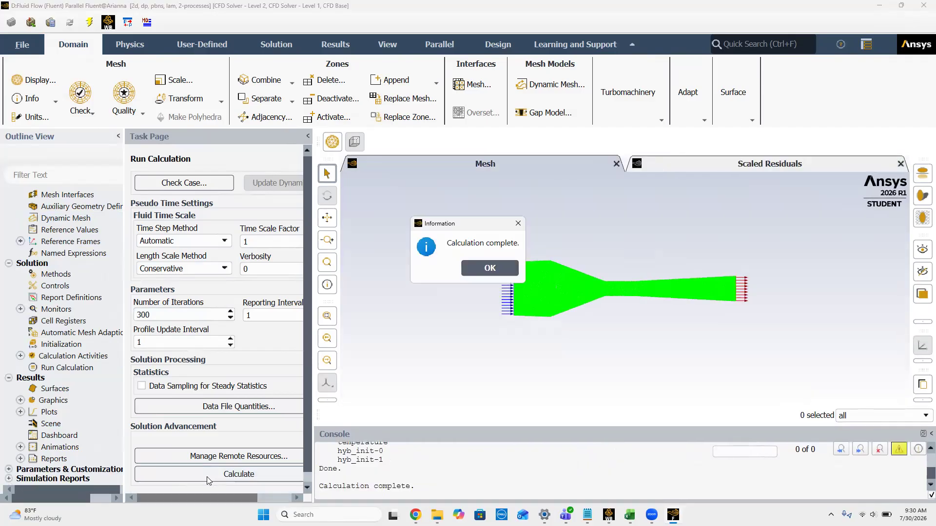
click(495, 270)
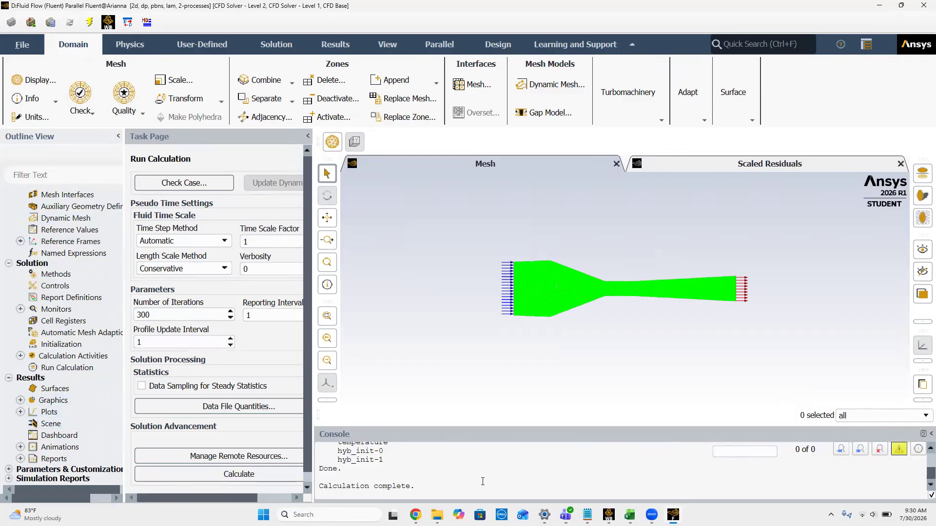
Step: Check the required contours and plots on the assignment page in Chrome, and return to Fluent
mouse_move(415, 515)
click(414, 448)
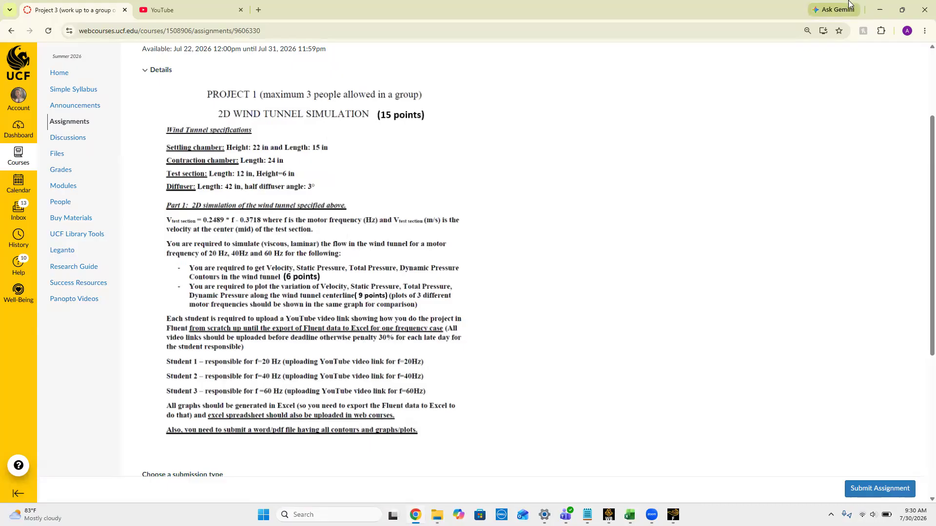
click(877, 5)
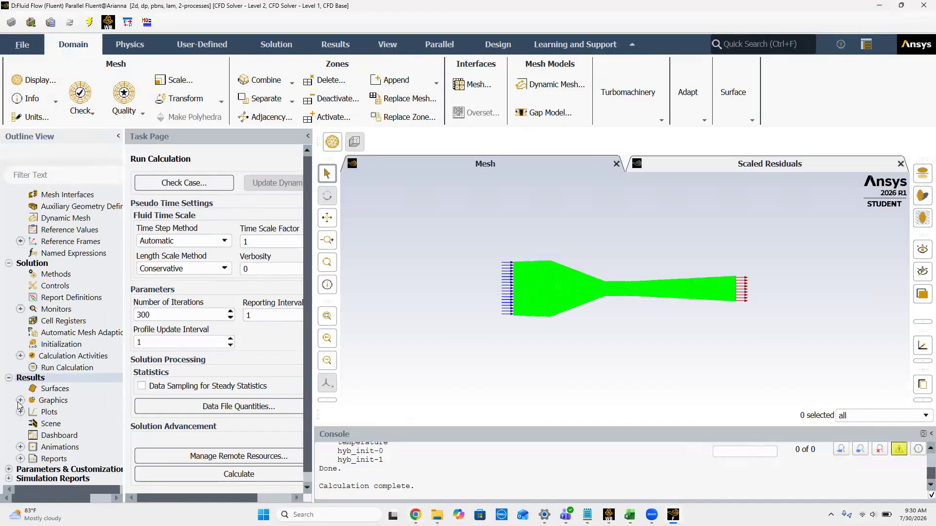
Step: Create and display a filled contour named contour-1 of Velocity Magnitude with no surfaces selected
double_click(53, 400)
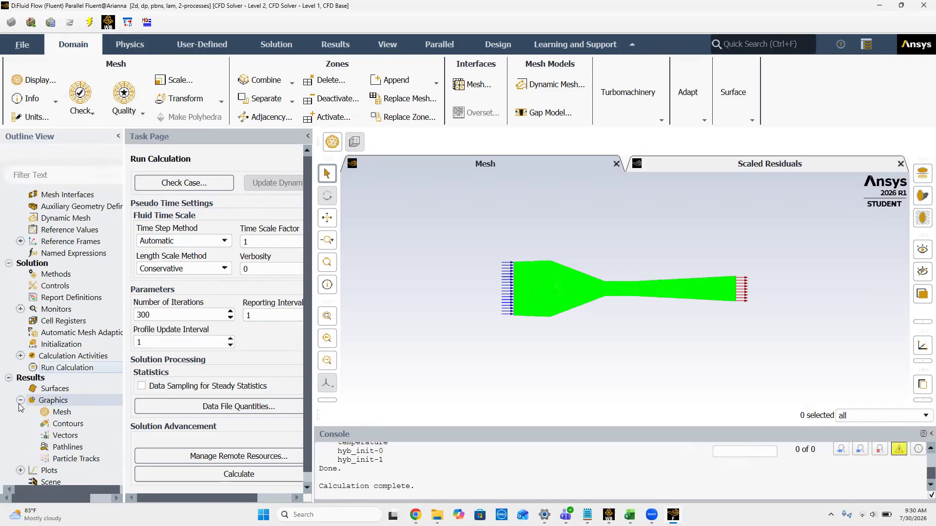
right_click(63, 424)
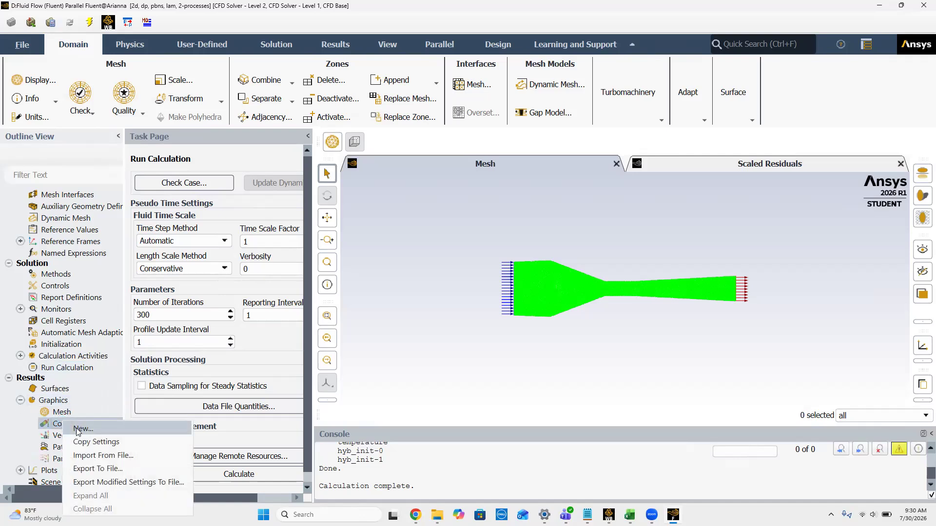
click(77, 429)
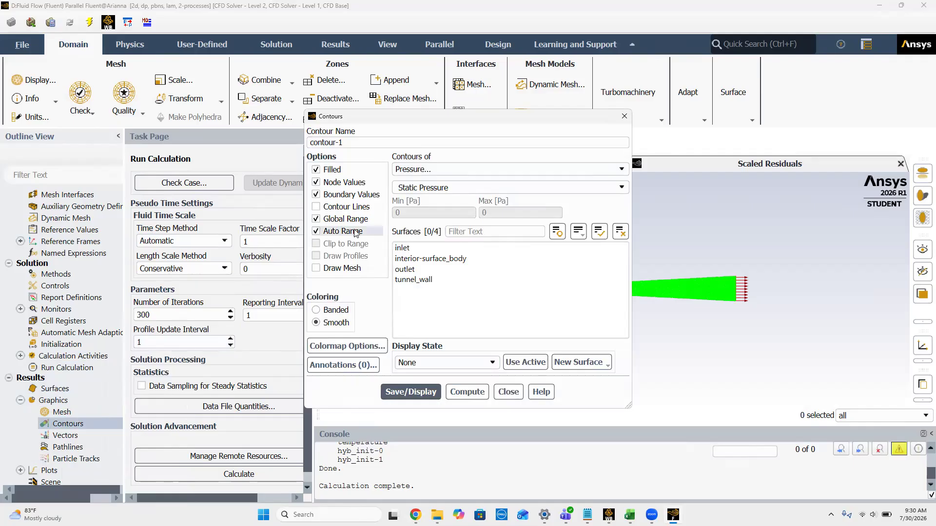
click(485, 168)
click(455, 197)
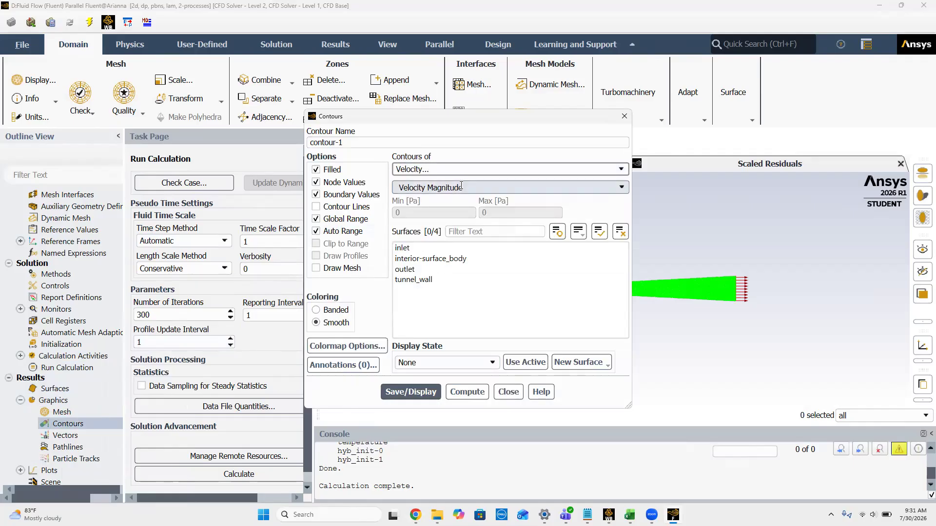
click(399, 392)
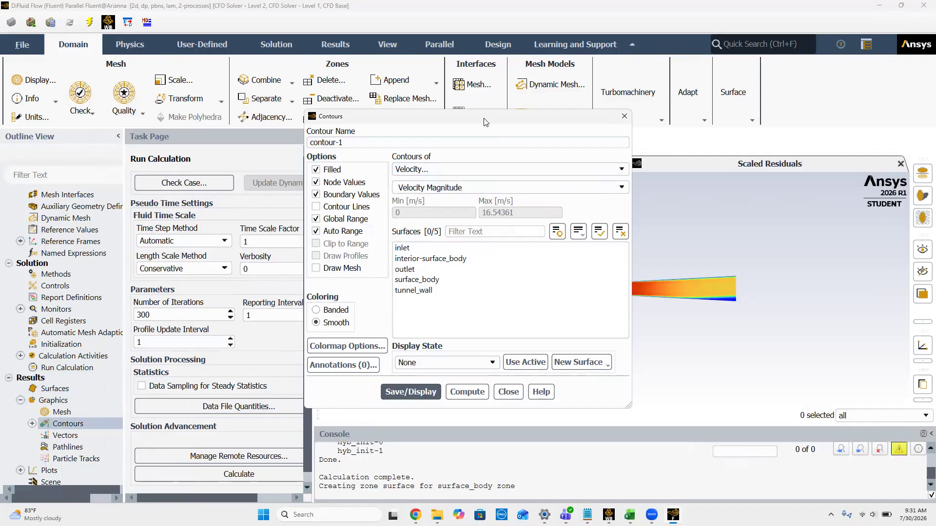
Step: Change contour-1 to Static Pressure and display it, with the Contours dialog moved clear of the graphics view
drag(484, 118, 179, 163)
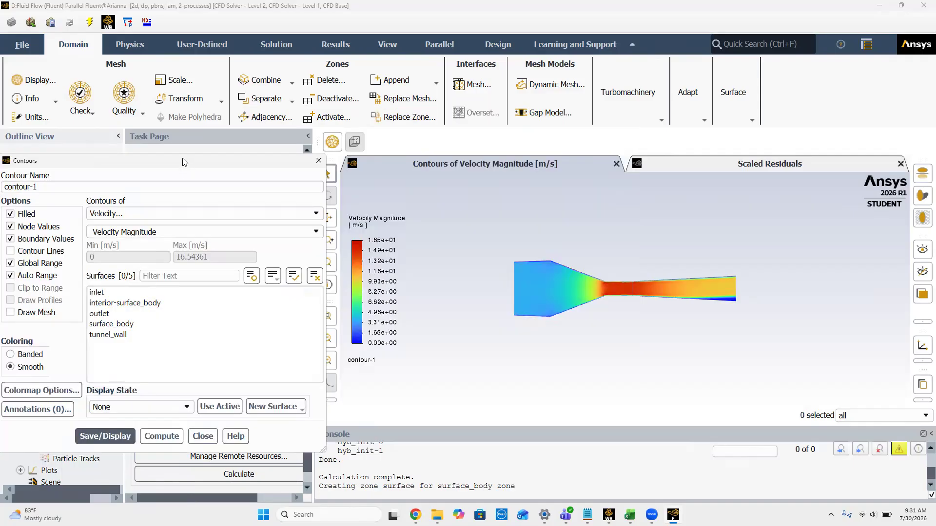
drag(185, 162, 193, 152)
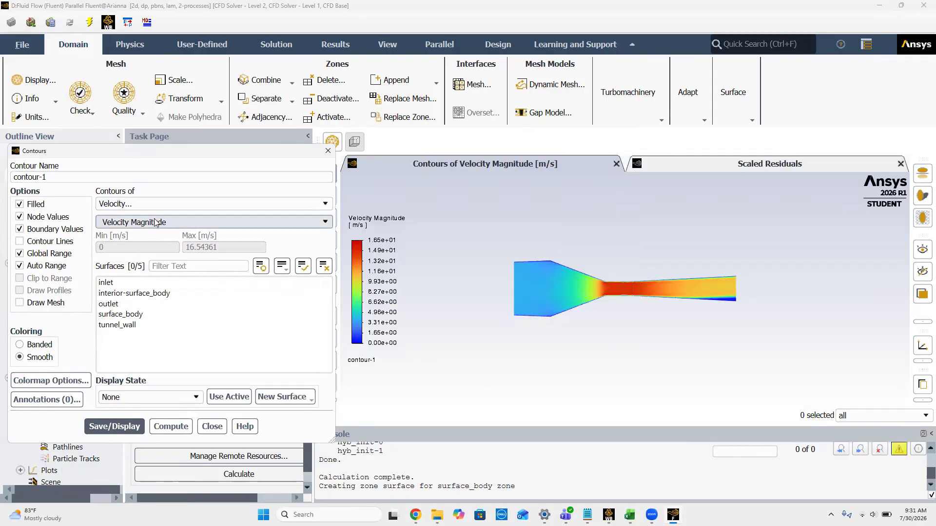
click(190, 205)
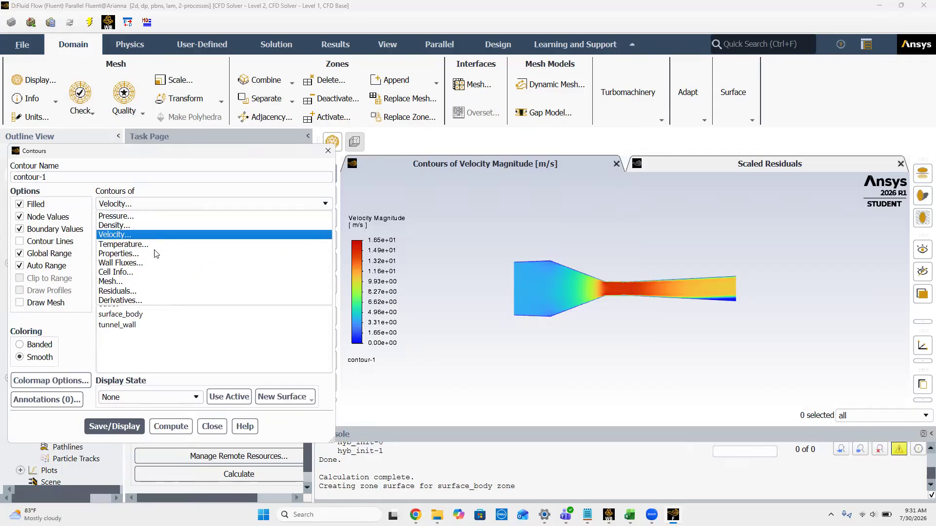
click(163, 217)
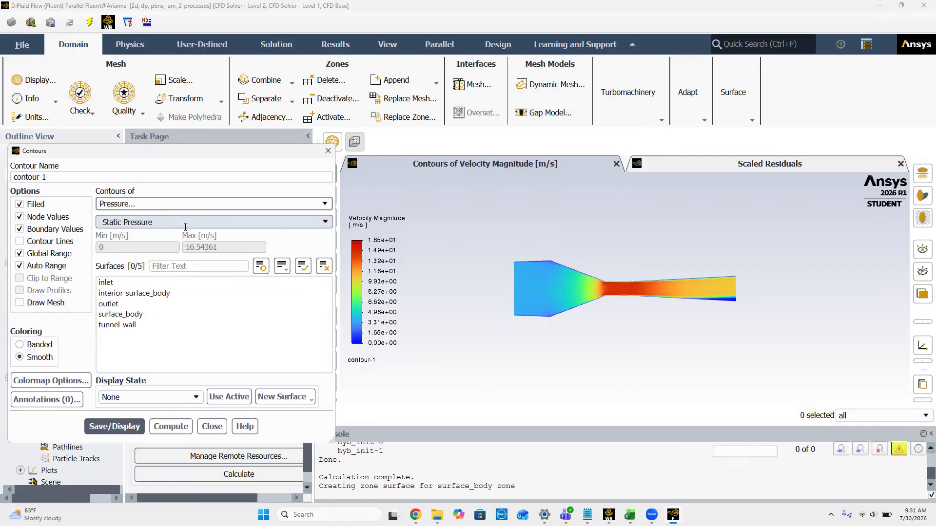
click(114, 427)
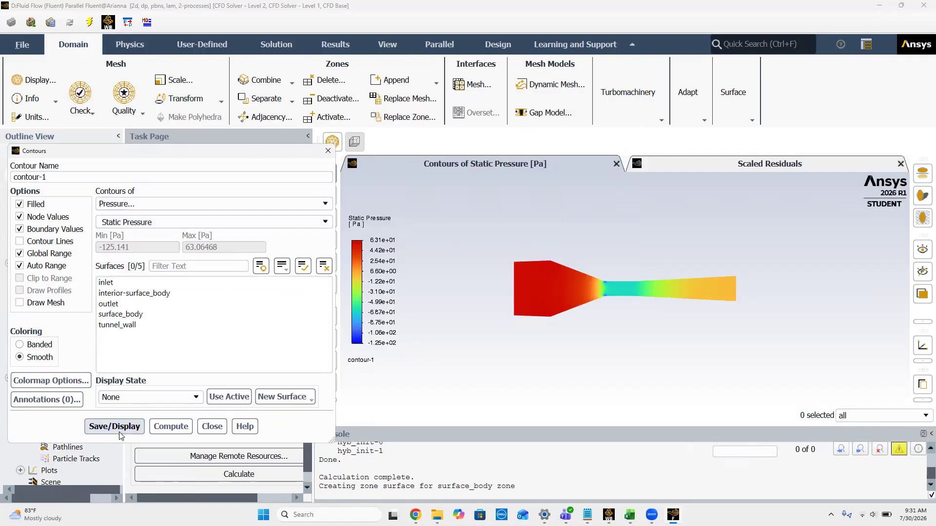
Step: Change contour-1 to Dynamic Pressure and display it
click(263, 222)
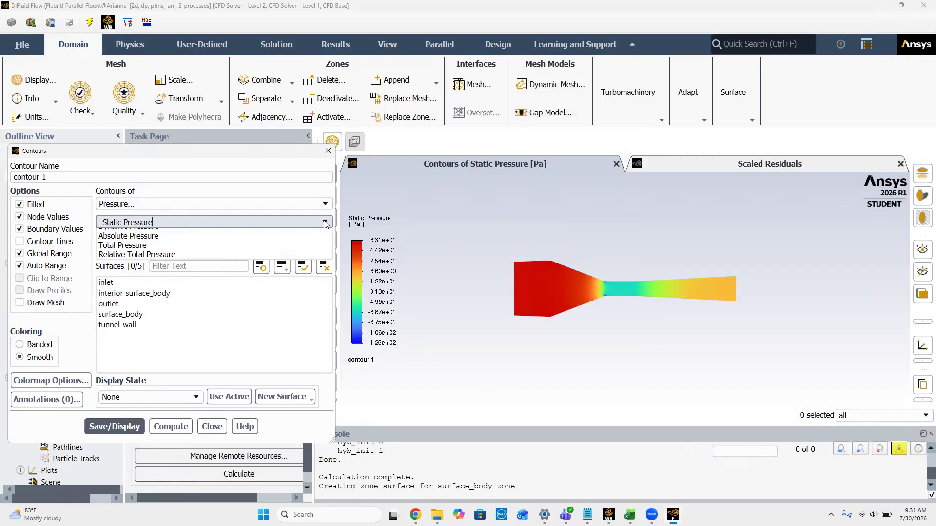
click(221, 253)
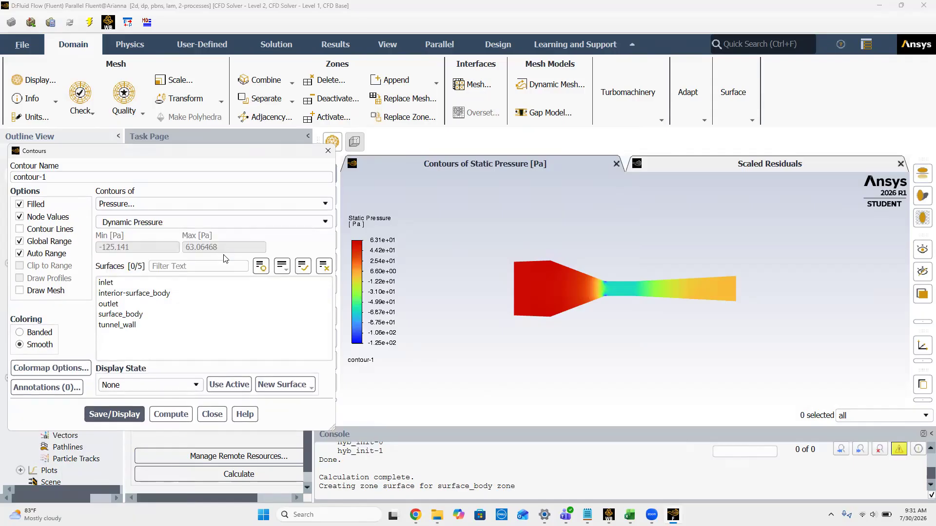
click(117, 413)
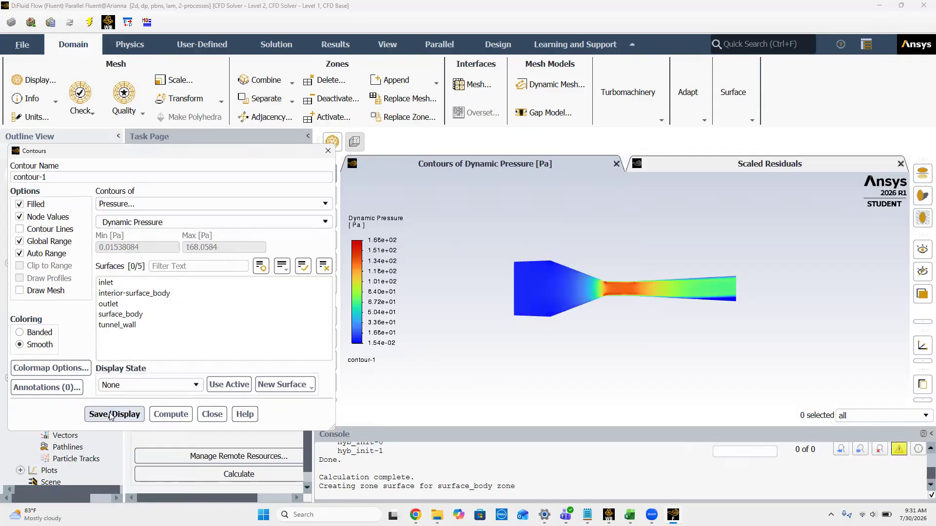
Step: Change contour-1 to Total Pressure, display it, and close the Contours dialog
click(321, 222)
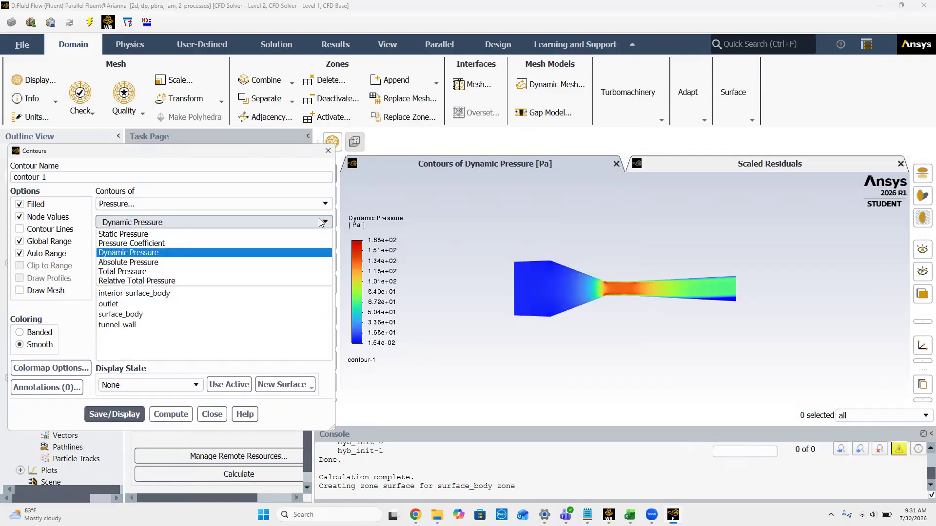
click(184, 272)
click(116, 424)
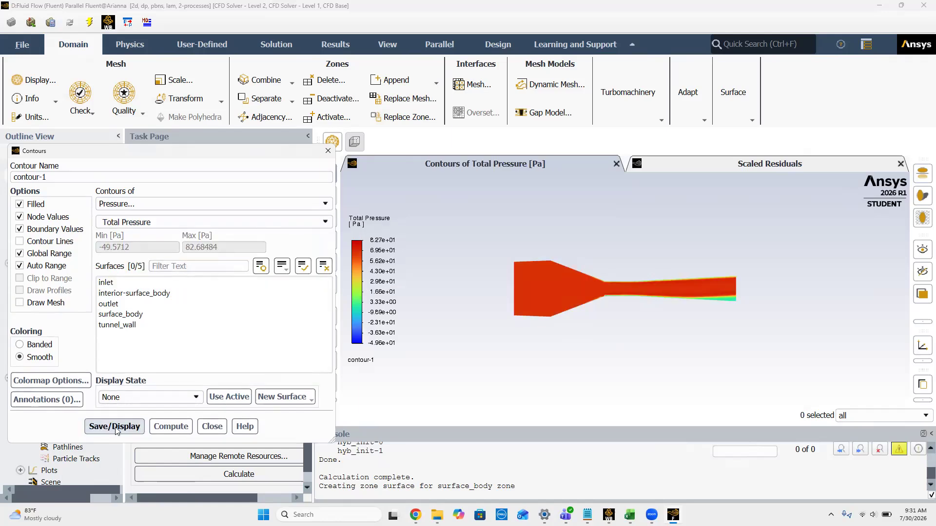
click(328, 152)
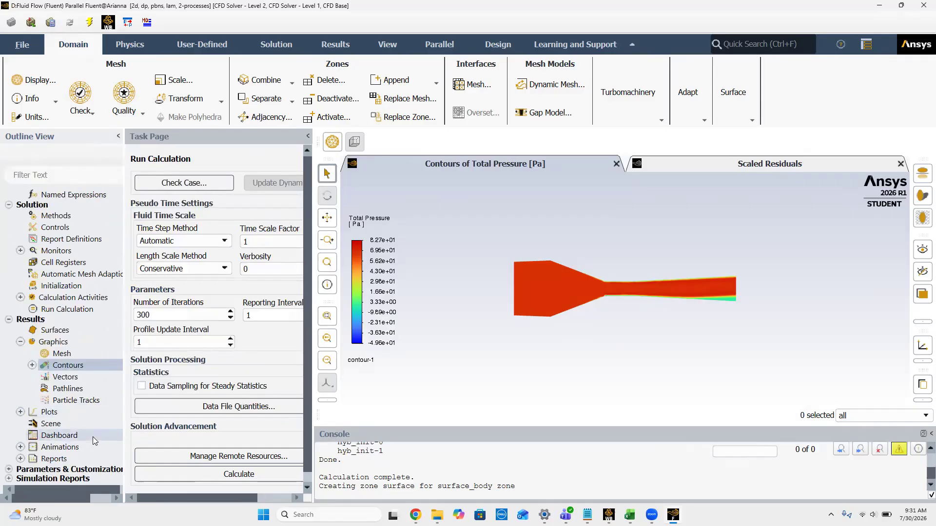
click(21, 412)
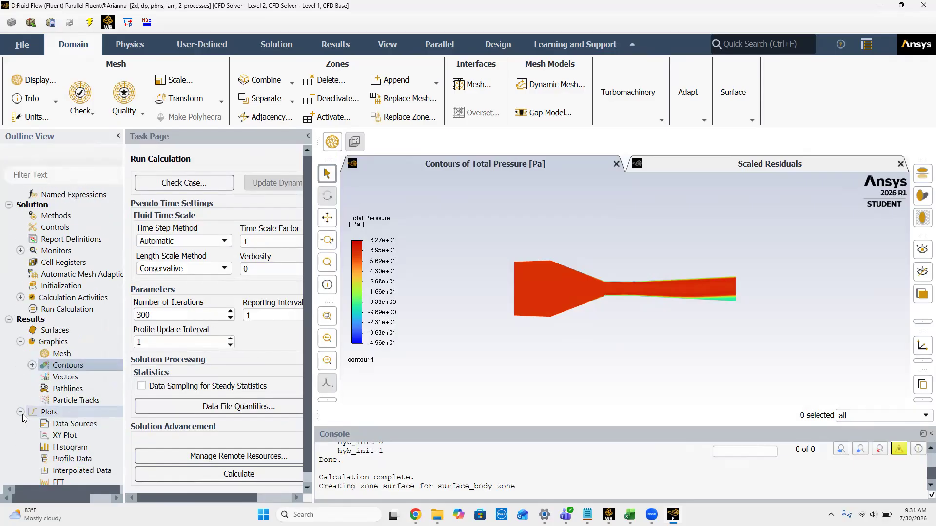
right_click(58, 433)
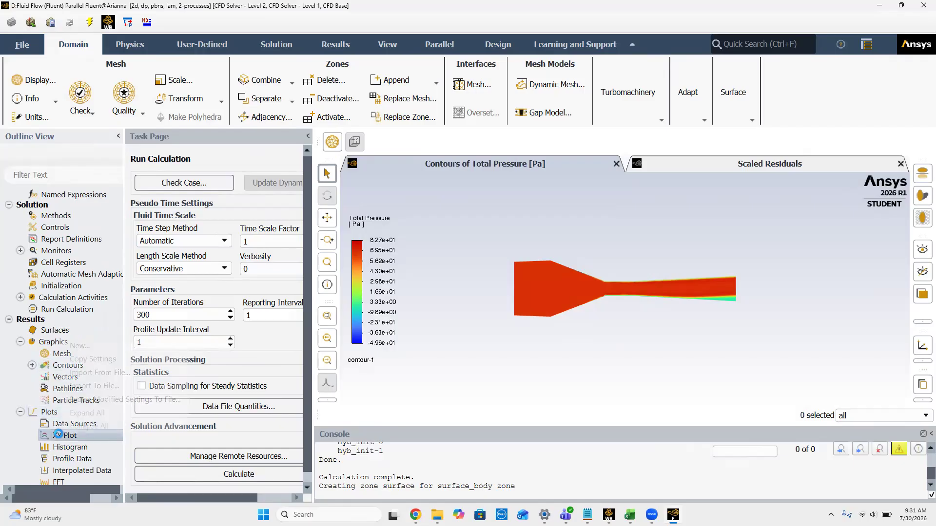
click(92, 347)
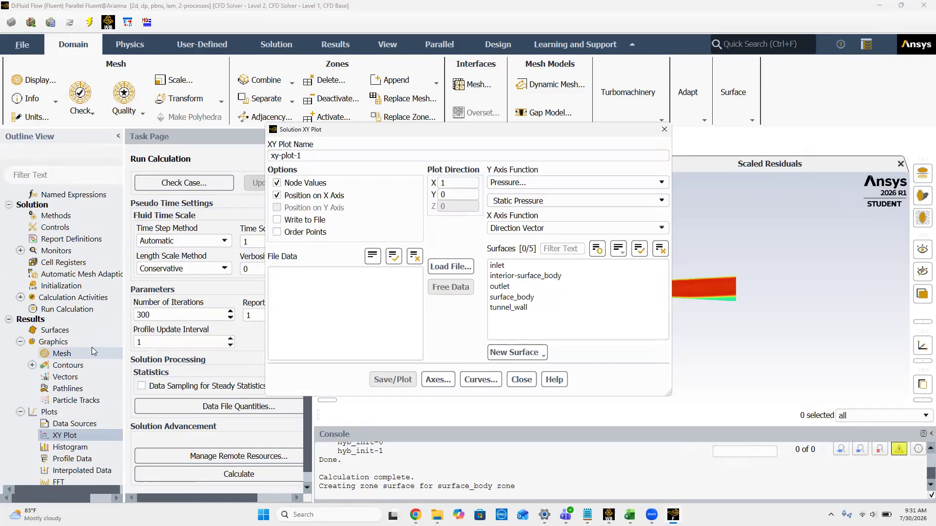
drag(427, 132, 217, 126)
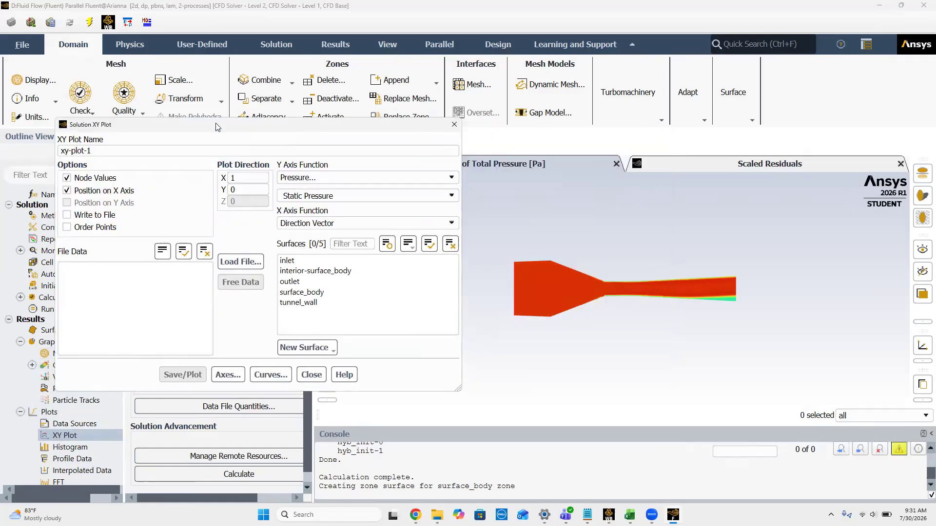
click(441, 177)
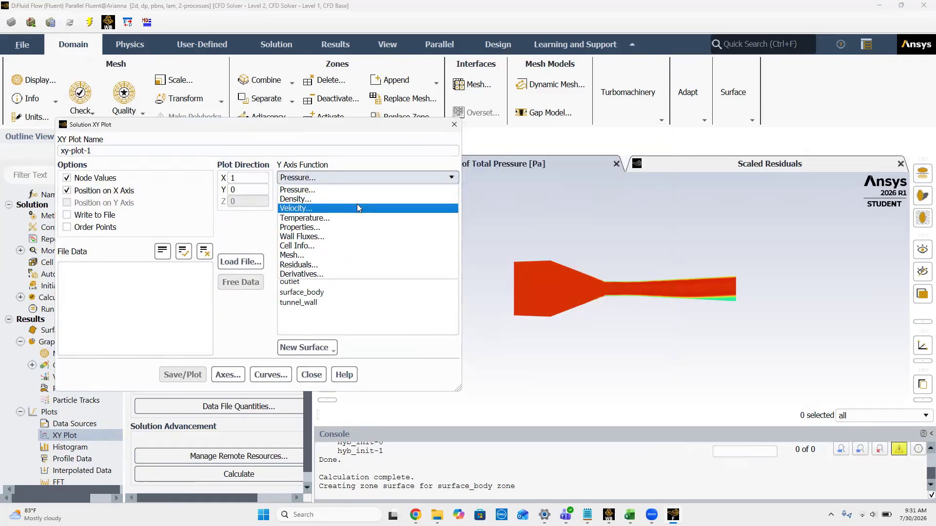
click(358, 206)
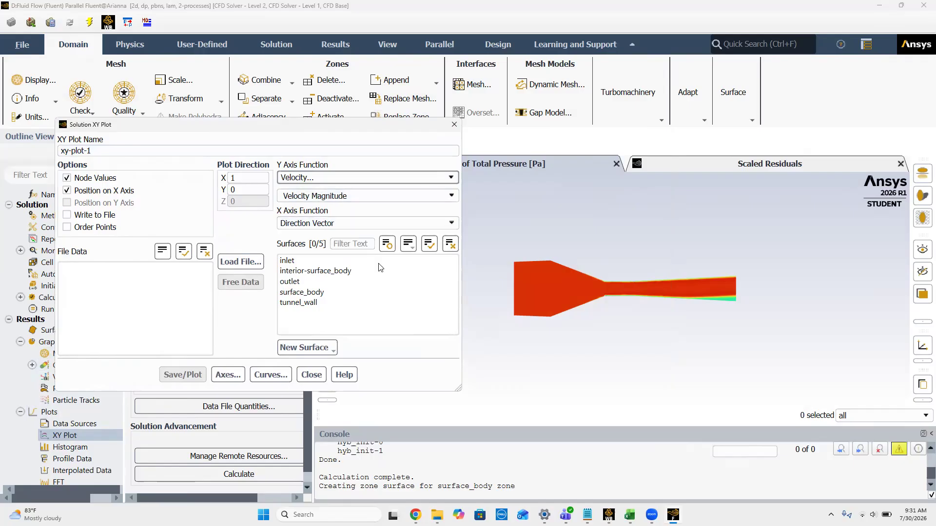
click(453, 124)
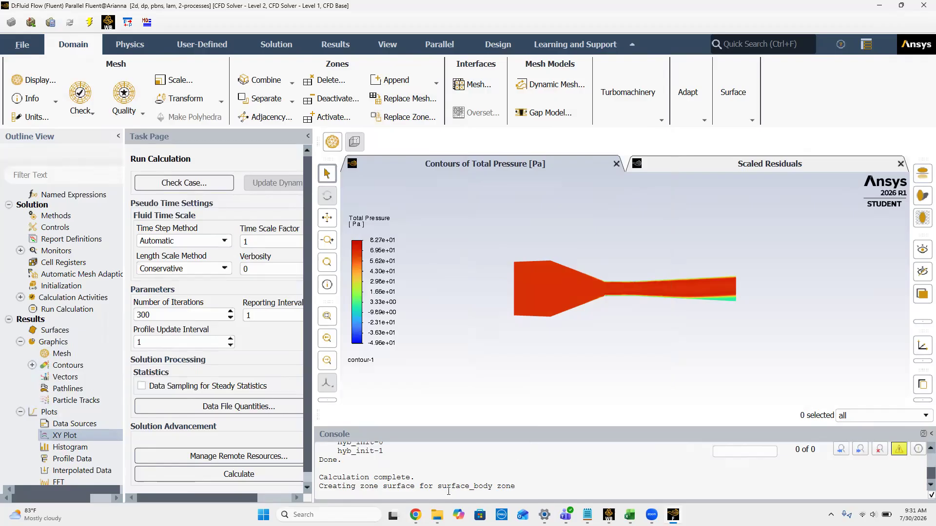
Step: Check the centerline plot requirements on the assignment page in Chrome, and open the Geometry of Fluid Flow (Fluent) system D from Workbench in DesignModeler
click(415, 515)
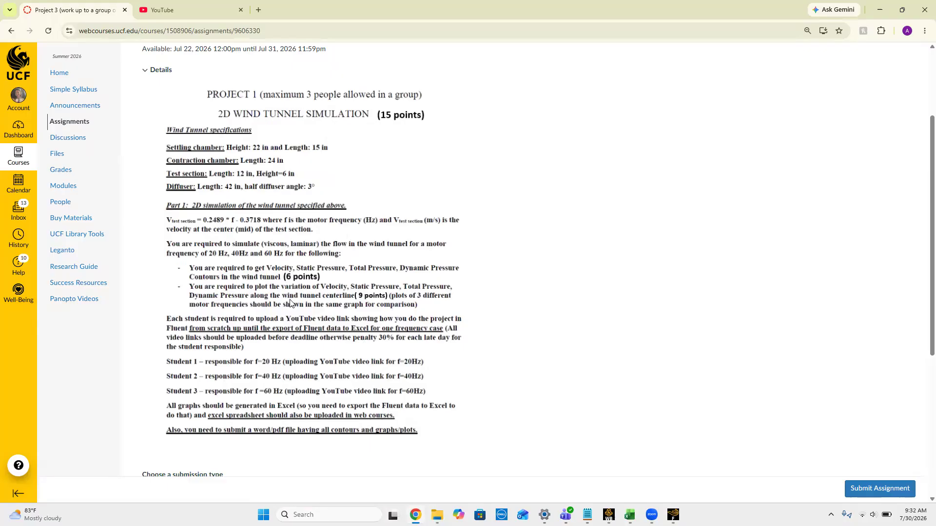
click(886, 13)
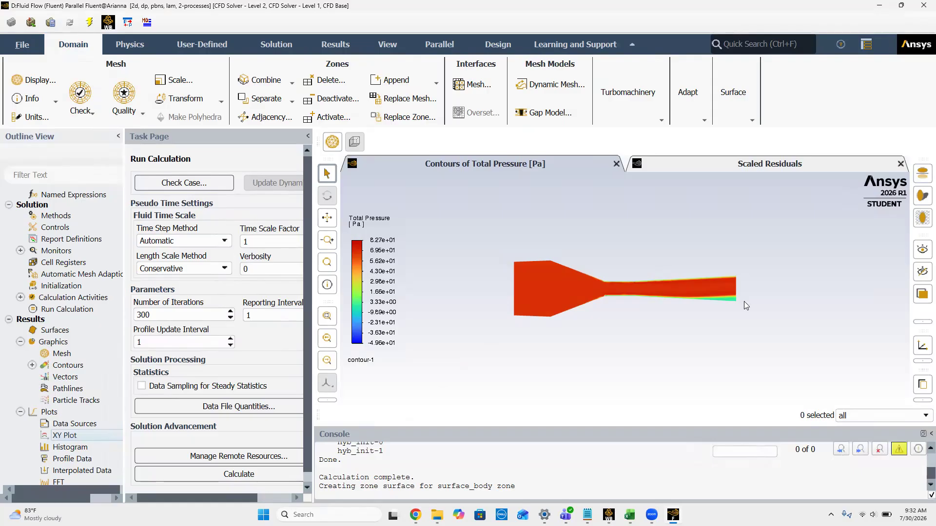
click(879, 6)
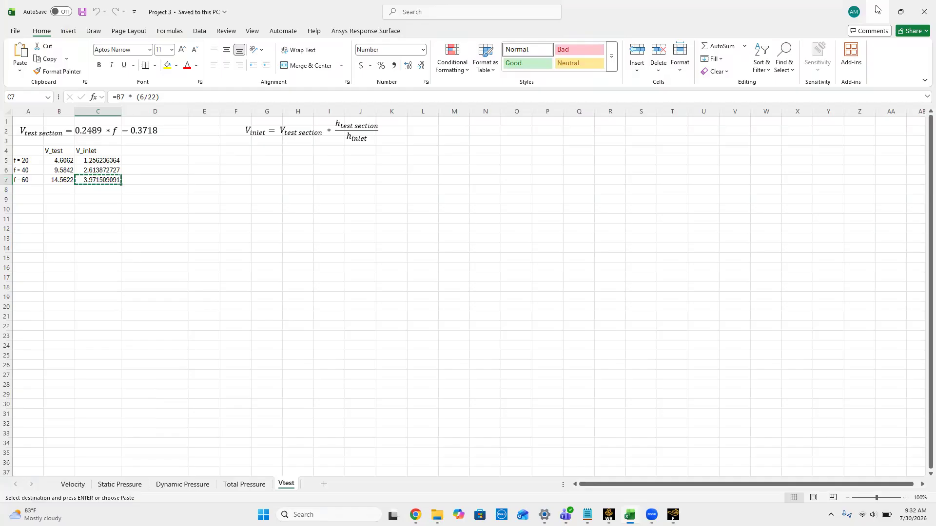
click(609, 513)
click(296, 227)
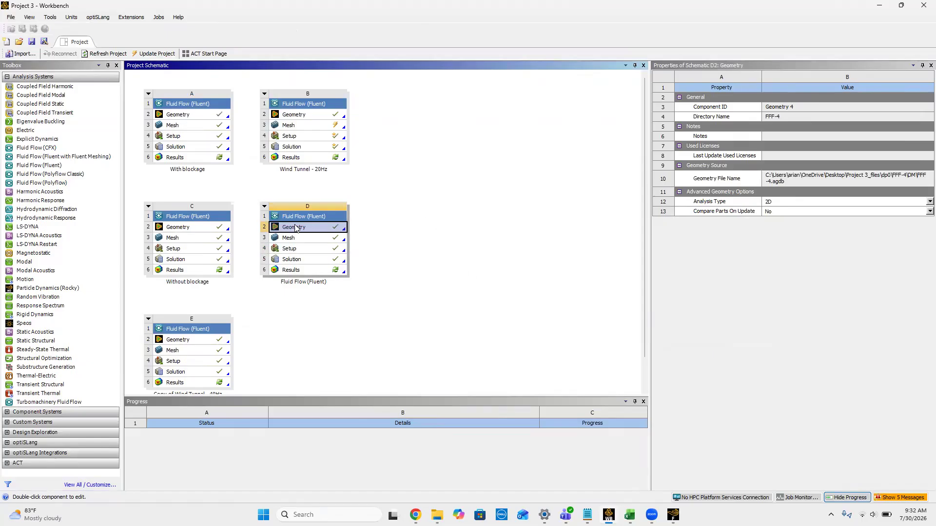
double_click(295, 228)
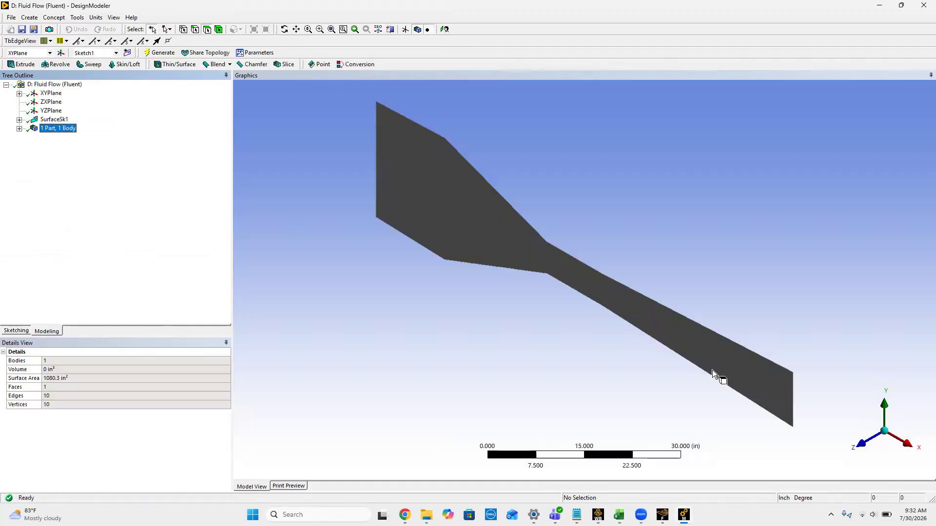
Step: View the tunnel face-on and measure the distance between its inlet and outlet edges with Distance Finder
click(861, 451)
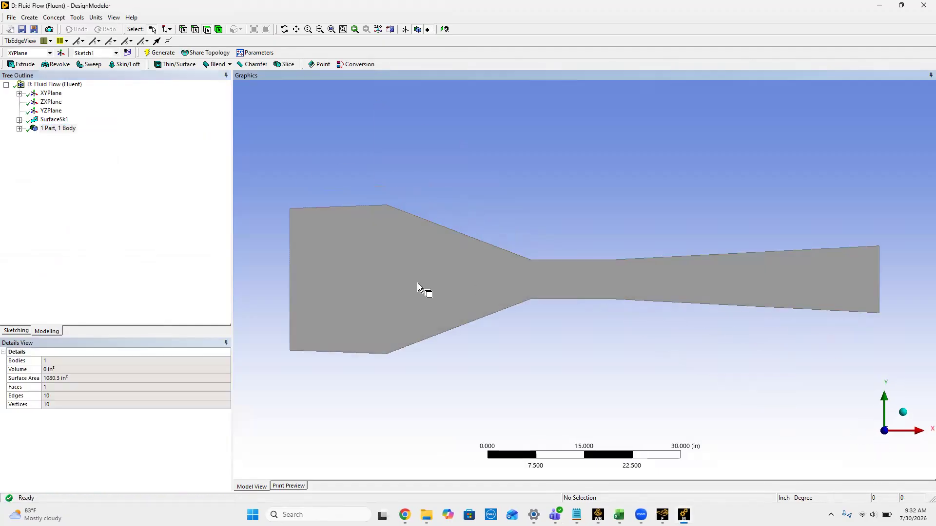
click(77, 18)
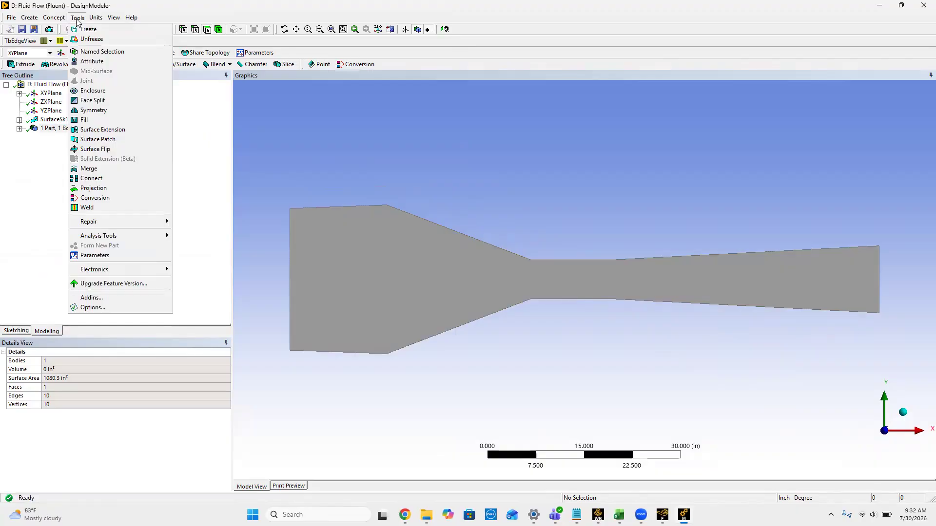
mouse_move(131, 234)
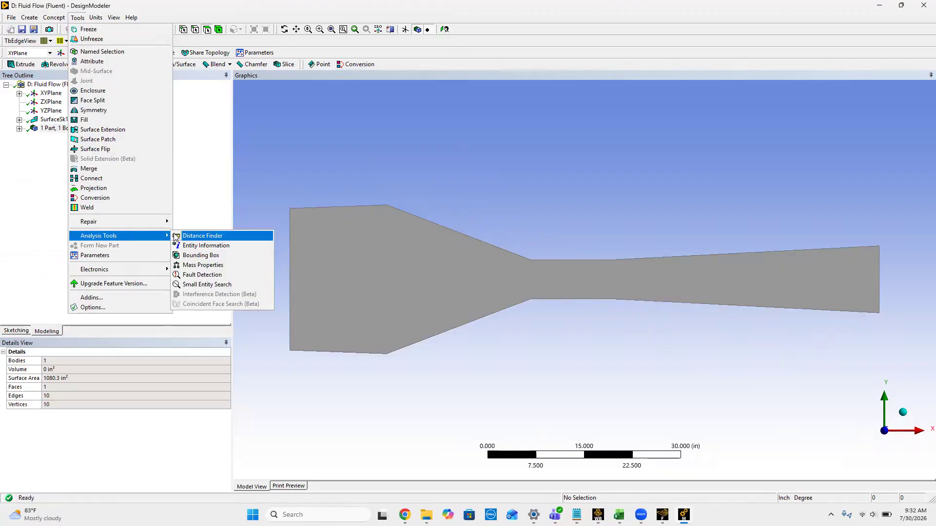
click(195, 236)
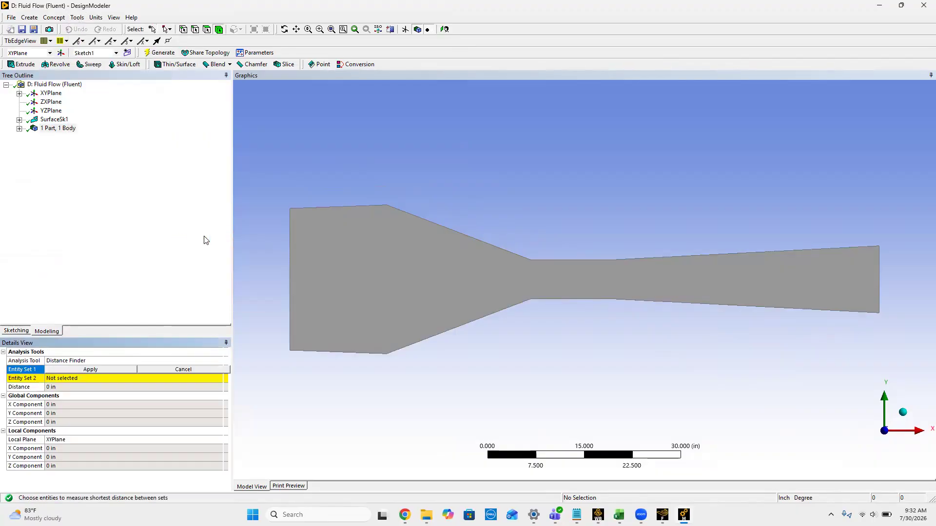
click(291, 264)
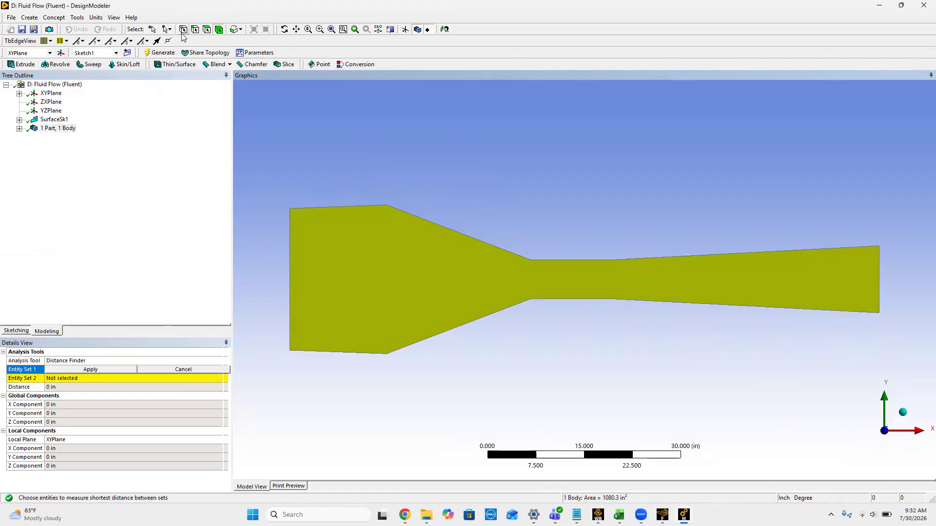
click(290, 256)
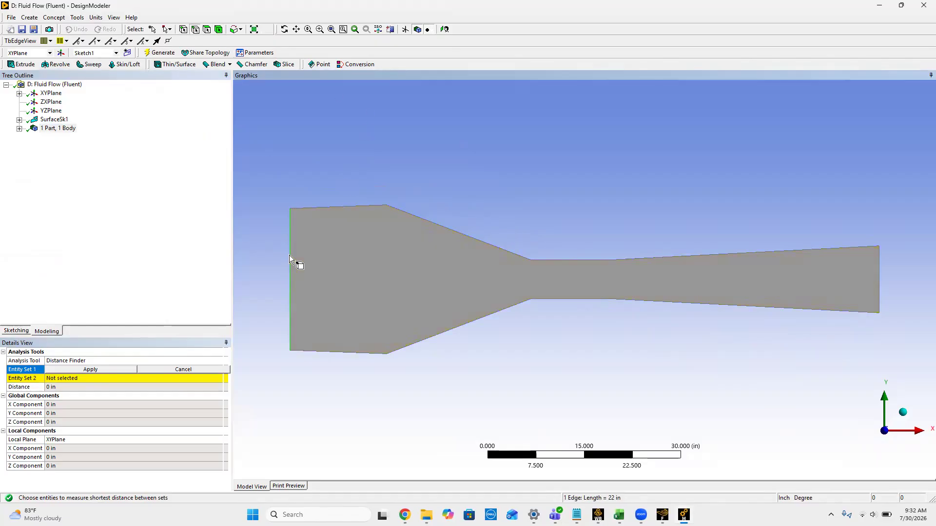
click(90, 369)
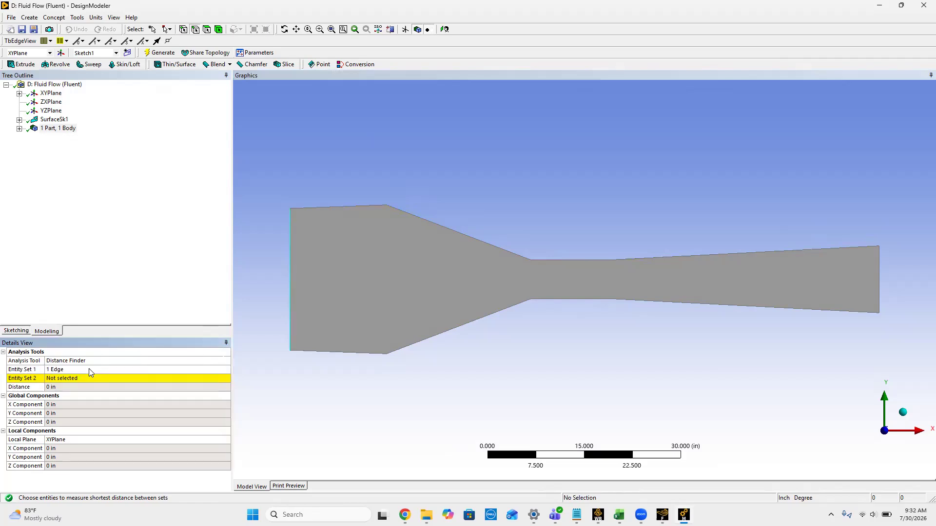
click(880, 276)
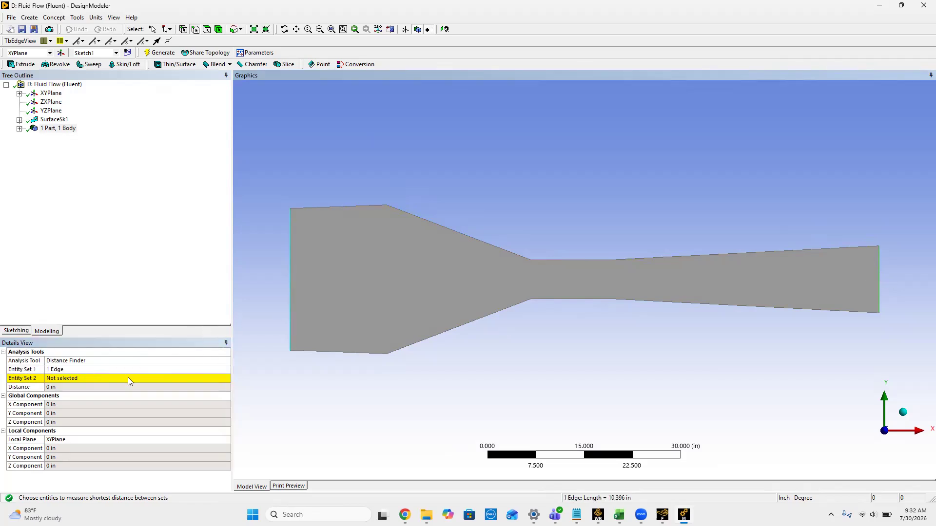
click(83, 377)
click(85, 378)
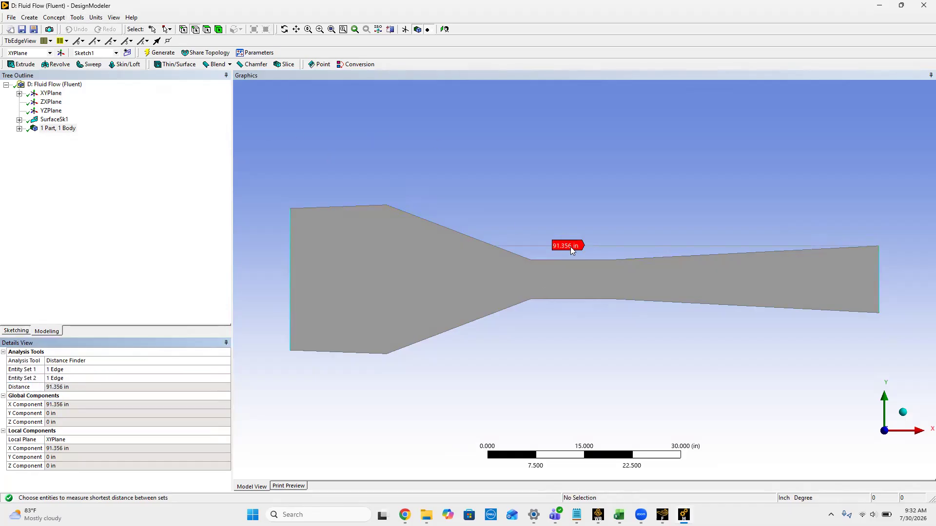
Step: Switch the geometry units to meters and measure the distance between the inlet and outlet edges again with Distance Finder
click(97, 19)
click(105, 30)
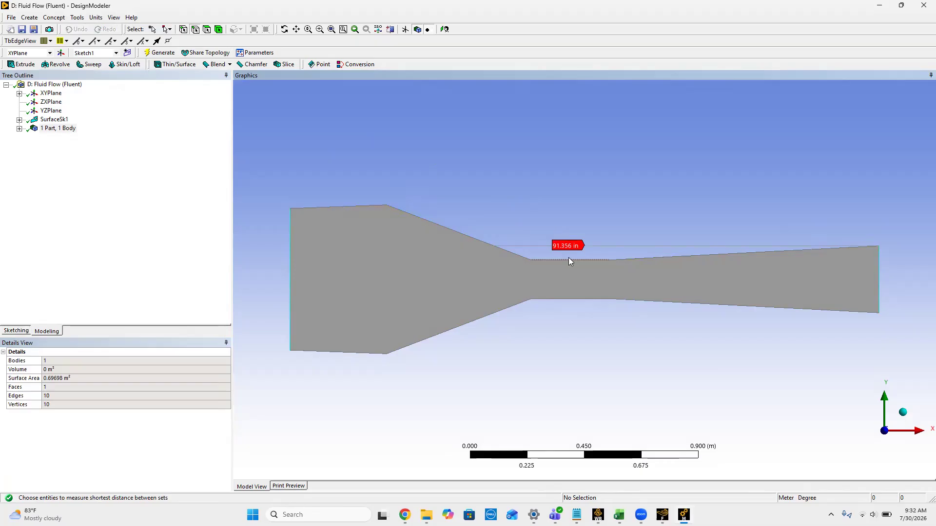
click(77, 18)
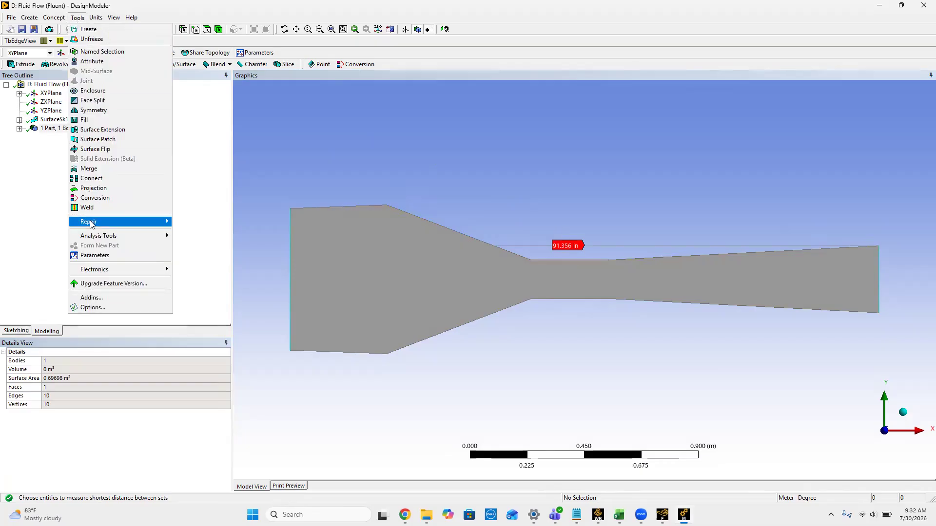
mouse_move(98, 237)
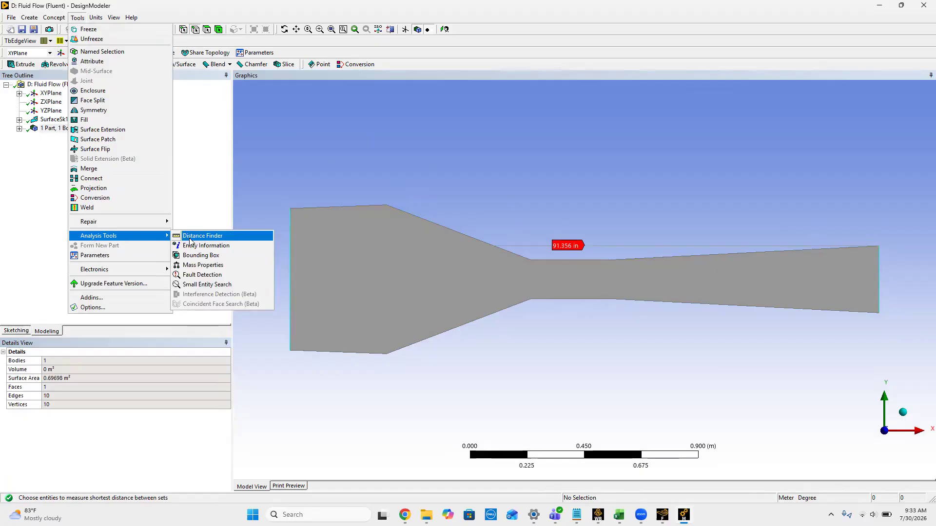
click(189, 237)
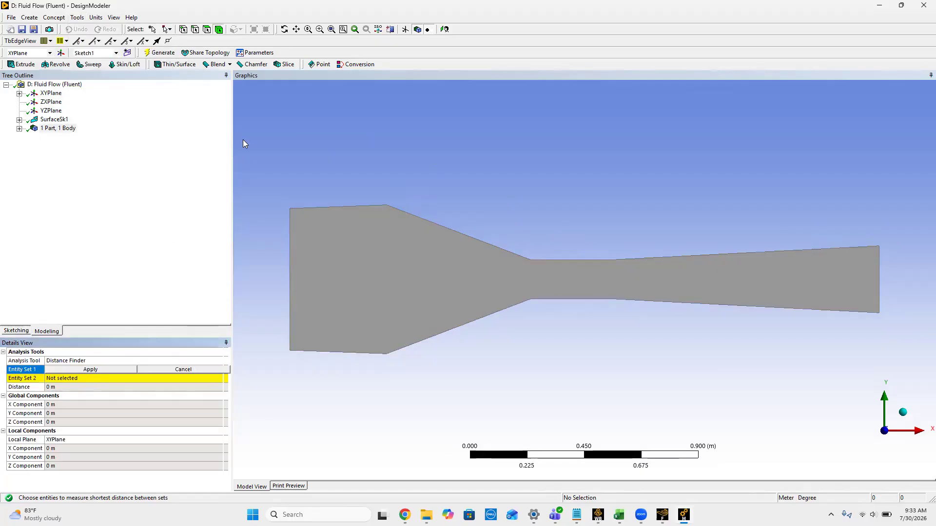
click(290, 256)
click(78, 372)
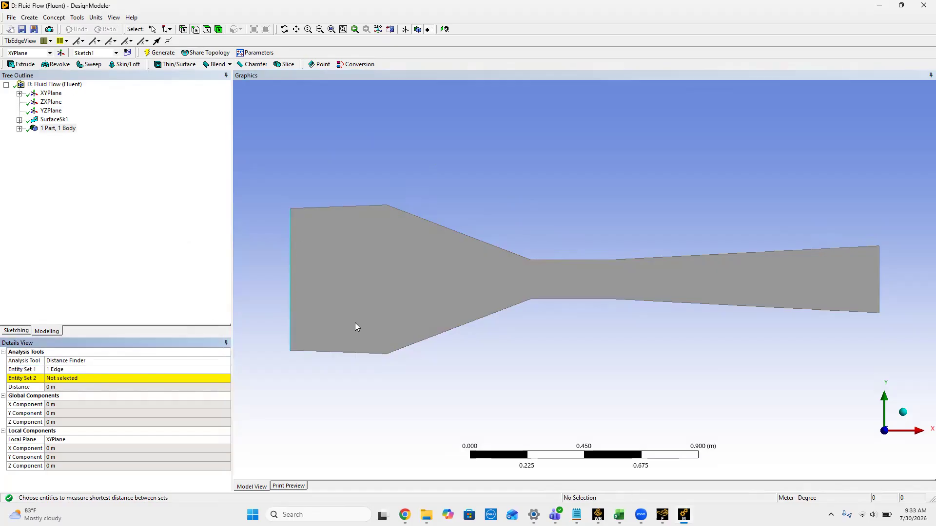
click(878, 293)
click(63, 381)
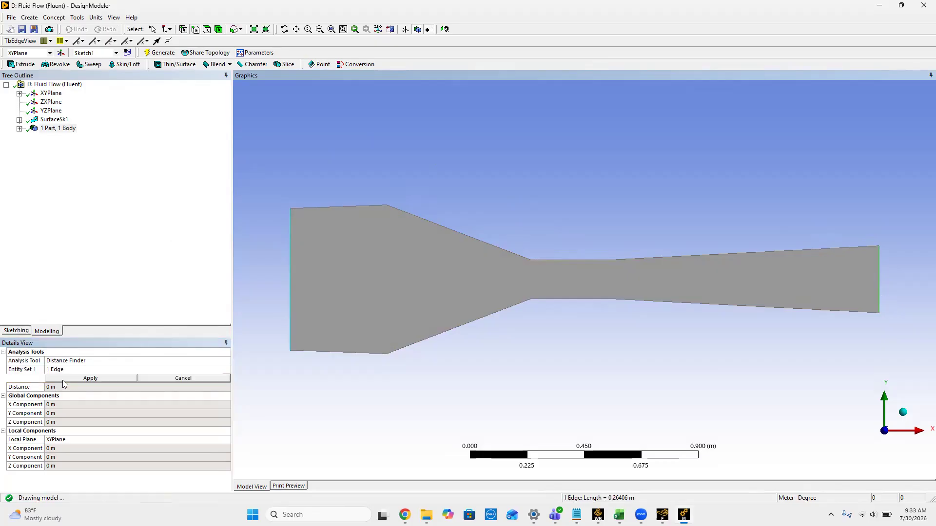
click(72, 380)
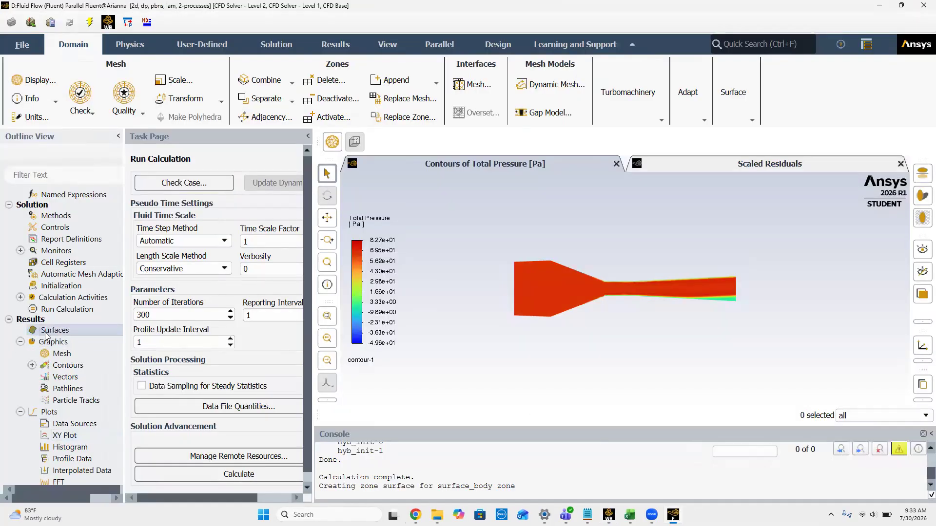
Step: In Fluent, create a line surface from x0 = 0, y0 = 0 to x1 = 2.3204 m, y1 = 0, and list it under Surfaces
right_click(43, 334)
mouse_move(81, 344)
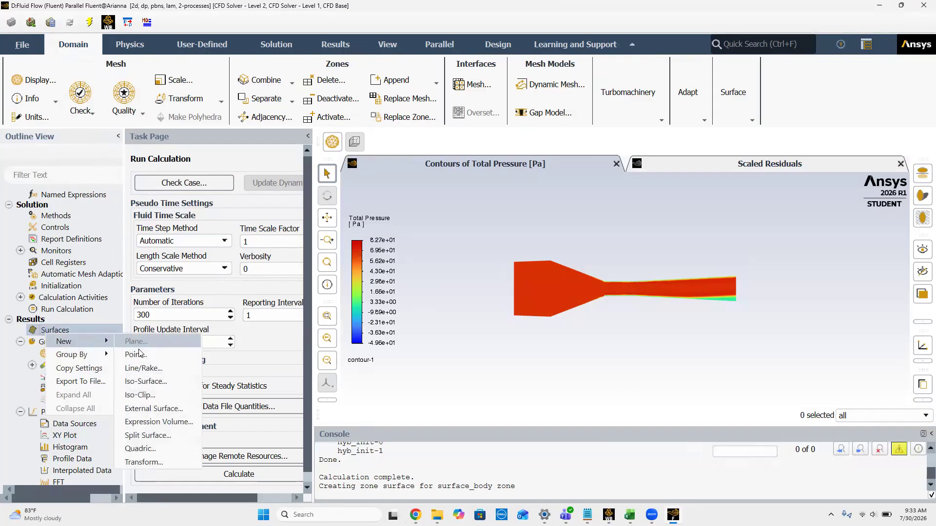
click(142, 368)
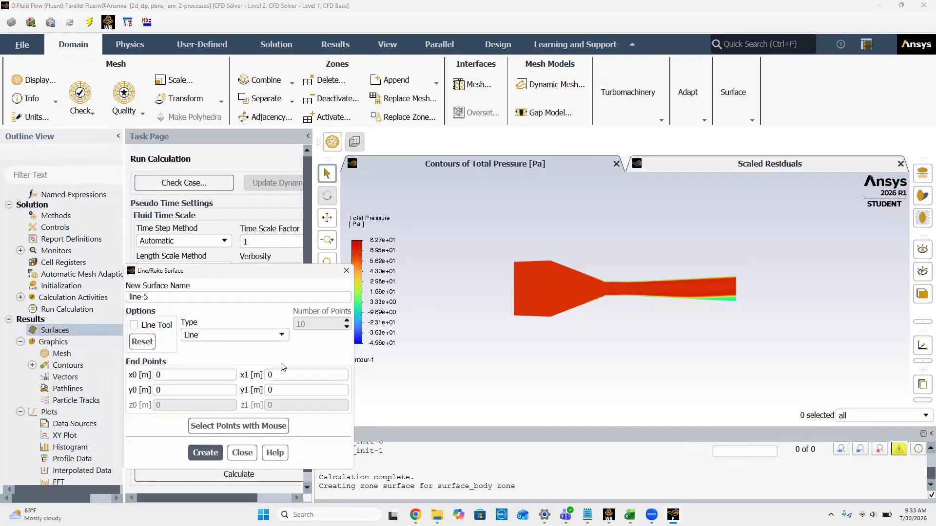
key(BackSpace)
text(2.3204)
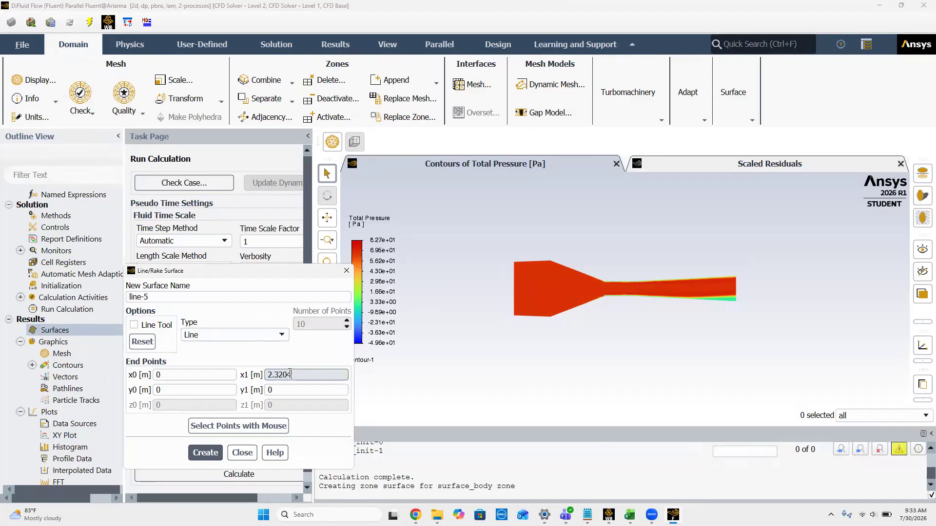
click(204, 454)
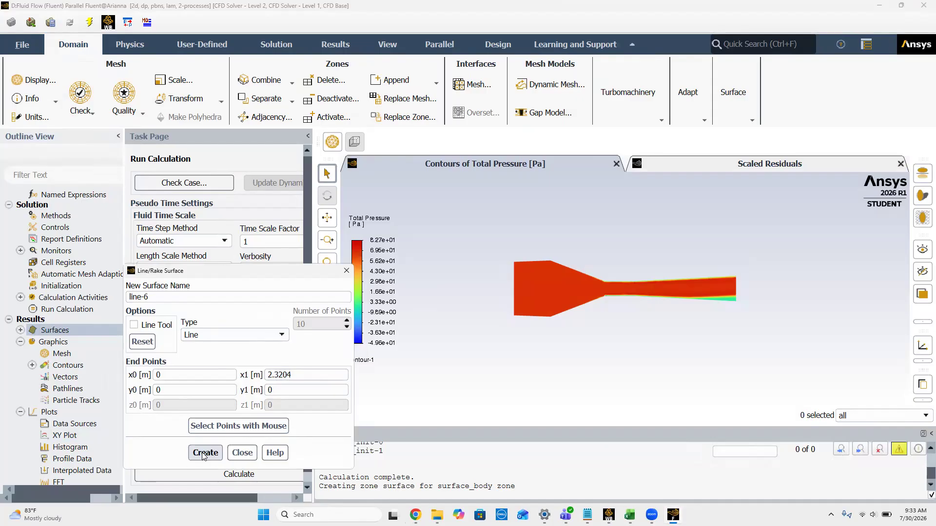
click(347, 271)
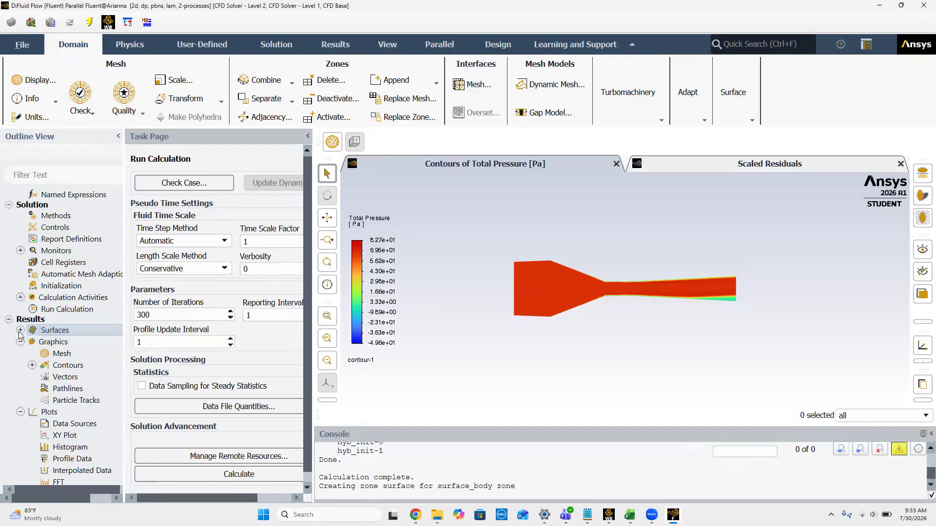
click(20, 330)
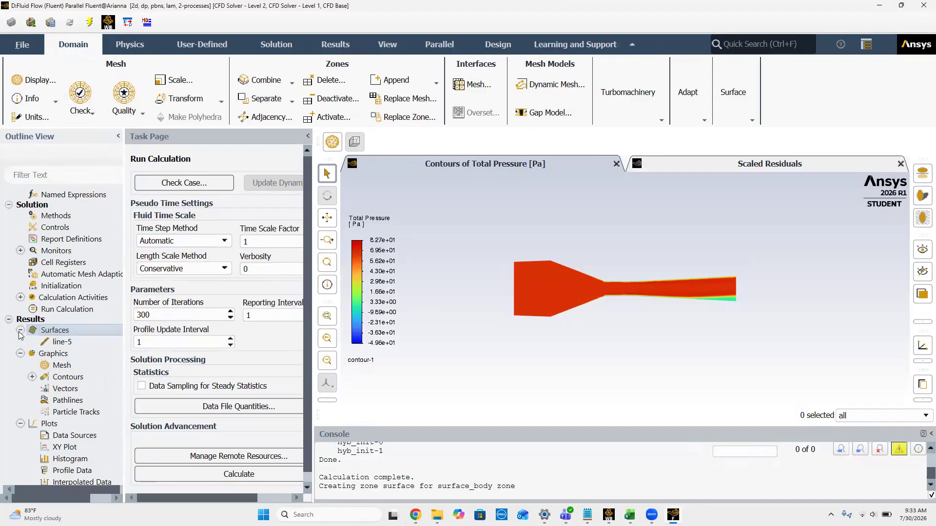
right_click(74, 443)
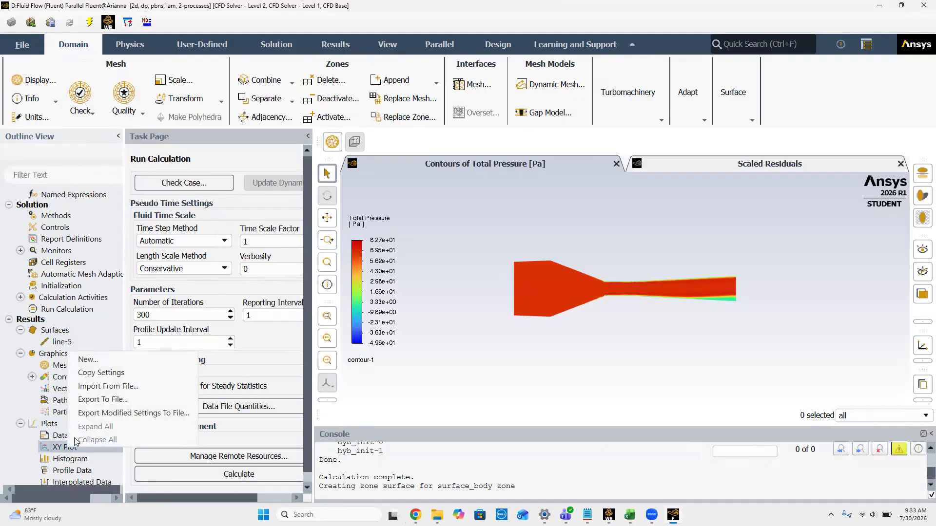
click(114, 359)
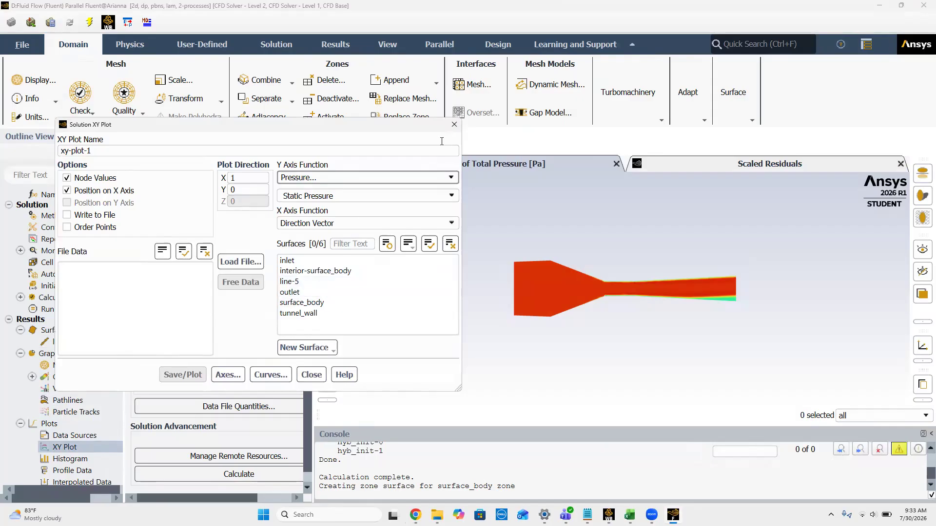
click(455, 124)
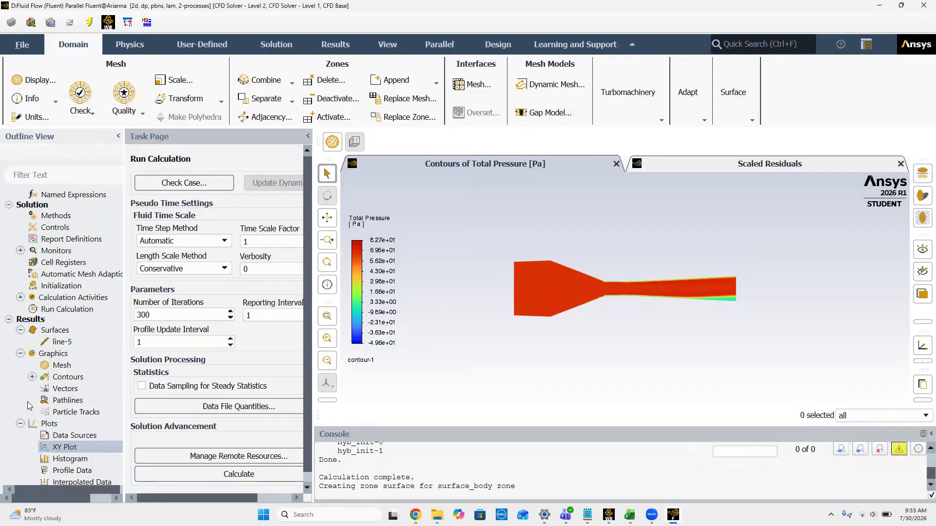
Step: Rename the line-5 surface to center-line and save it
right_click(62, 343)
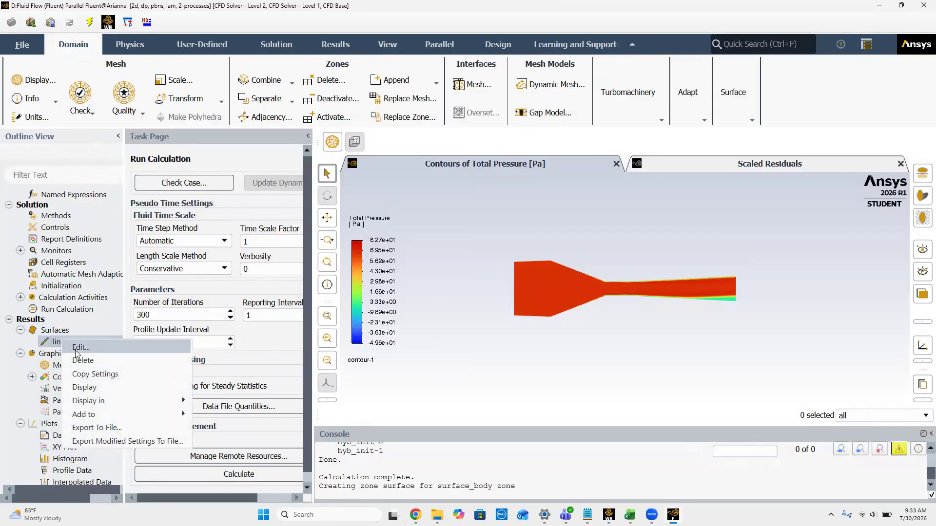
click(104, 348)
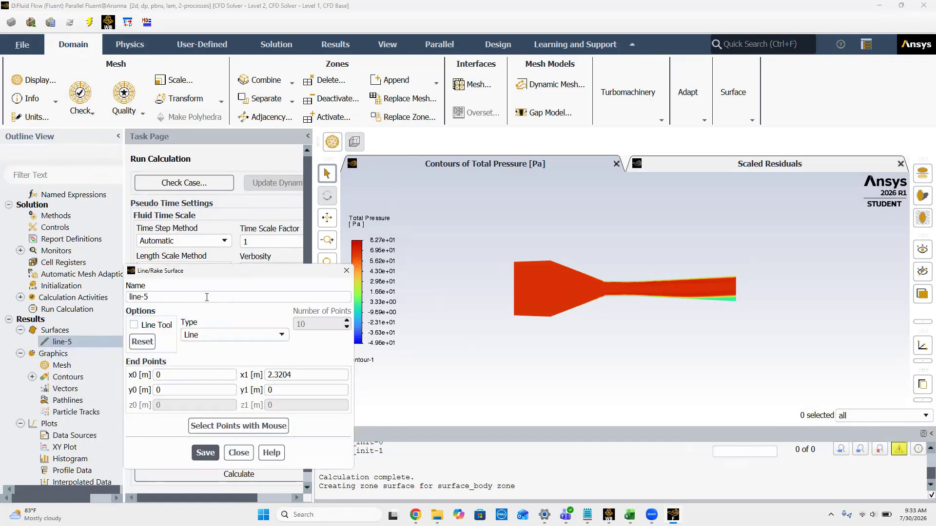
click(186, 297)
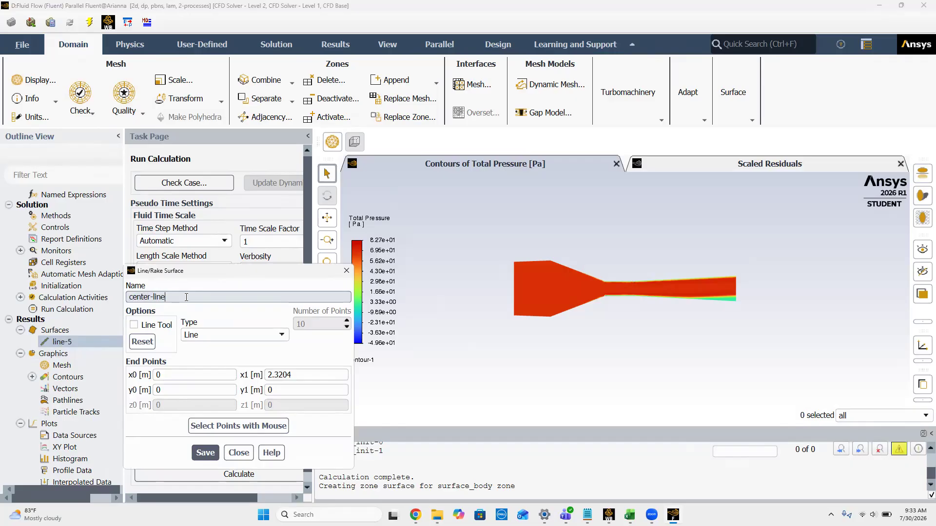
click(211, 452)
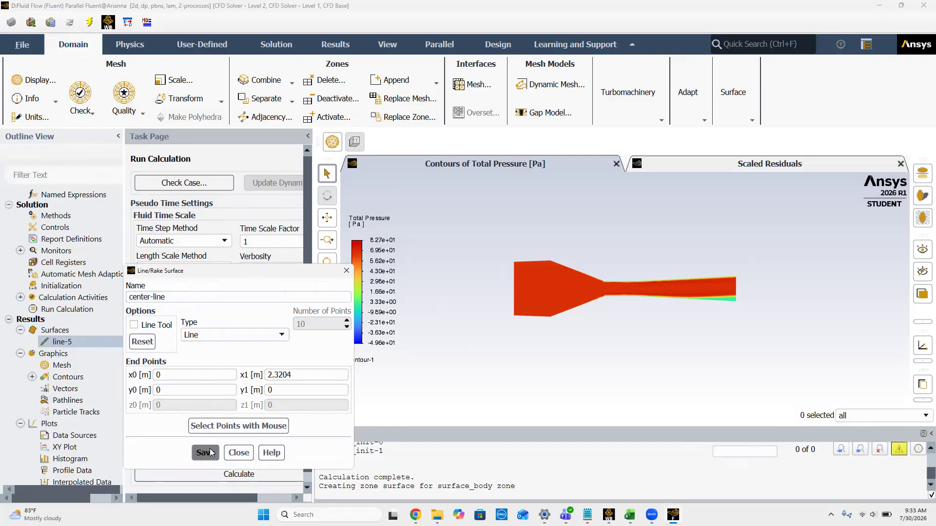
click(347, 272)
Step: Create an XY plot of Velocity Magnitude along the center-line surface and display it
right_click(68, 446)
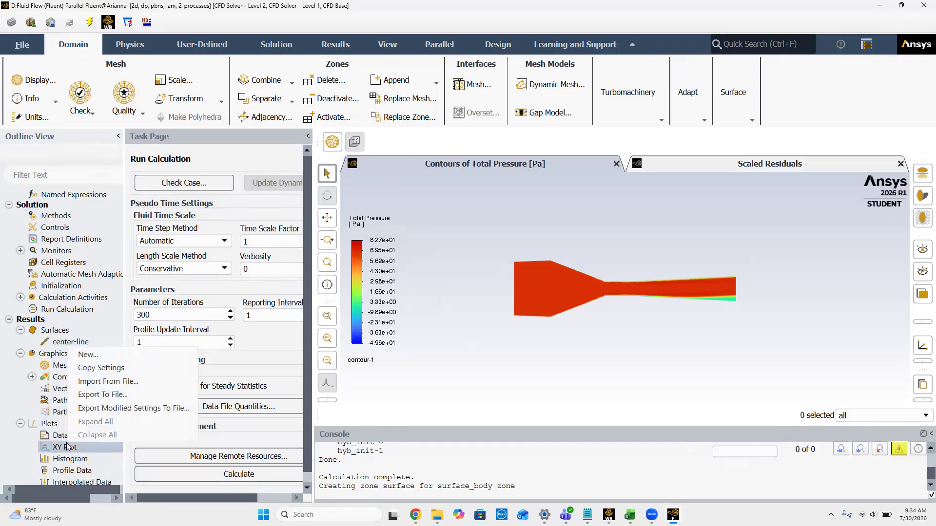
click(88, 354)
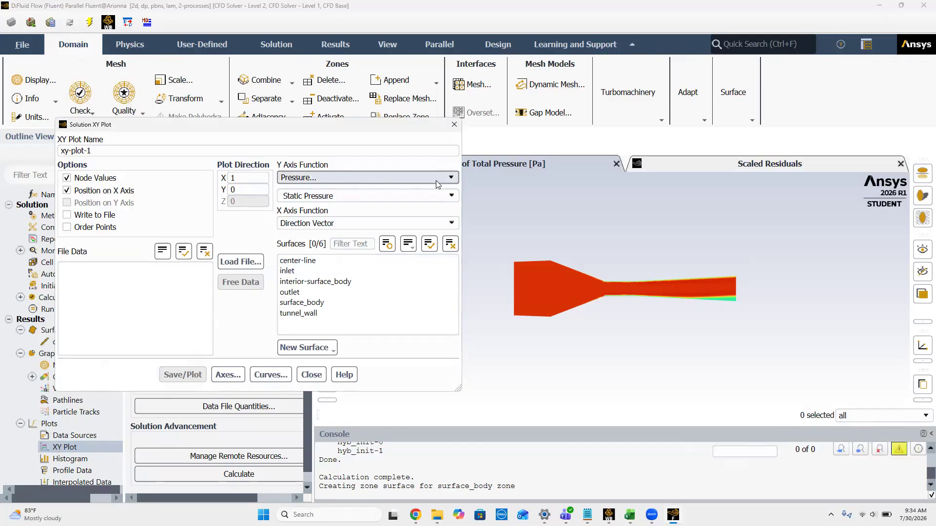
click(451, 178)
click(344, 210)
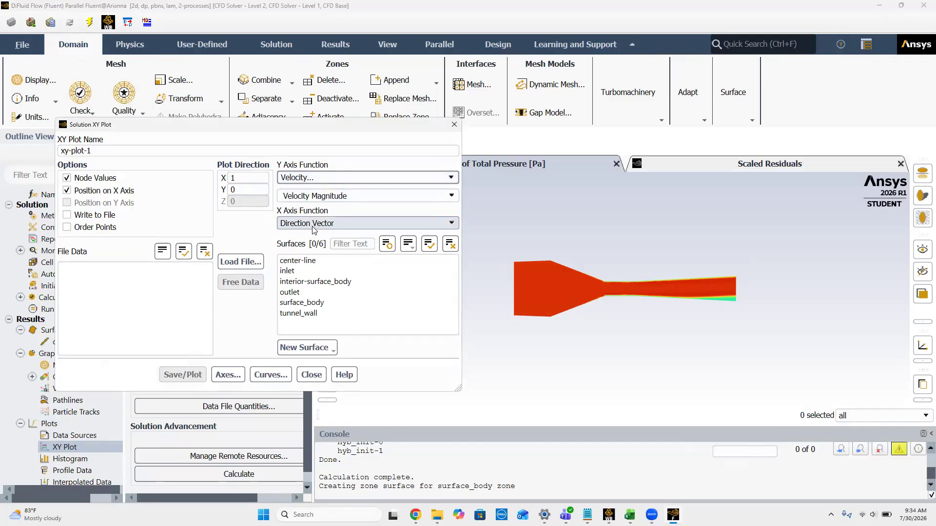
click(298, 261)
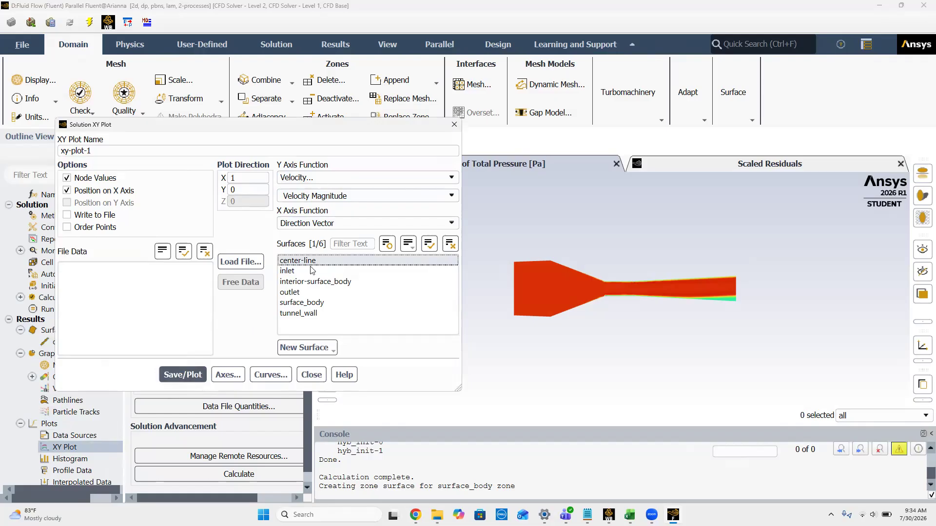
click(172, 375)
click(172, 375)
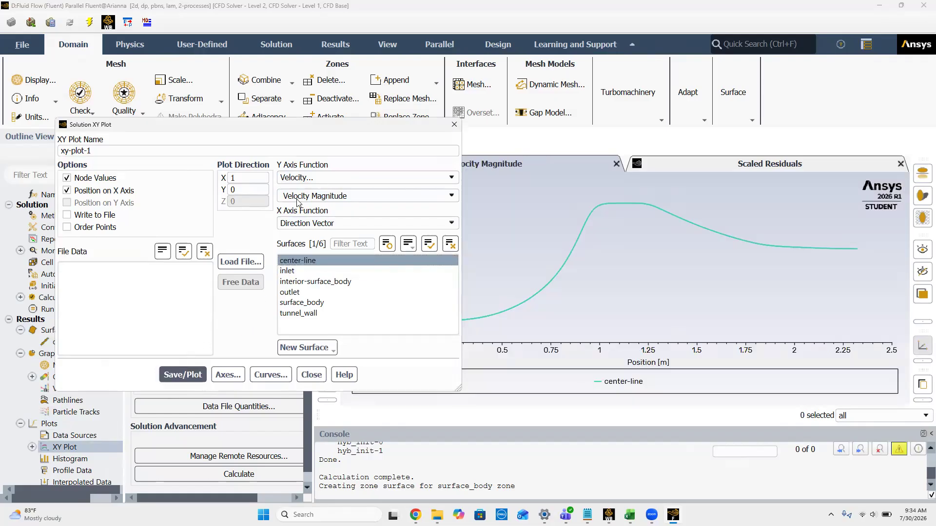
Step: Change the Y axis function of xy-plot-1 to Static Pressure and plot it along the center-line
drag(286, 134, 271, 143)
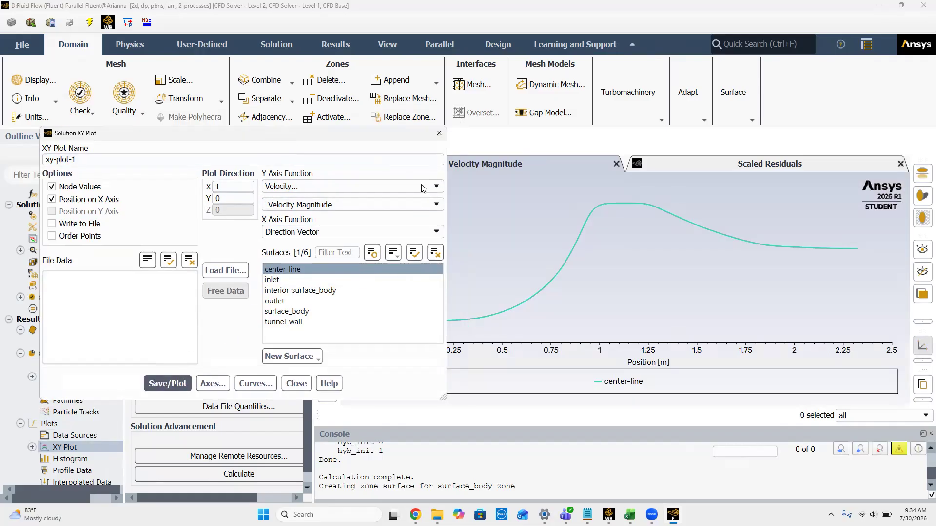
click(326, 186)
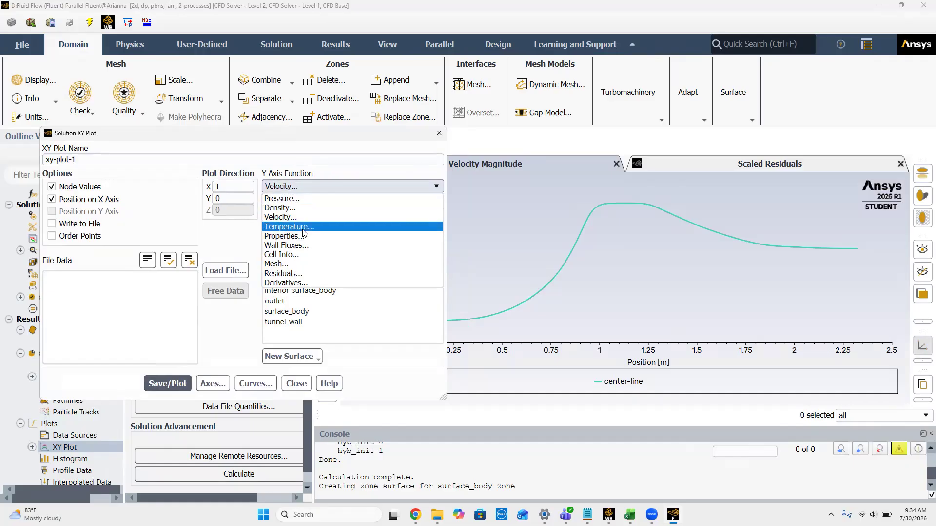
click(310, 199)
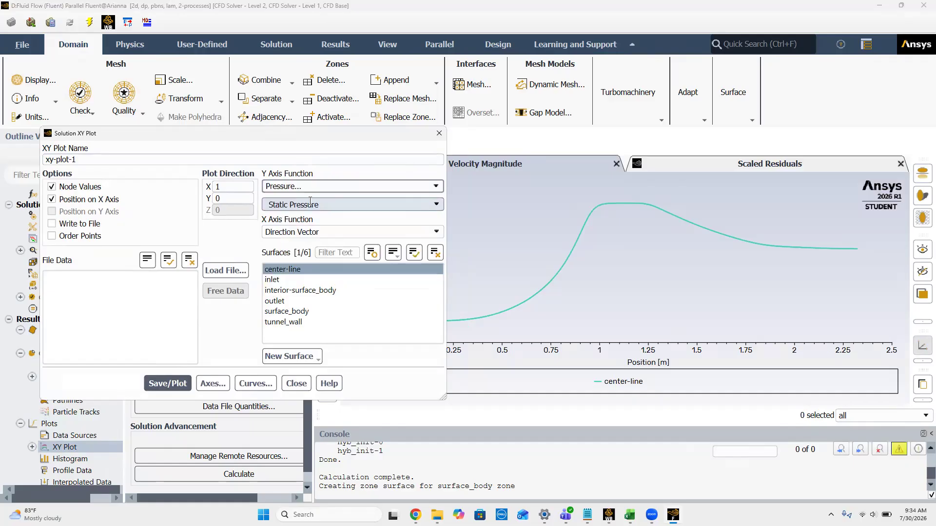
click(161, 382)
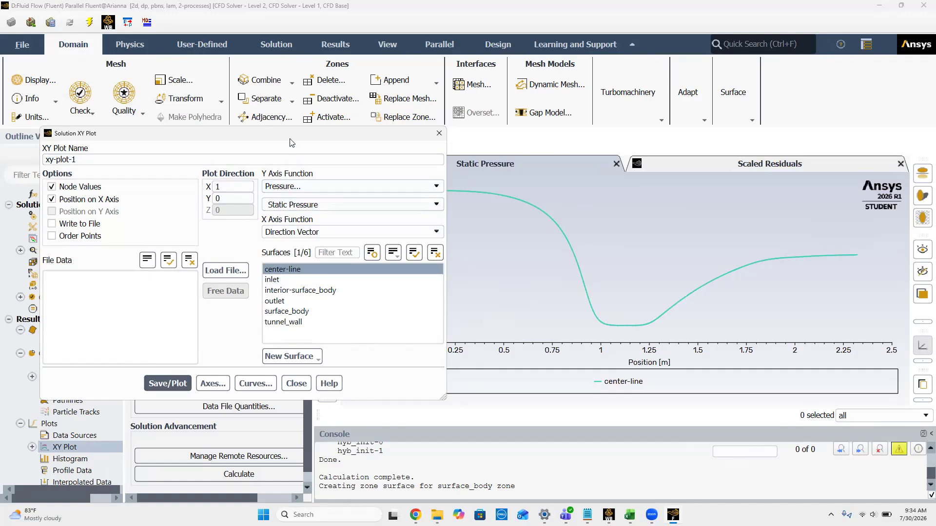
Step: Change the Y axis function of xy-plot-1 to Dynamic Pressure and plot it along the center-line
drag(291, 143, 240, 139)
click(385, 201)
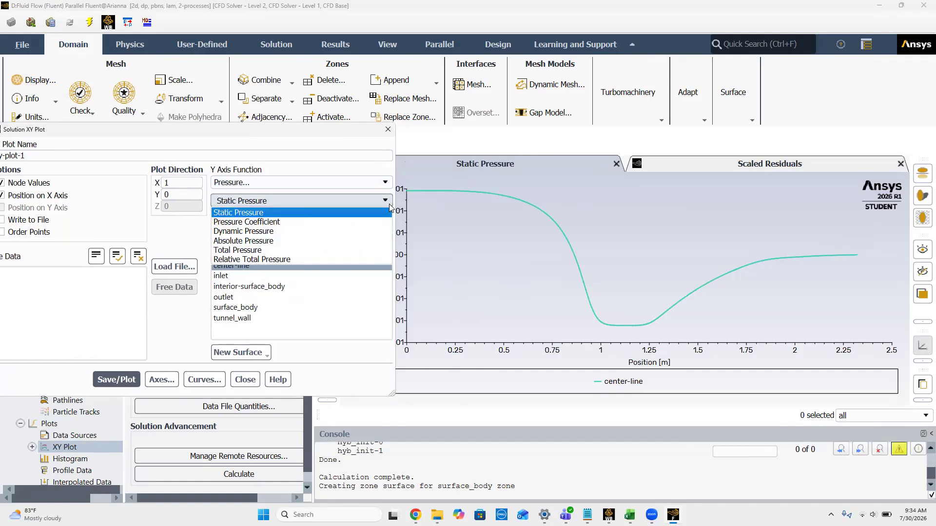
click(288, 231)
click(116, 380)
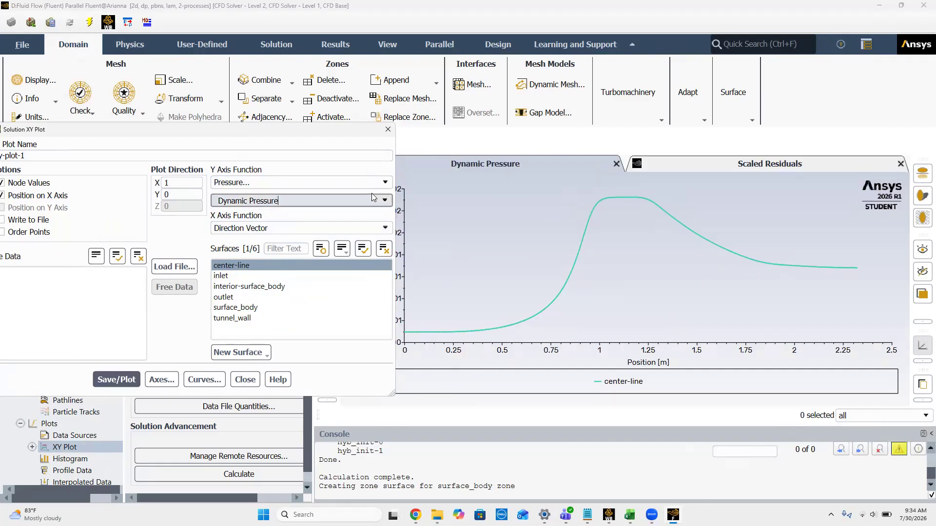
Step: Change the Y axis function of xy-plot-1 to Total Pressure and plot it along the center-line
click(385, 200)
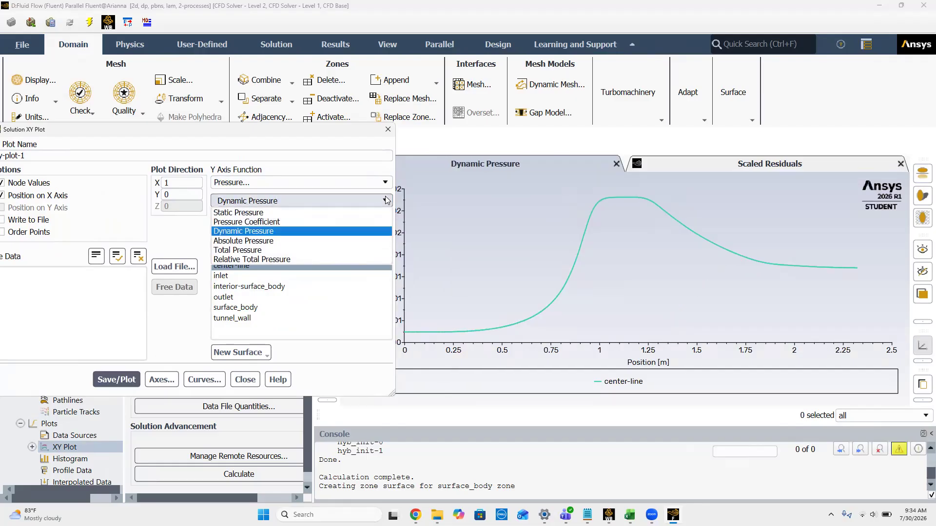
click(269, 250)
click(117, 380)
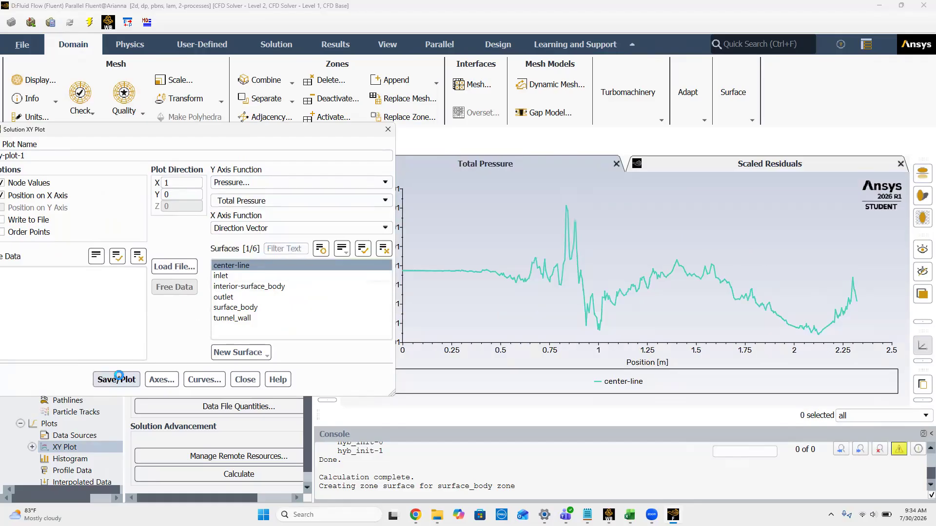
Step: Enable Write to File for the center-line Total Pressure data in xy-plot-1 and start writing the file
drag(218, 131, 403, 120)
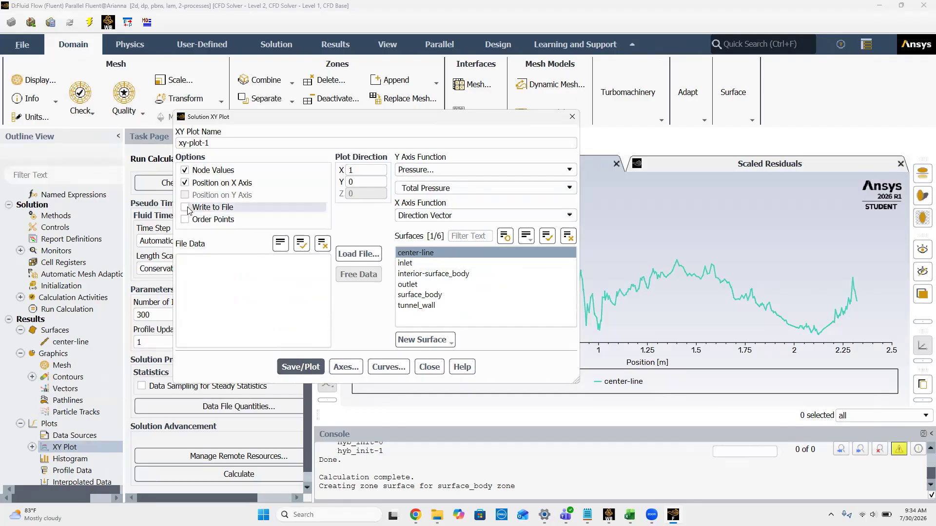
click(185, 208)
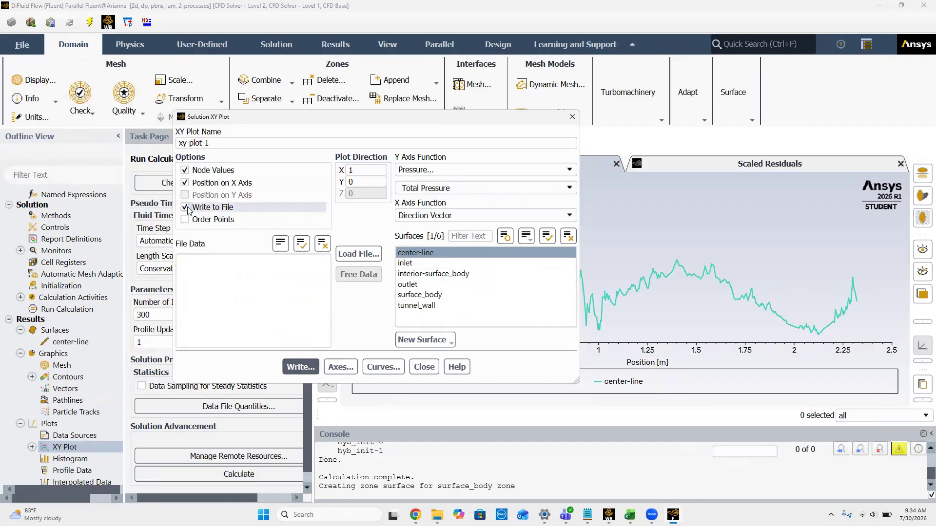
click(308, 369)
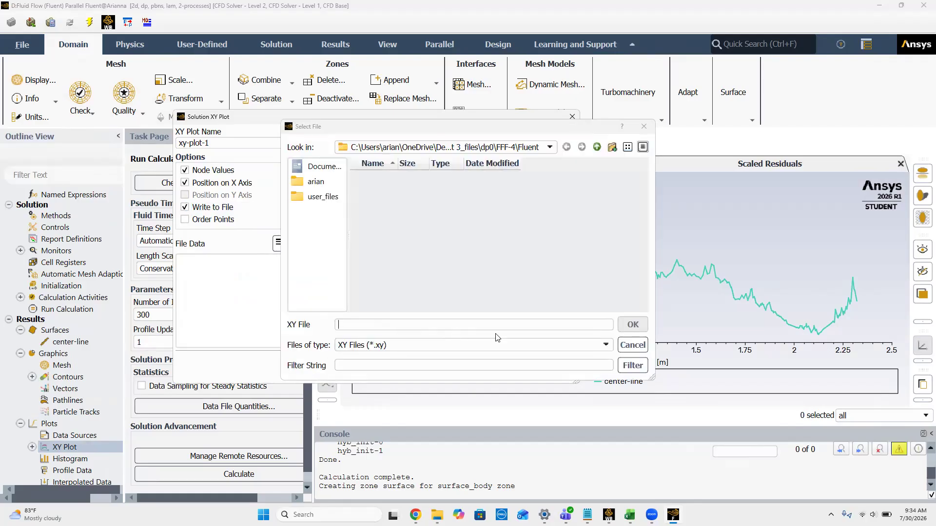
Step: Browse to Desktop\Project 3_files with all file types listed, examine the existing CSV and contour files, and cancel the file selection
click(608, 347)
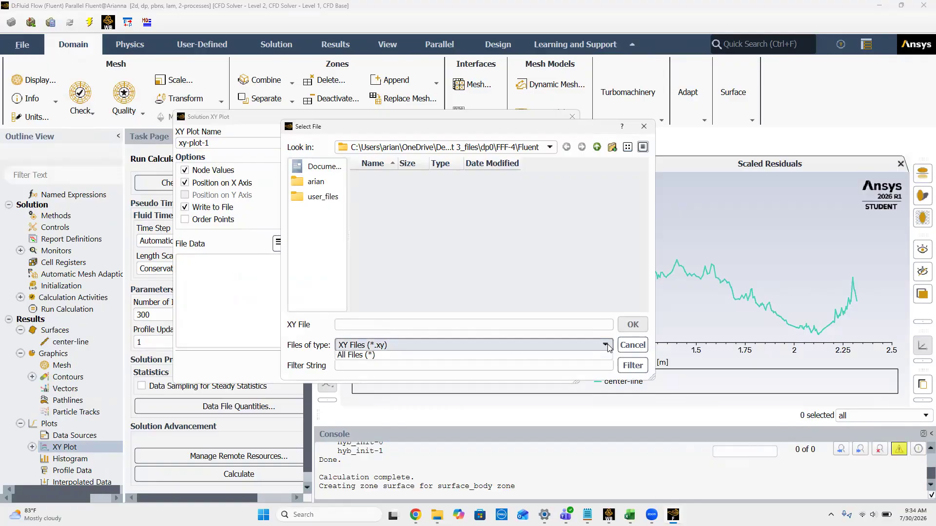
click(507, 369)
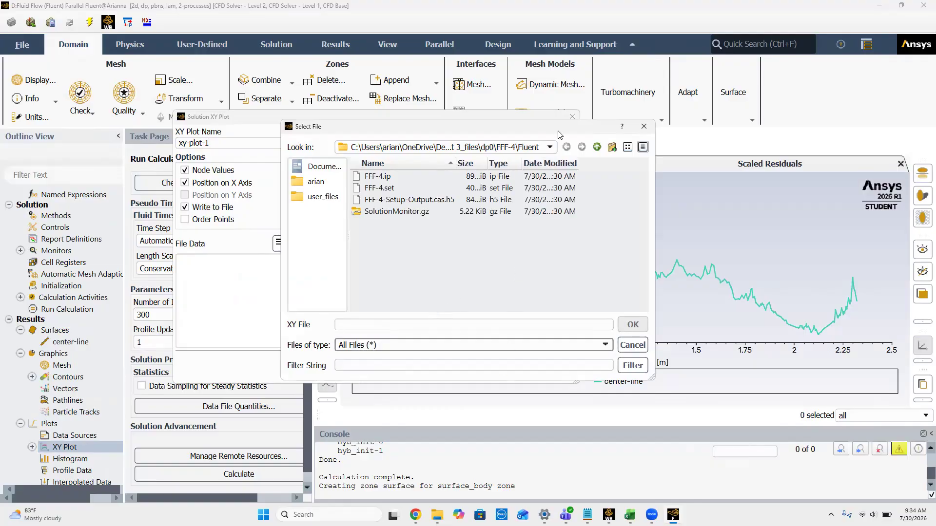
click(550, 147)
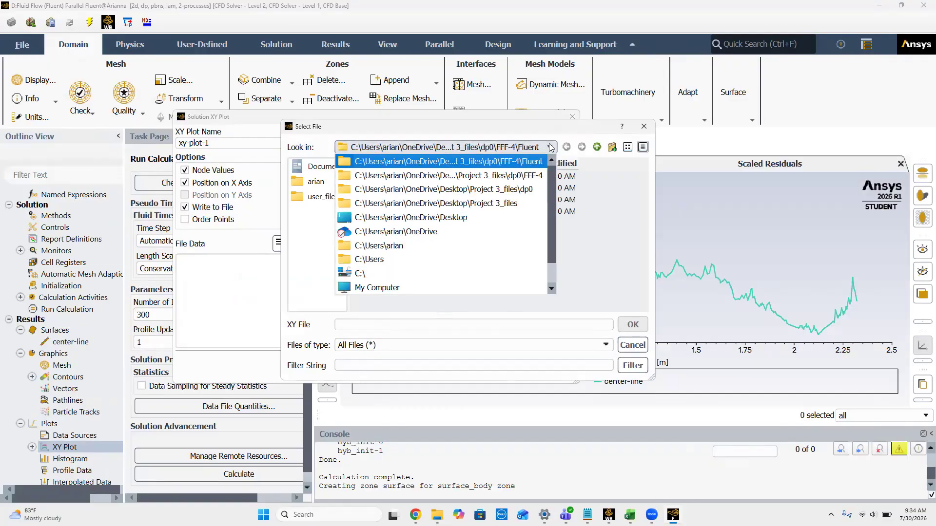
click(495, 202)
scroll(469, 258, down, 3)
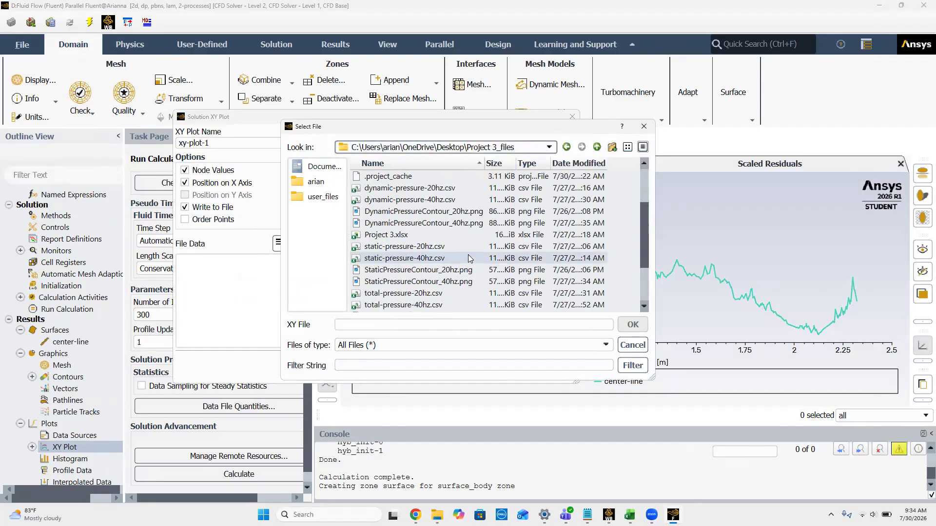
scroll(470, 258, up, 1)
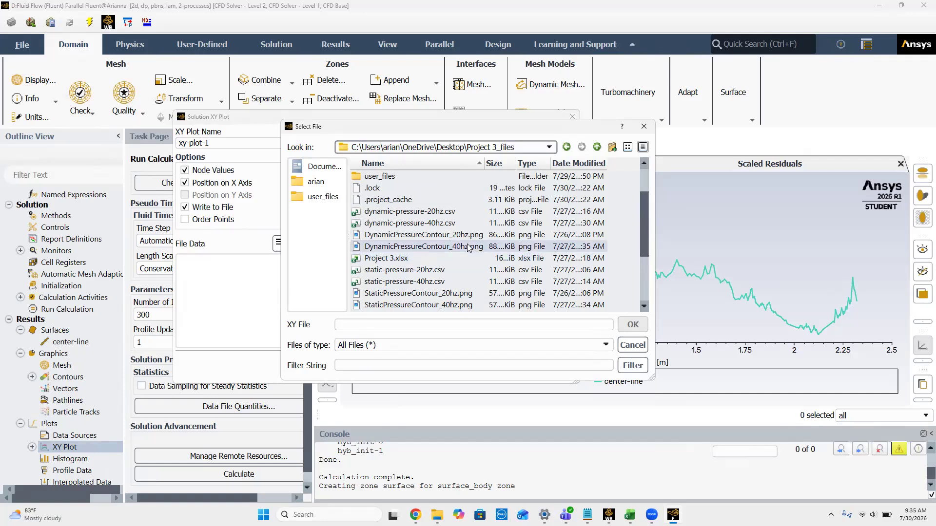
click(644, 127)
Step: Close the XY plot setup and exit Fluent, using the settings changes for the current calculation only
click(424, 365)
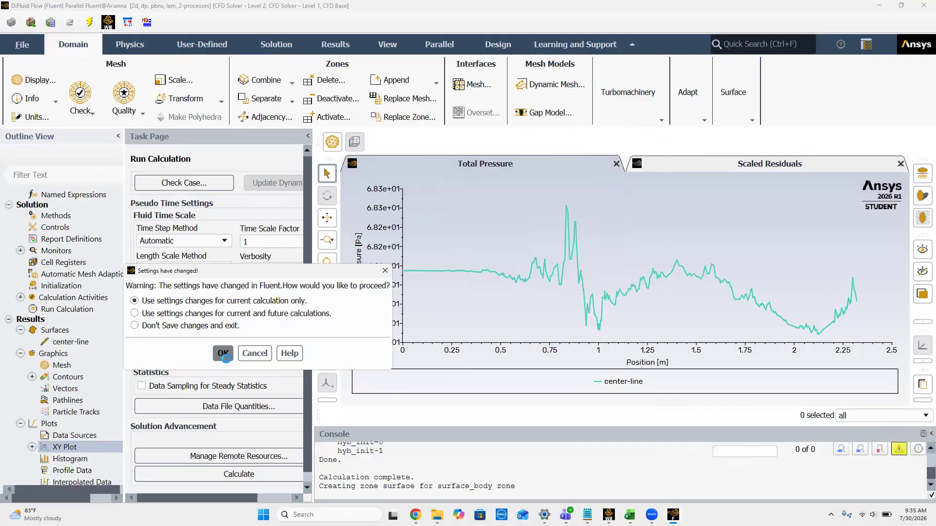
click(223, 354)
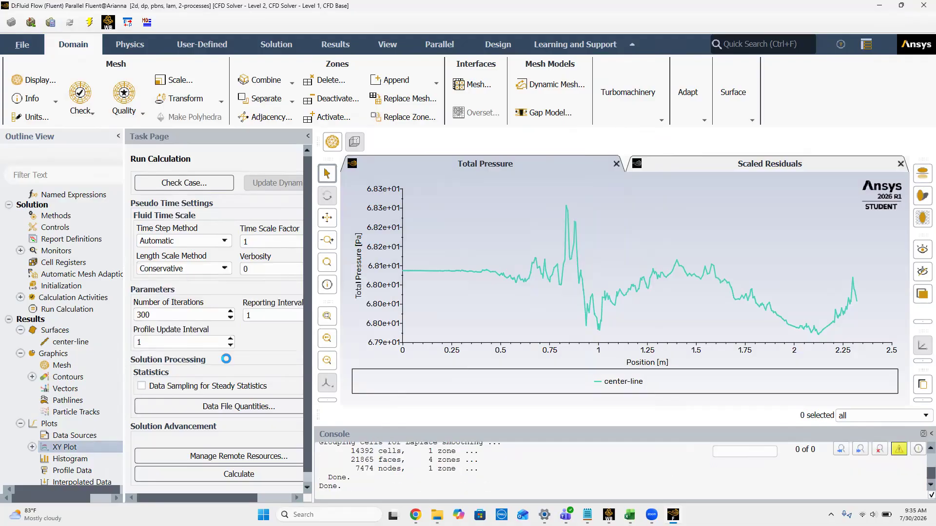
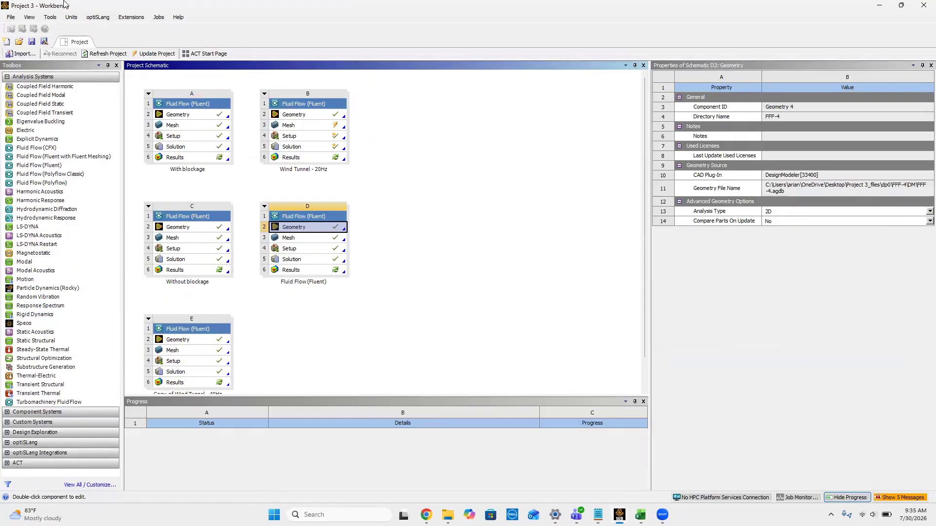
Step: Save the project and rename system D to "Wind Tunnel - 60 Hz"
click(32, 42)
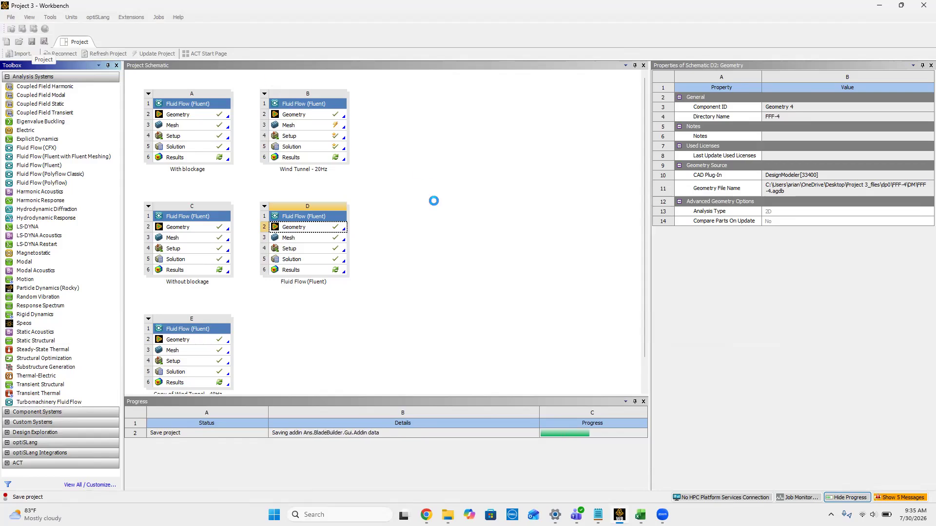
click(266, 209)
right_click(265, 211)
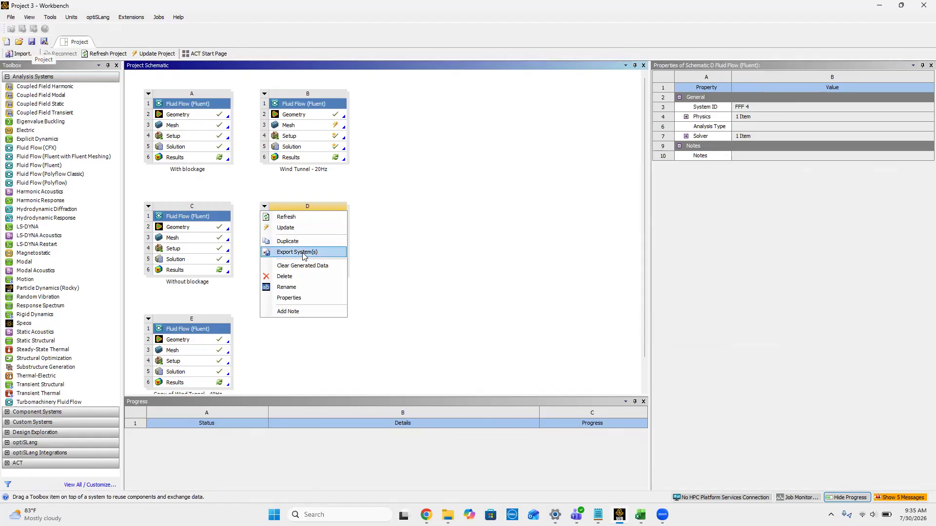
click(286, 287)
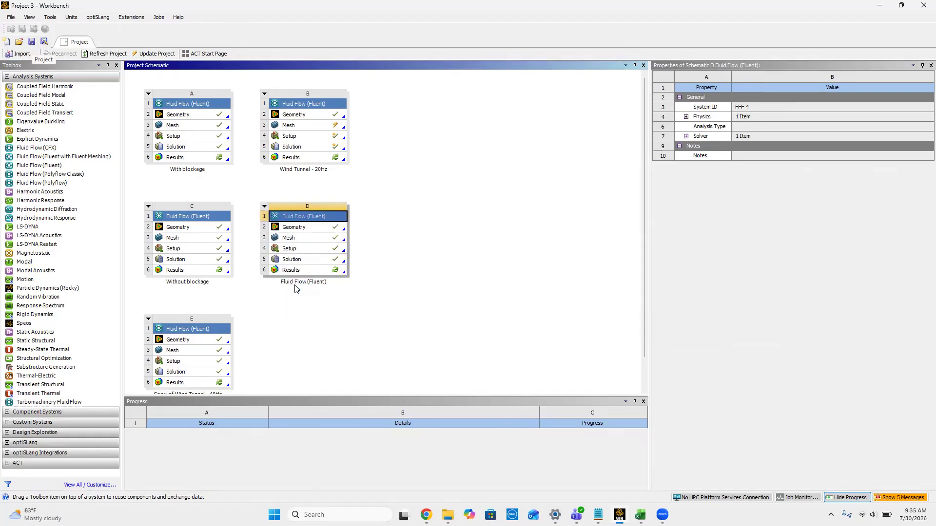
click(265, 206)
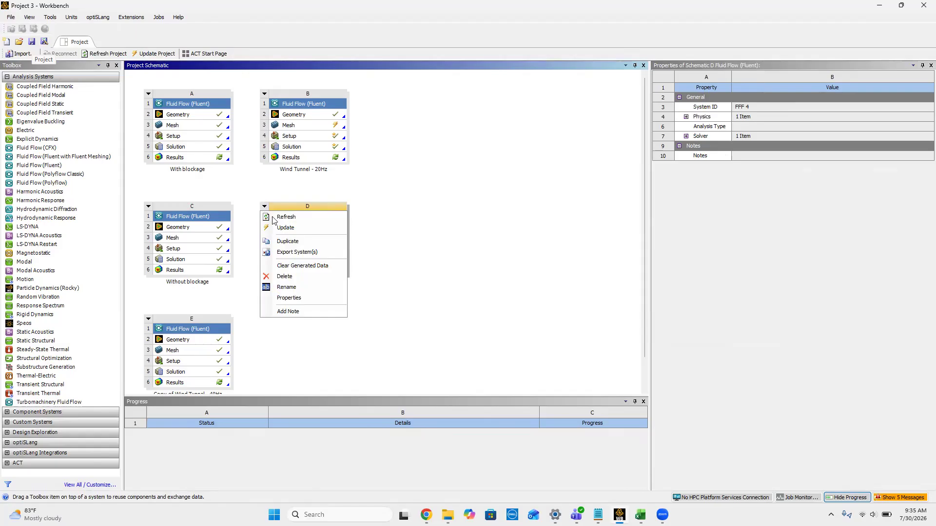
click(286, 287)
text(Wind Tunnel - 60 Hz)
key(Return)
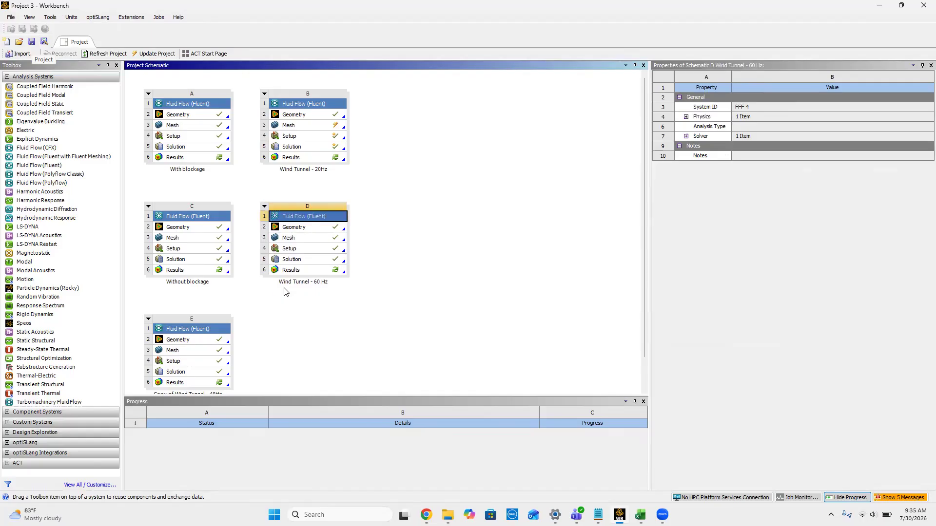
double_click(292, 136)
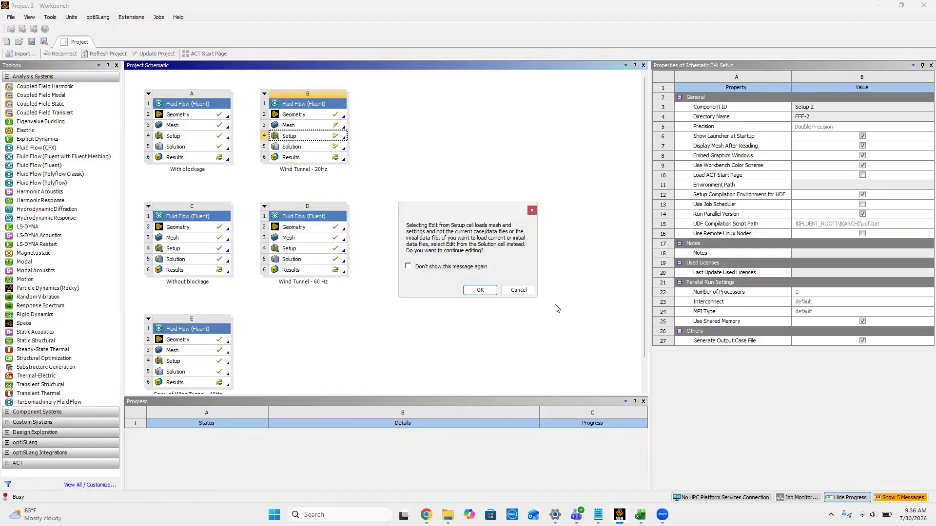
click(480, 290)
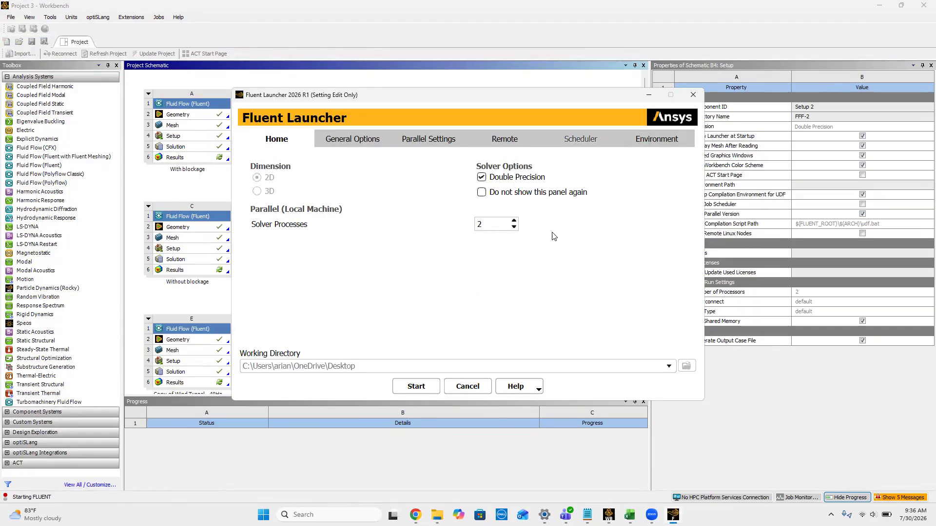
click(693, 95)
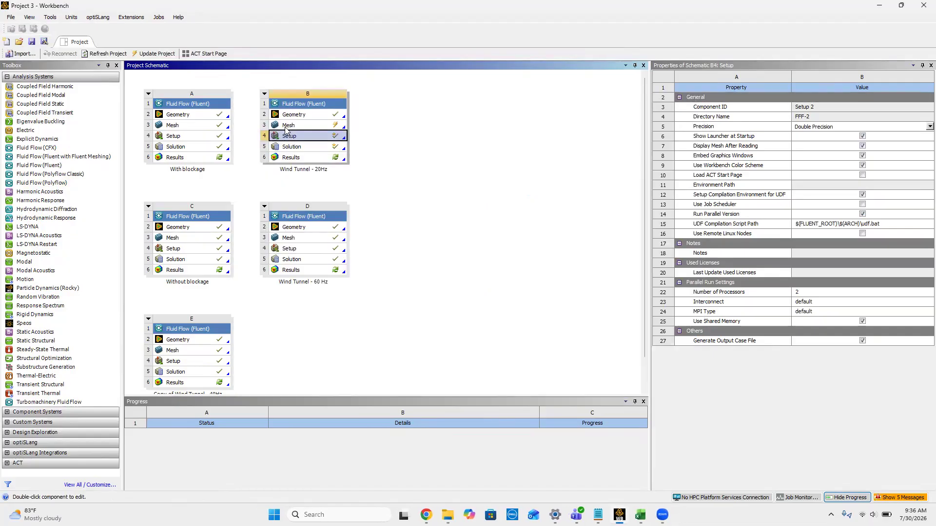
Step: Update the Mesh component of the Wind Tunnel - 20Hz system
click(287, 126)
right_click(287, 128)
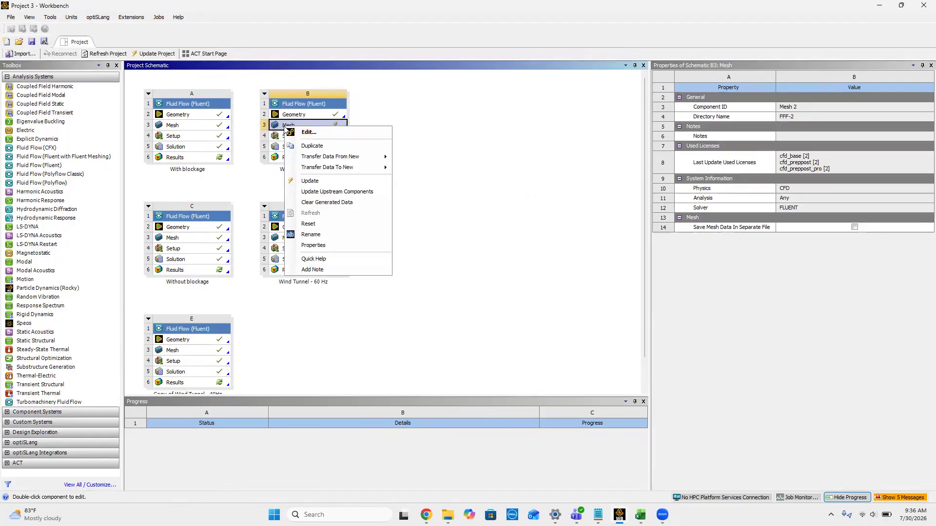
click(315, 180)
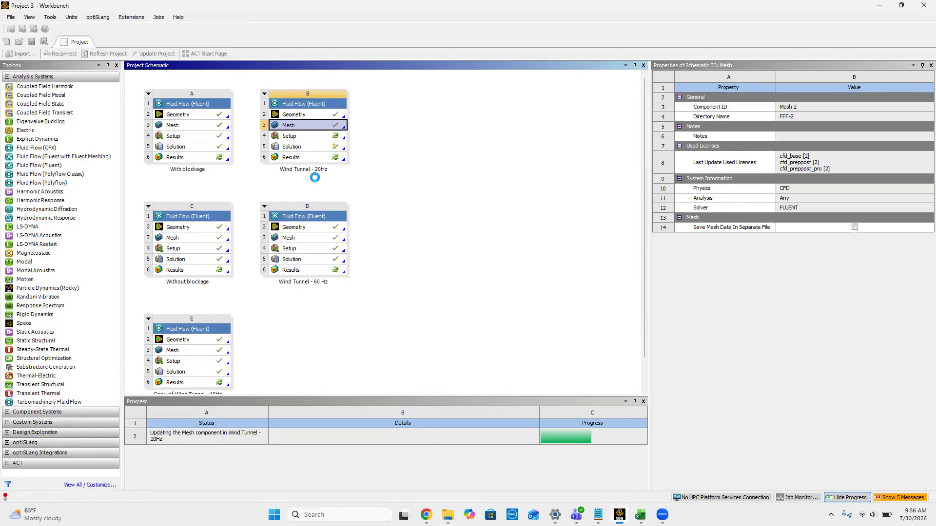
Step: Open the Wind Tunnel - 20Hz setup with the new upstream mesh and start Fluent in double precision with 2 solver processes
click(289, 137)
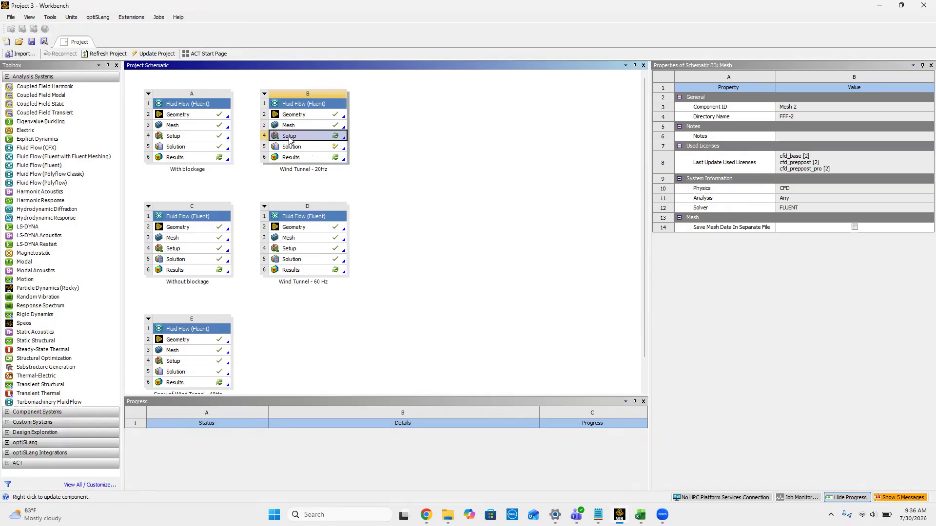
double_click(290, 137)
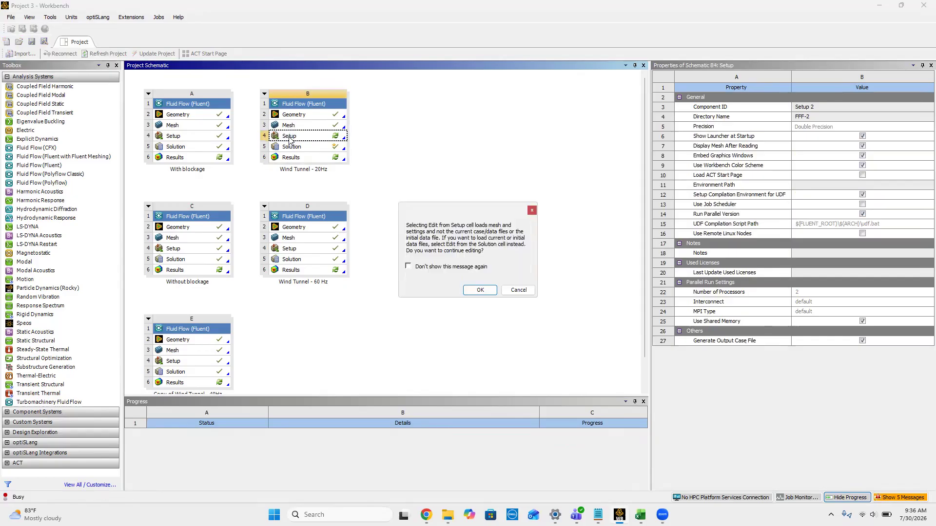
click(480, 291)
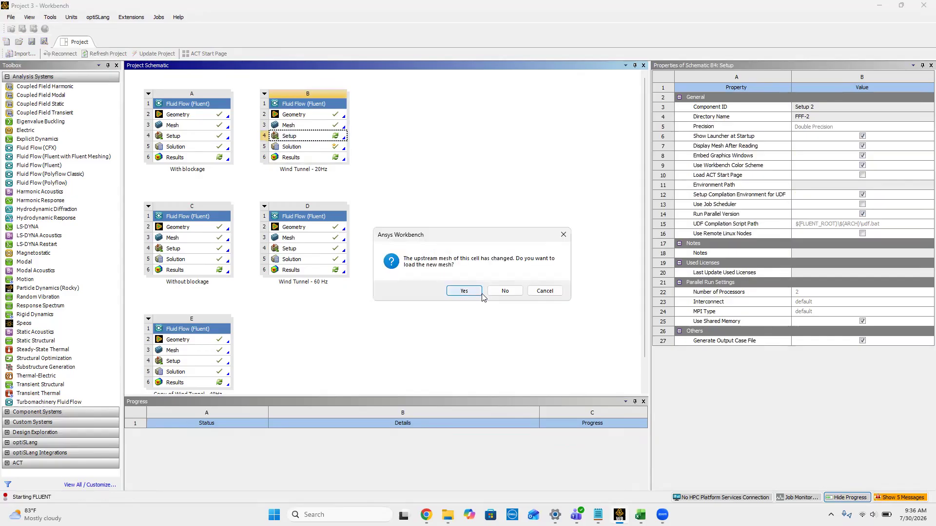
click(481, 293)
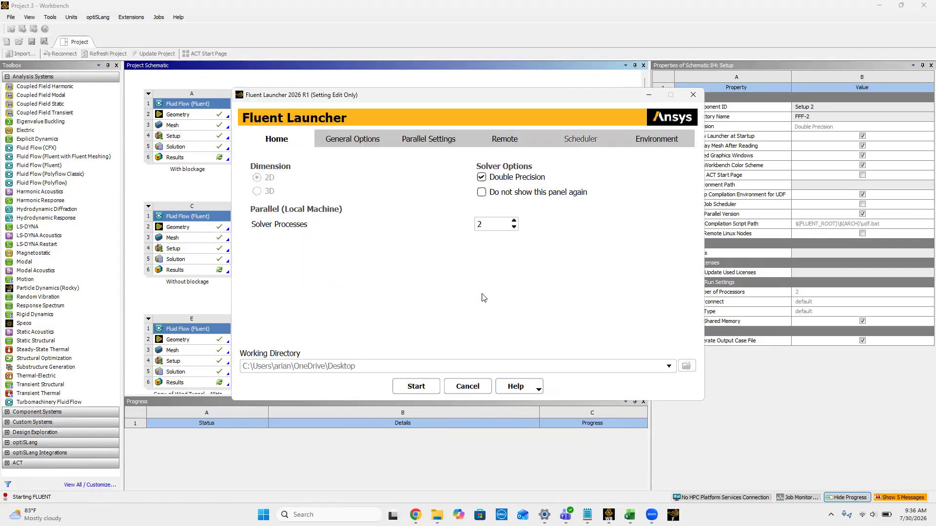
click(416, 386)
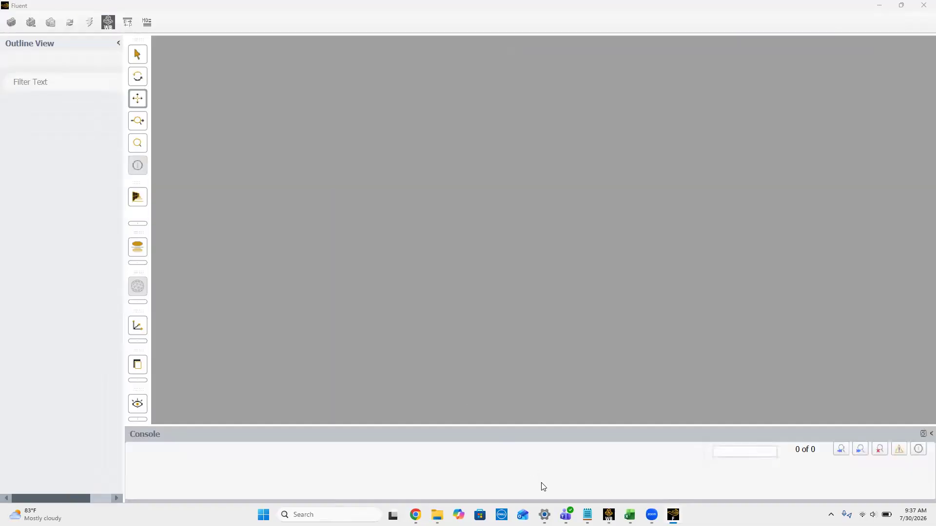
Step: Switch to Excel, check the inlet velocity calculated for f = 20 on the Vtest sheet, and return to Fluent
click(630, 515)
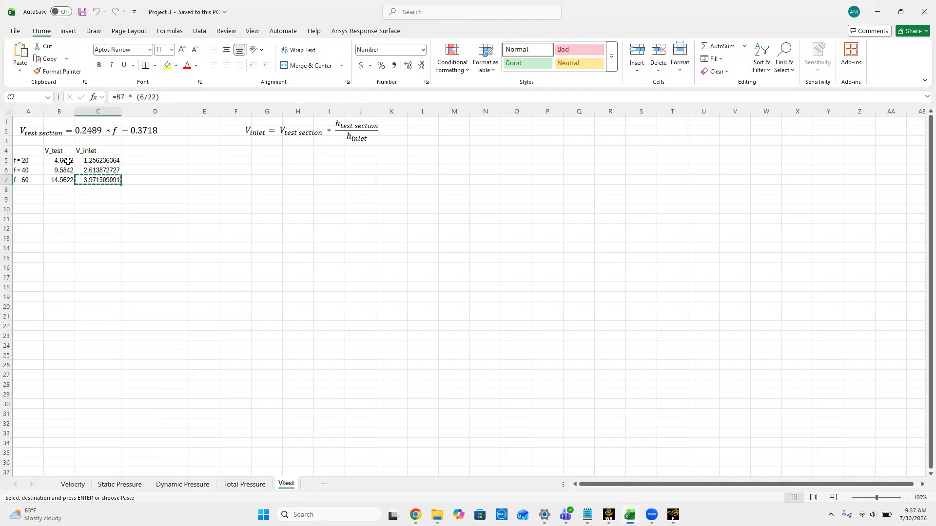
click(114, 160)
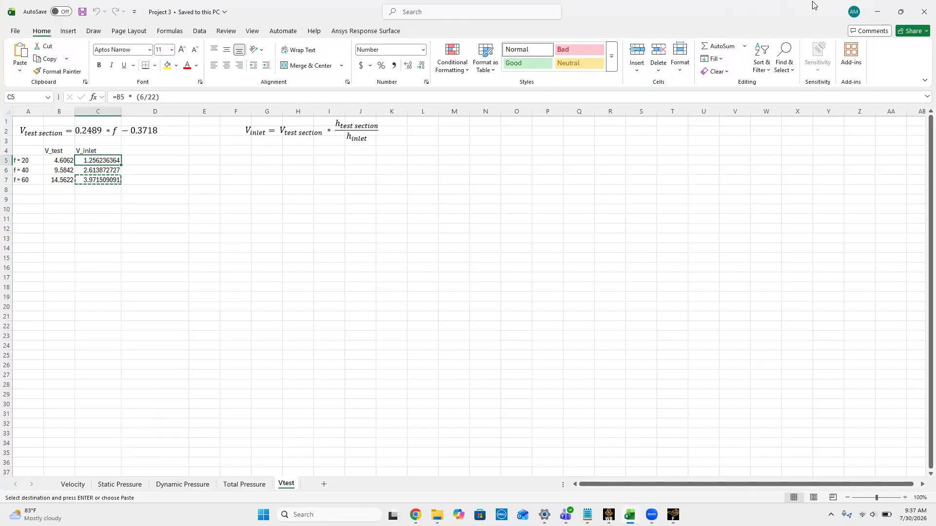
click(883, 8)
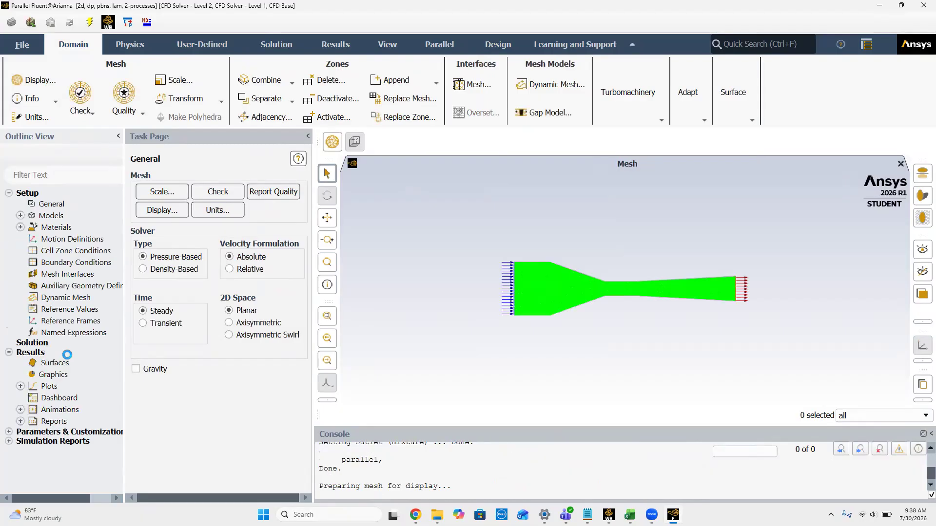
Step: Review the 20 Hz case's models, materials, inlet velocity magnitude and reference values against the required setup
click(21, 216)
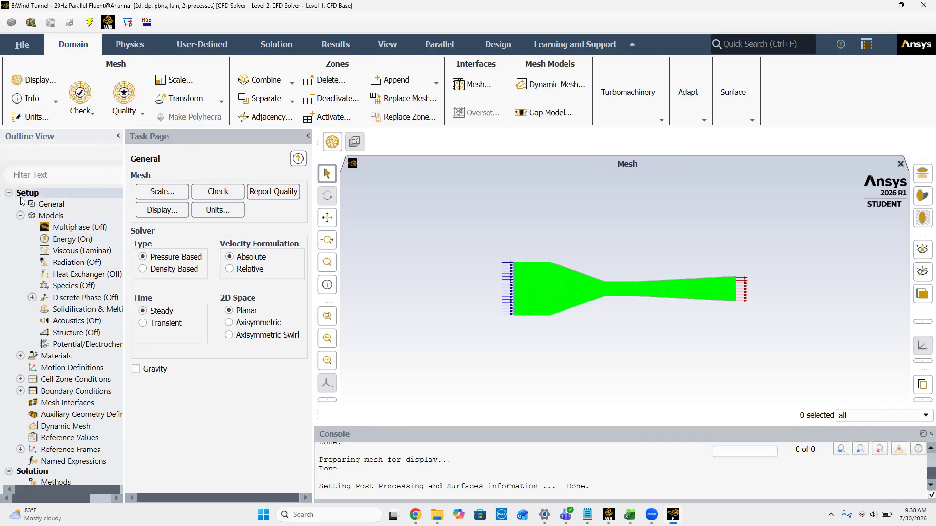
click(21, 215)
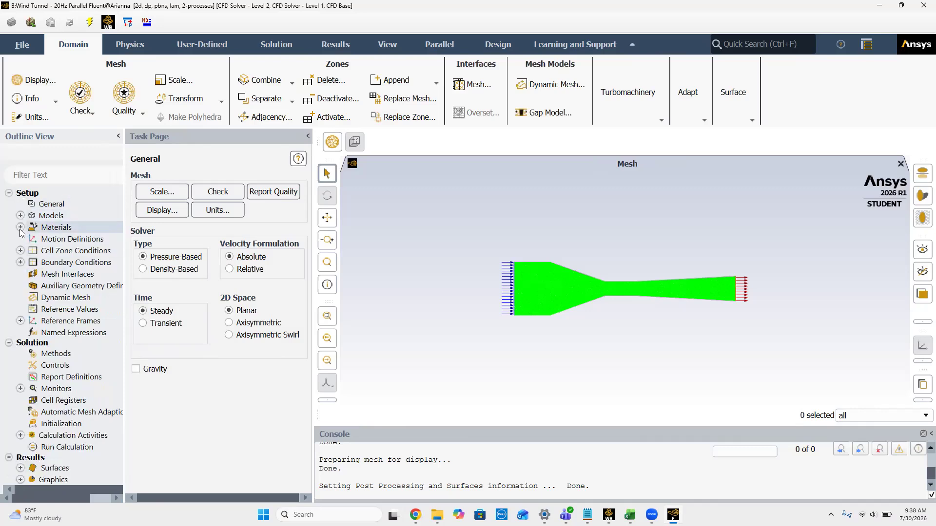
click(21, 227)
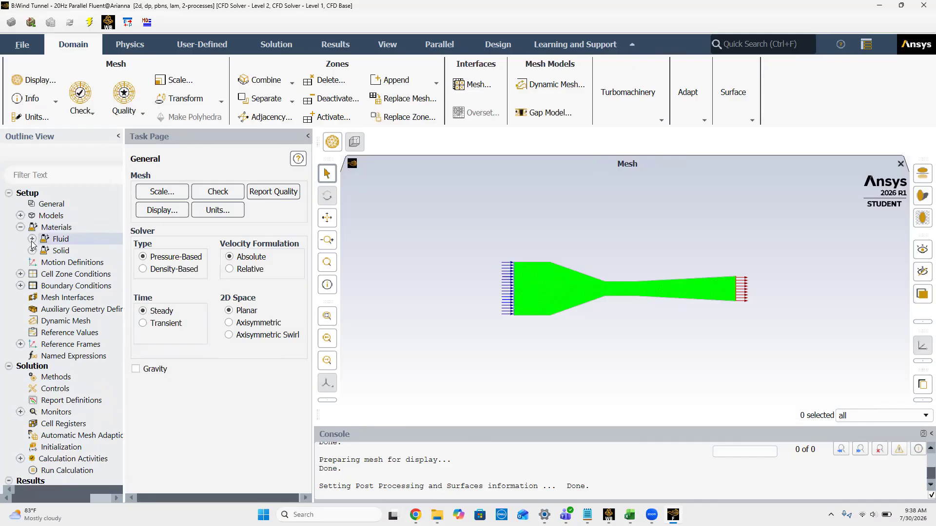
click(32, 239)
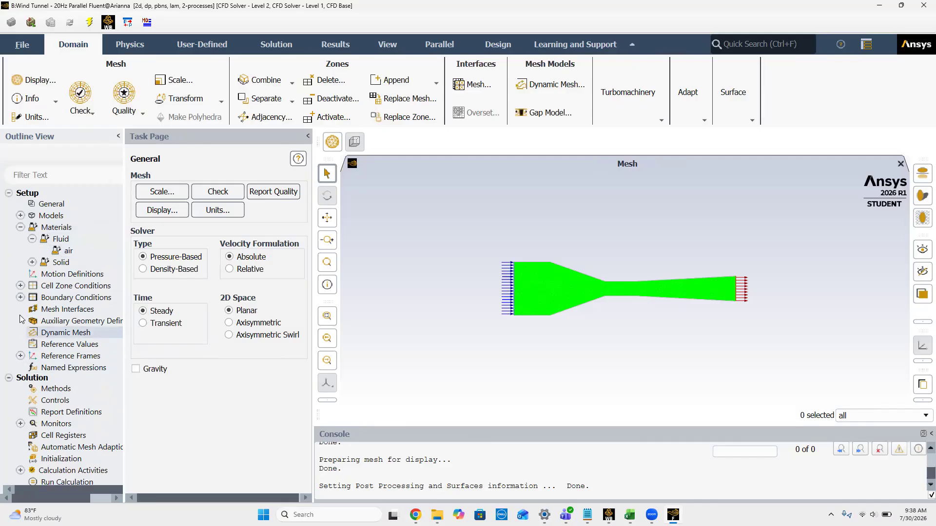
click(20, 298)
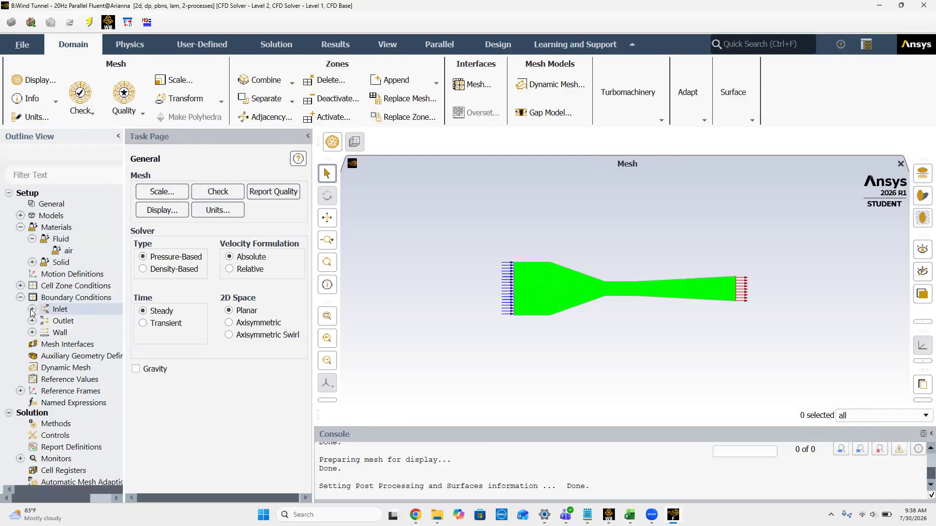
double_click(52, 309)
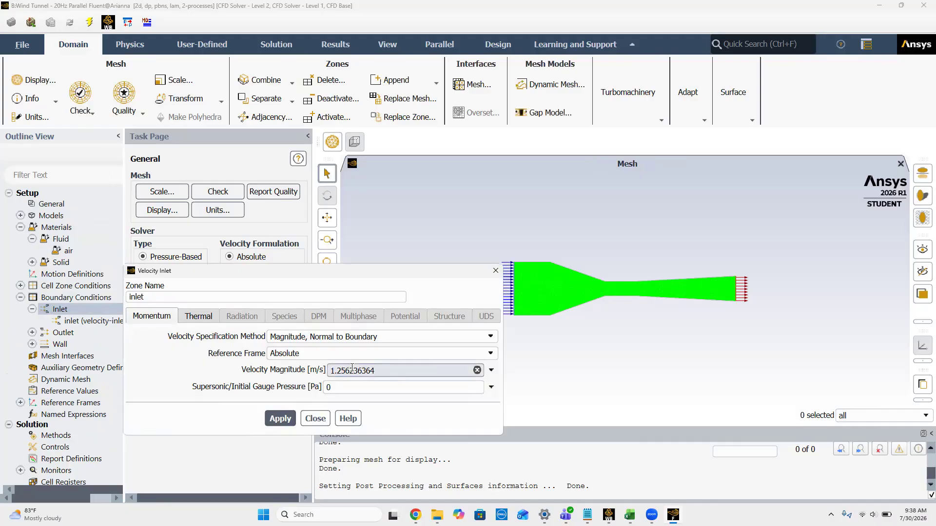
click(315, 419)
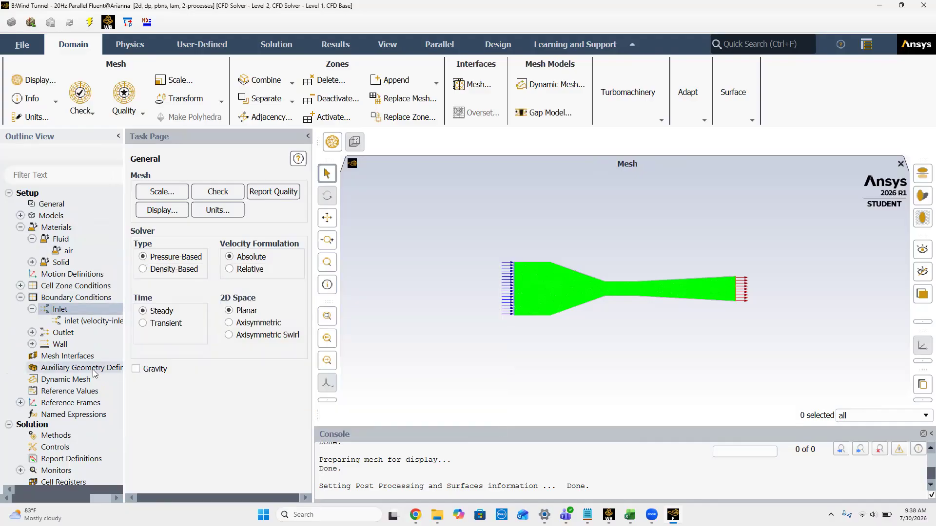
click(64, 391)
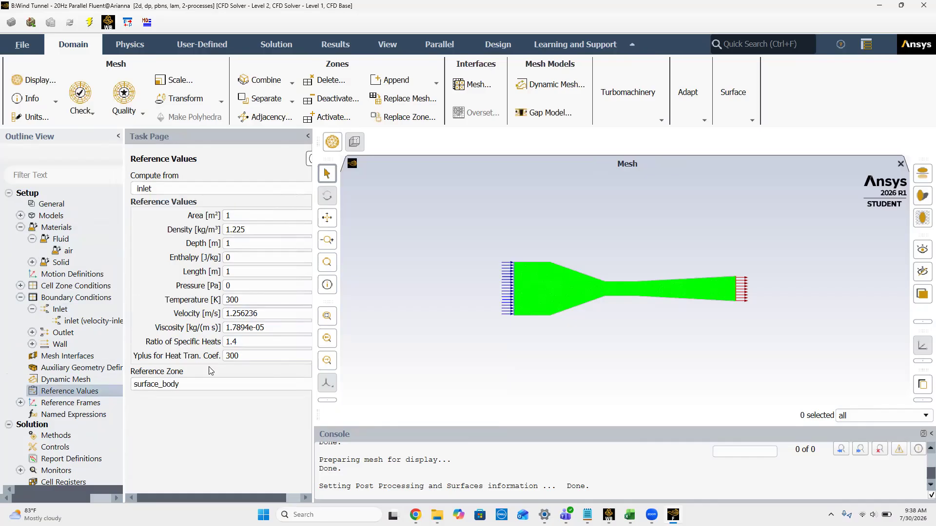
scroll(75, 440, down, 4)
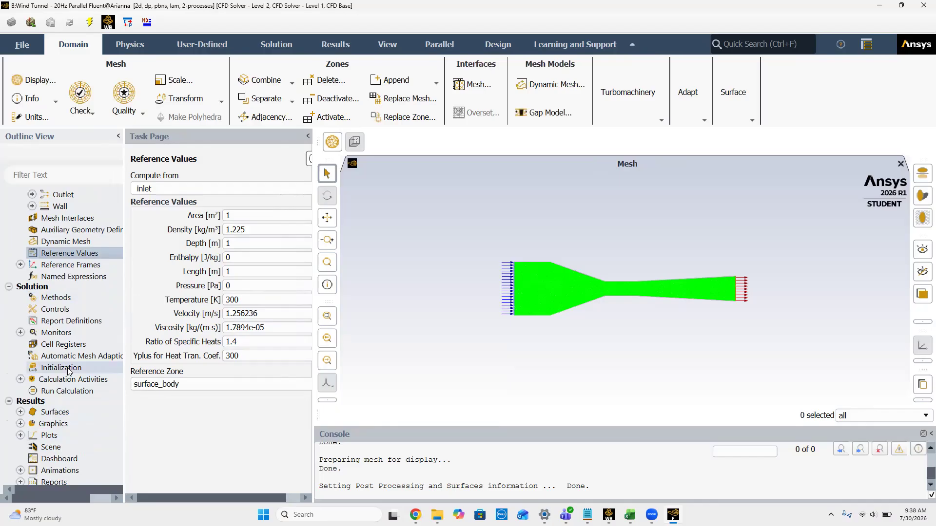
Step: Initialize the 20 Hz case with Hybrid Initialization and run the calculation for 300 iterations
click(20, 423)
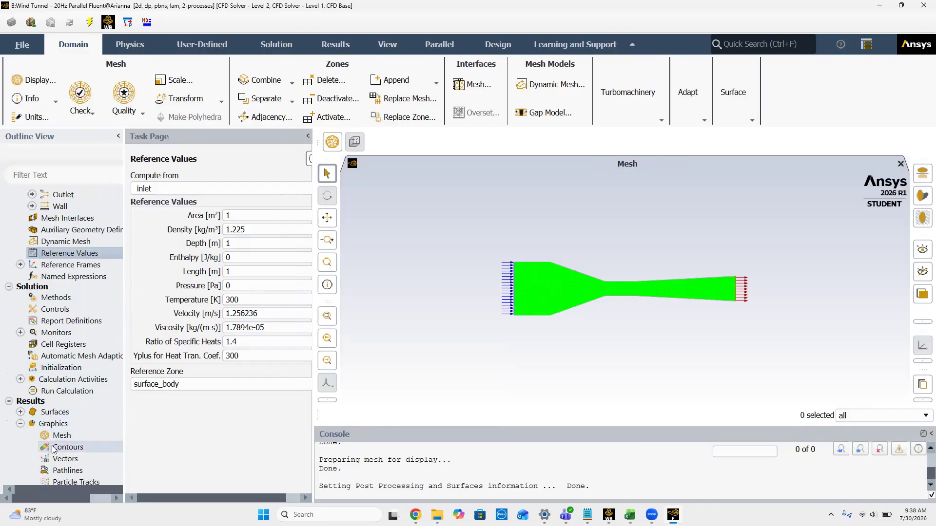
scroll(54, 448, down, 3)
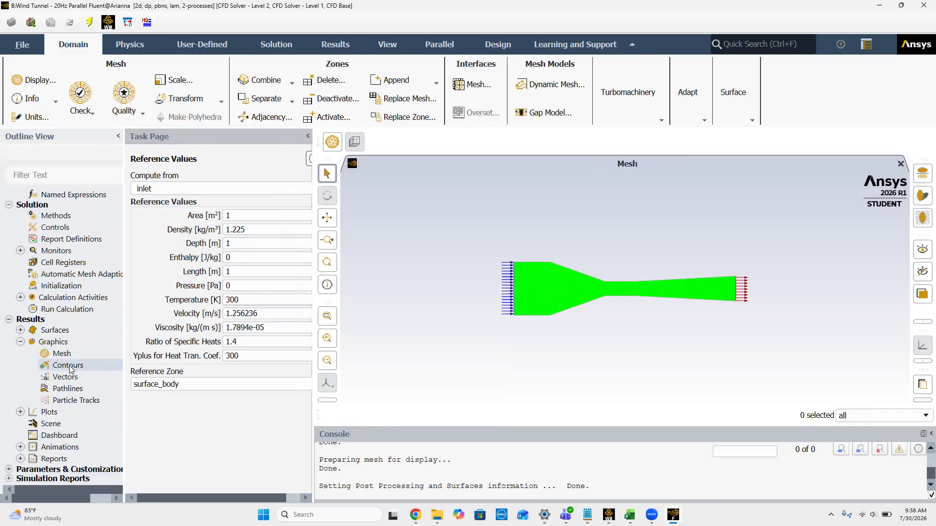
click(20, 413)
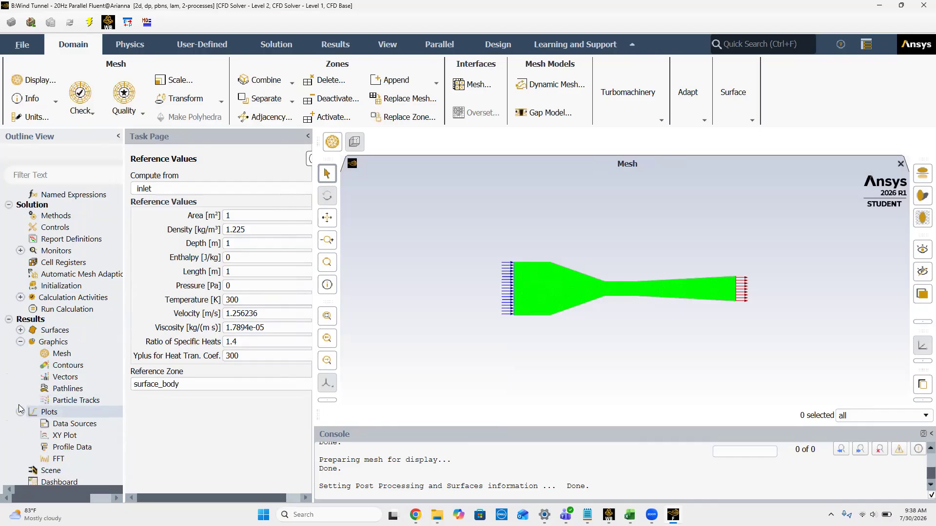
click(59, 287)
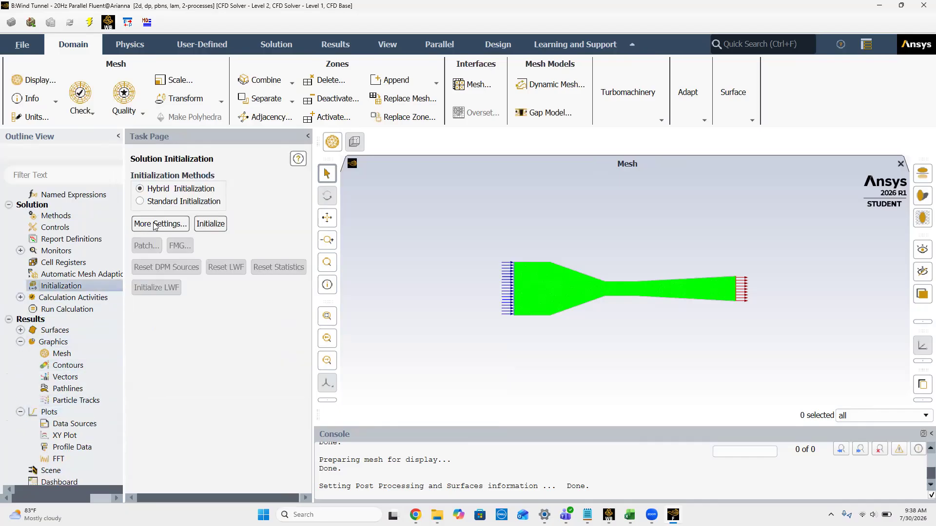
click(206, 223)
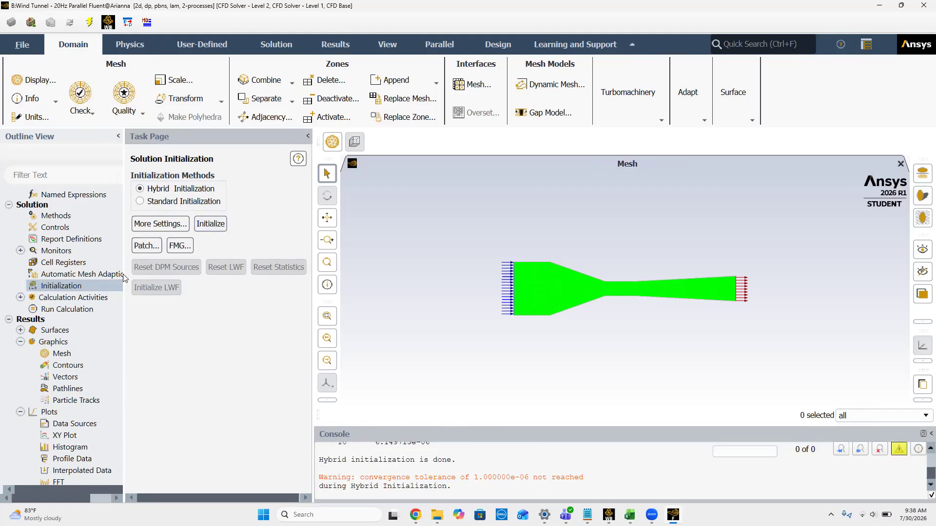
click(83, 309)
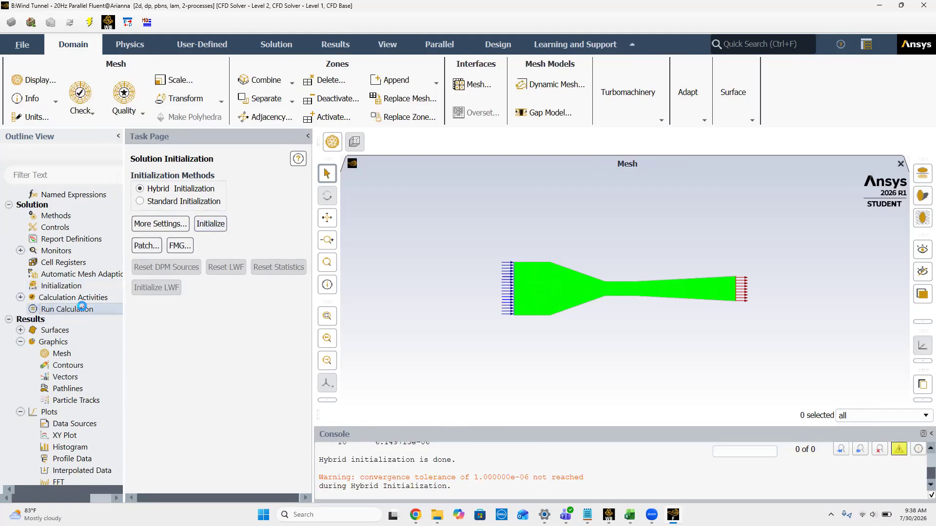
click(180, 469)
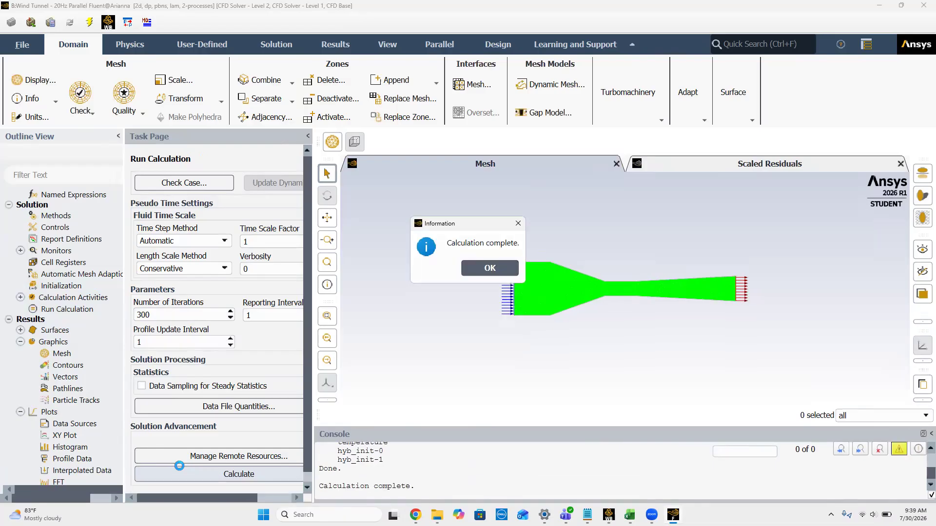
click(492, 267)
Step: Create a new filled contour of Static Pressure for the 20 Hz wind tunnel and display it
right_click(64, 367)
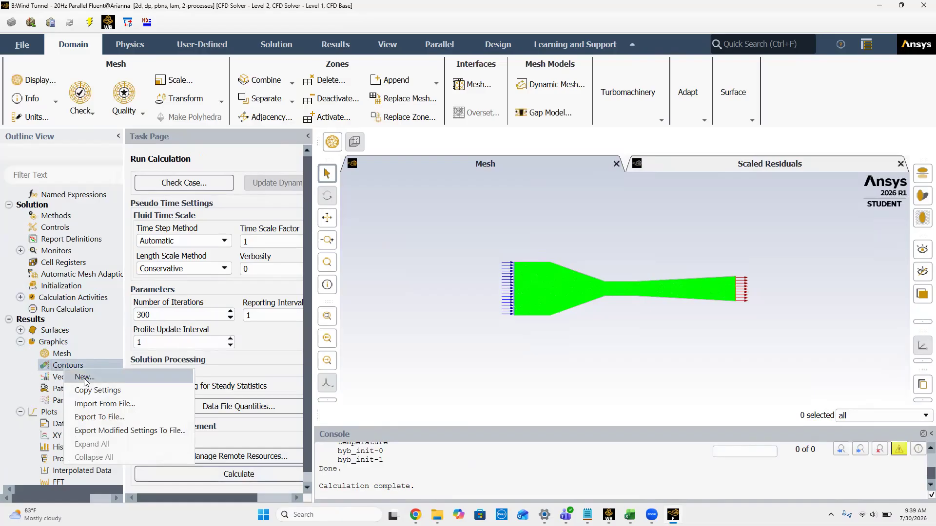
click(84, 379)
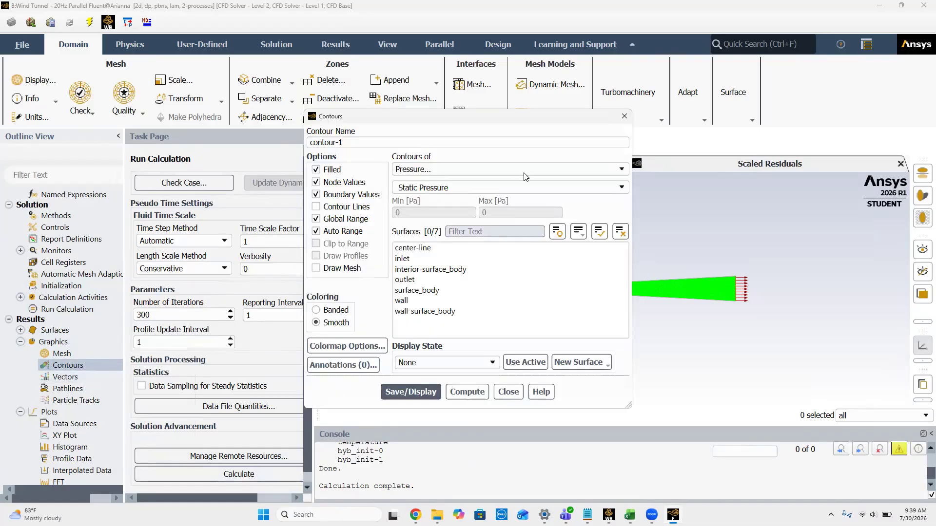
click(411, 391)
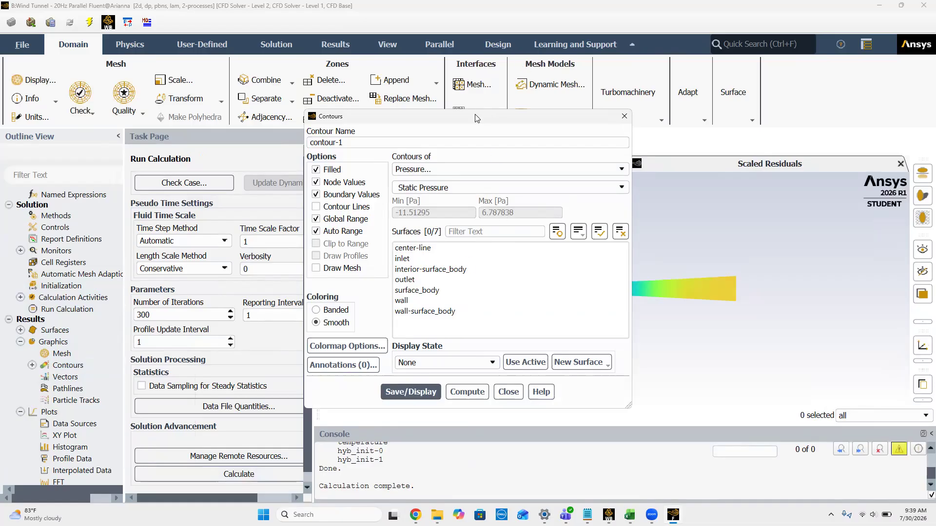
drag(476, 118, 149, 122)
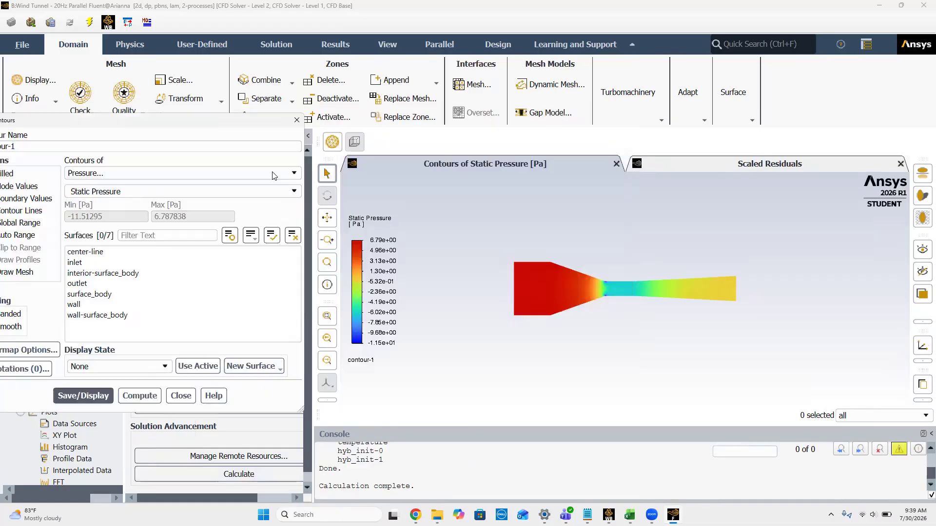
Step: Switch the contour variable to Dynamic Pressure and display it, and do the same for Total Pressure
click(292, 191)
click(112, 221)
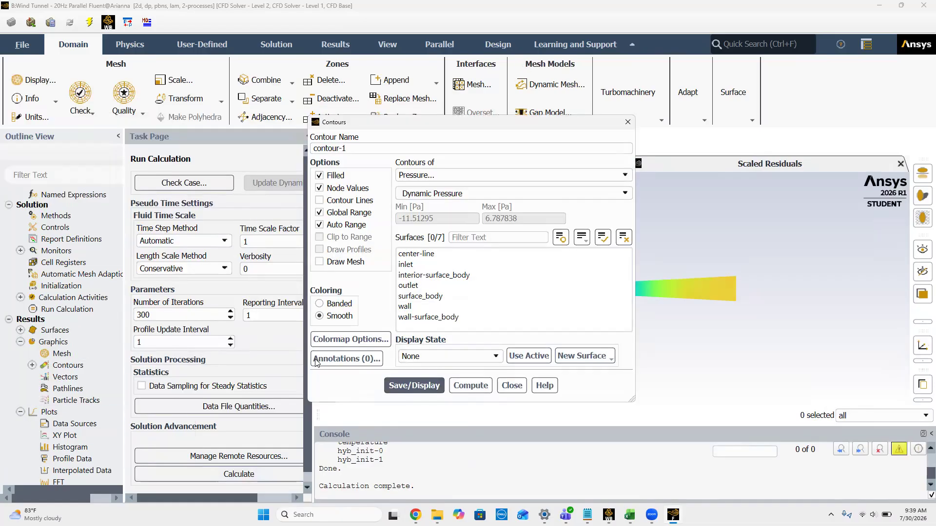
click(414, 385)
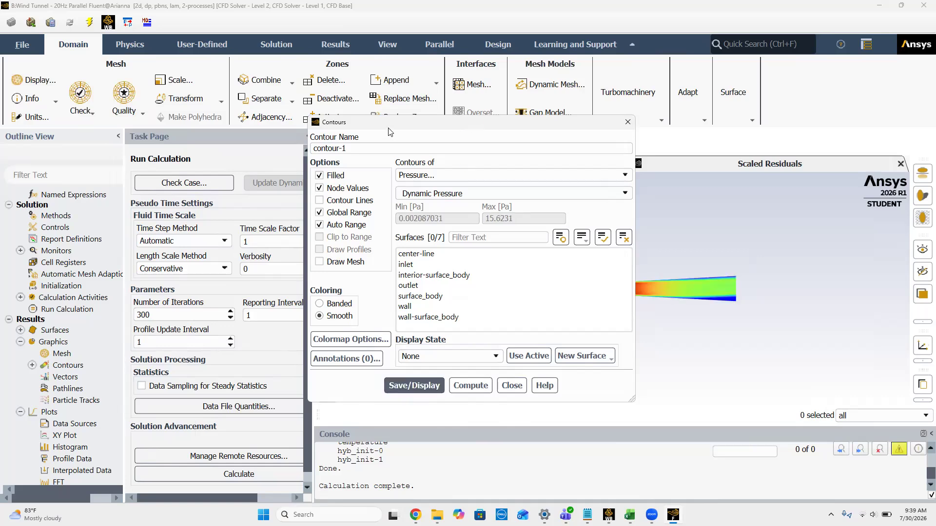
drag(390, 132, 93, 167)
click(327, 230)
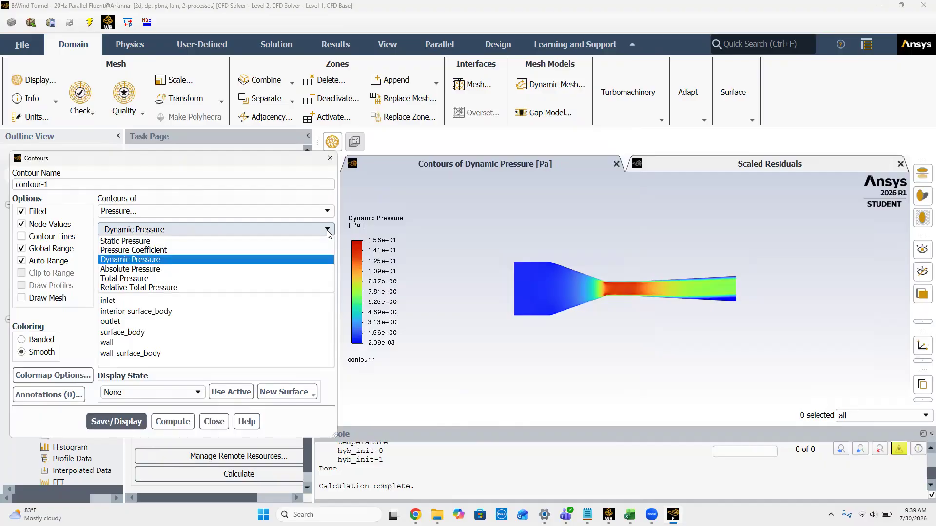
click(146, 280)
click(134, 433)
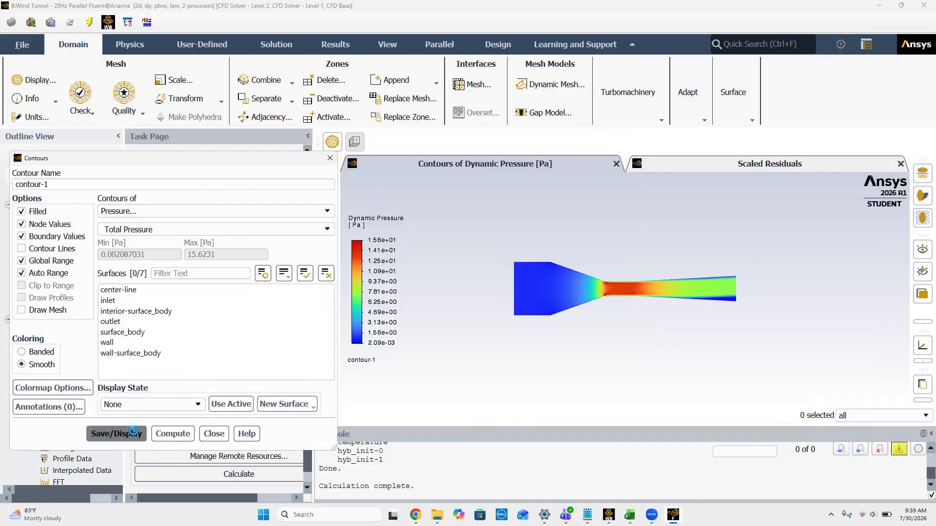
Step: Display the contour of Velocity Magnitude for the 20 Hz case and close the contour settings
click(315, 210)
click(131, 244)
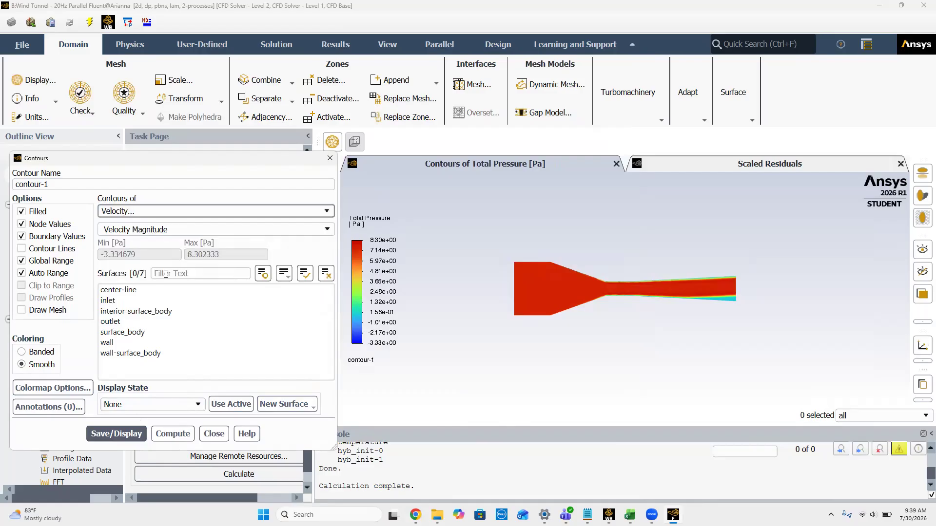
click(122, 434)
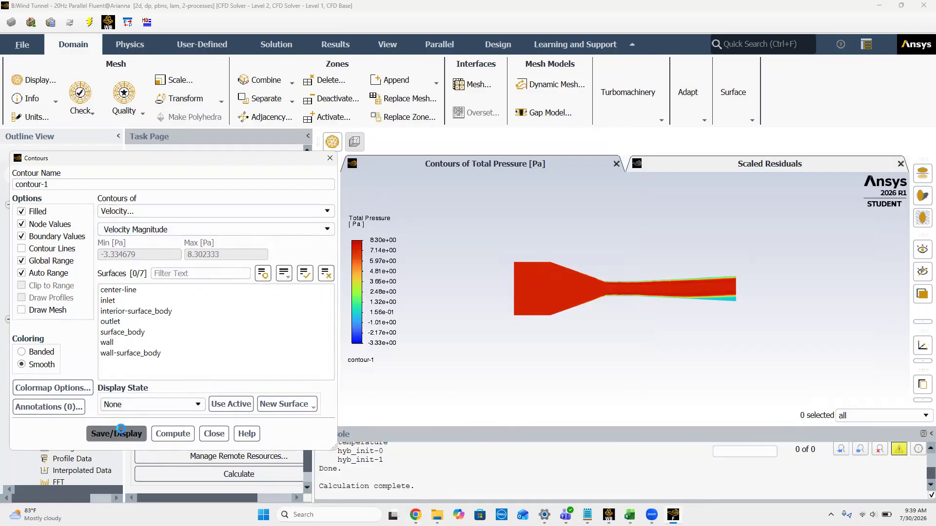
click(330, 159)
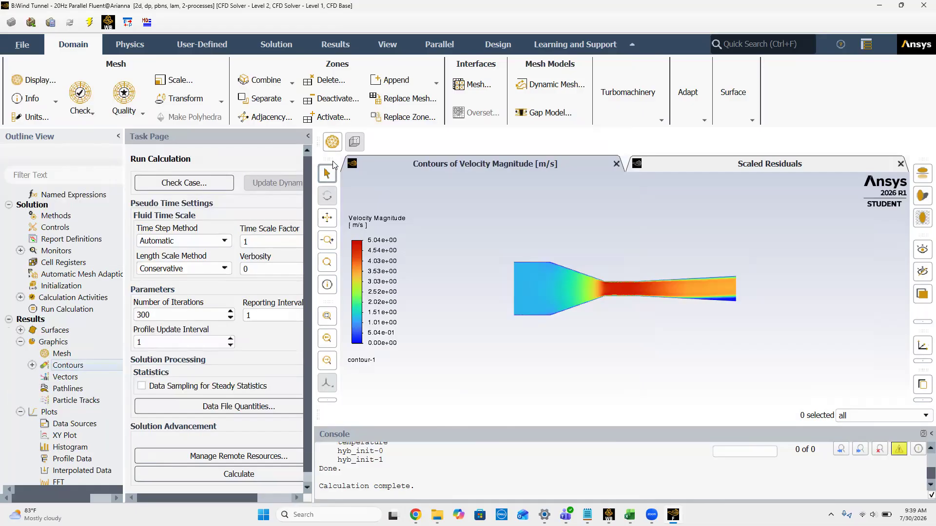
Step: Create a new XY plot of Static Pressure along the center-line surface, with position on the X axis
right_click(73, 440)
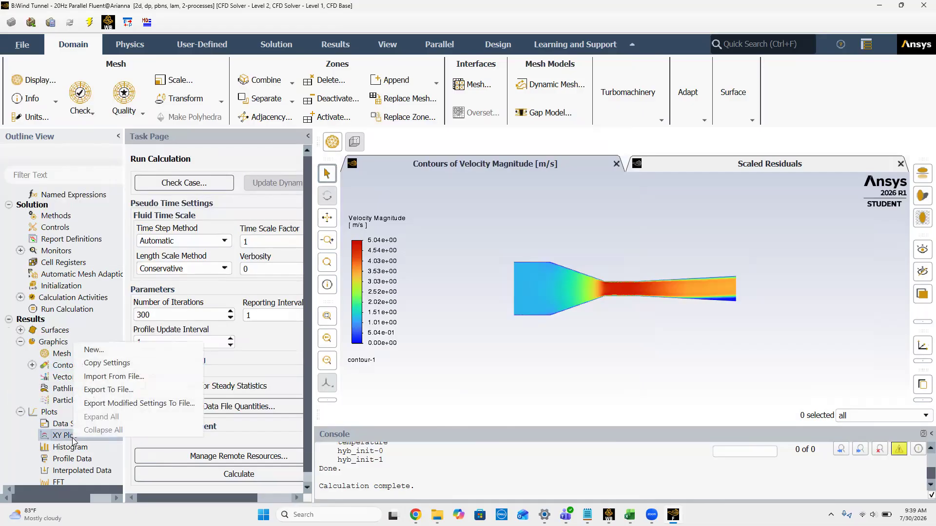
click(93, 350)
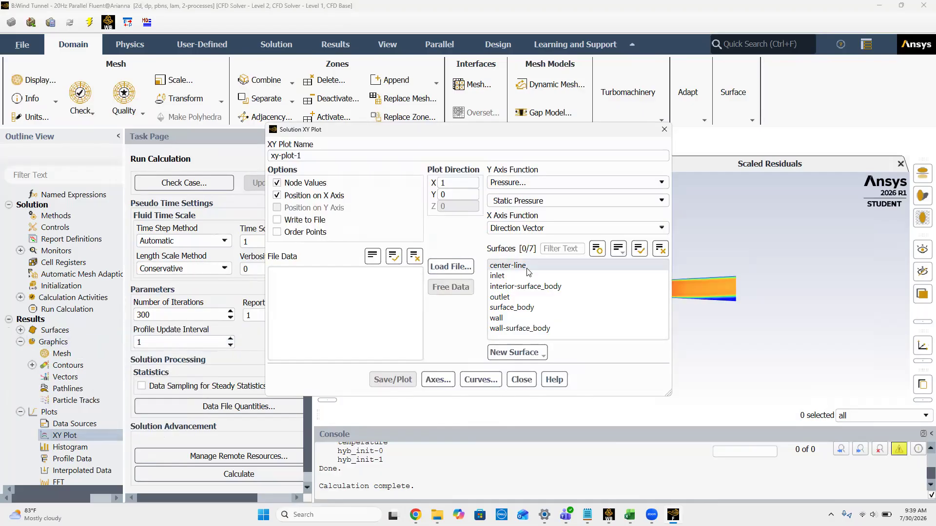
click(527, 267)
drag(485, 137, 213, 139)
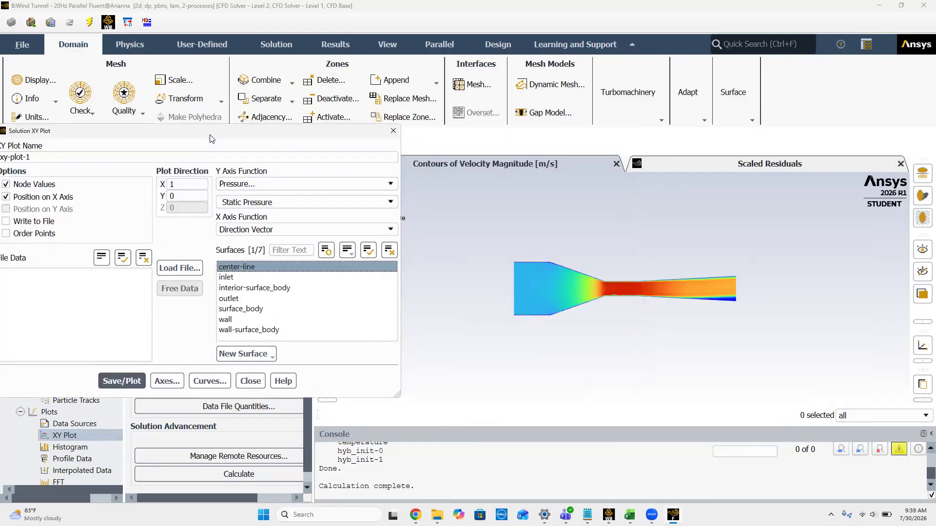
click(117, 381)
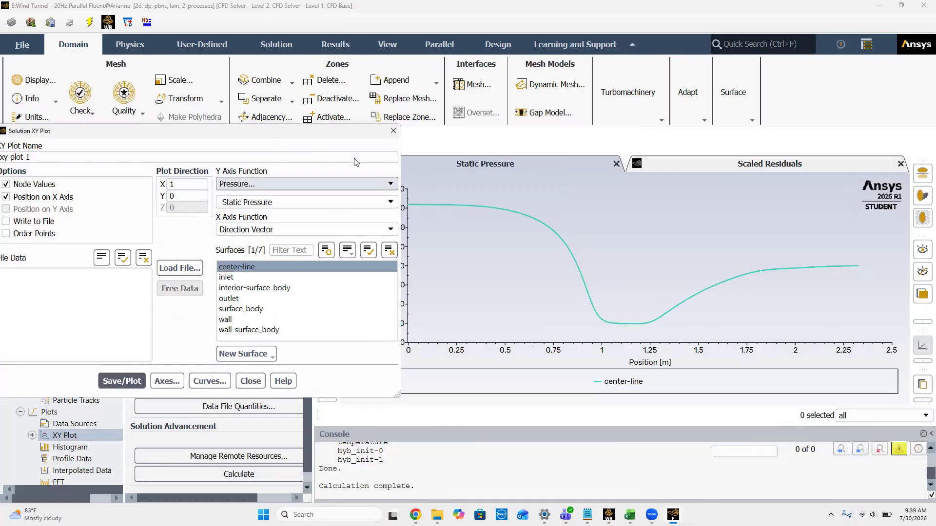
Step: Plot Dynamic Pressure and Total Pressure along the center-line, keeping Direction Vector as the X axis function
click(381, 202)
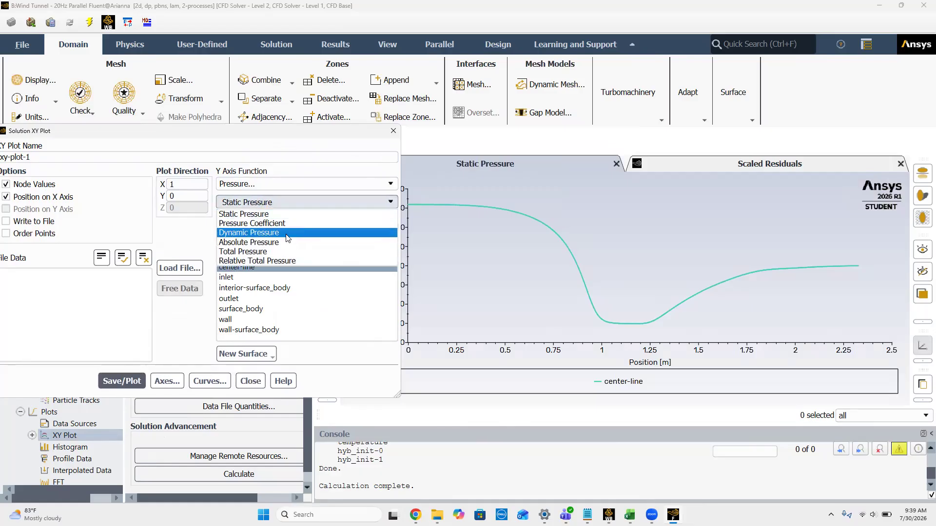
click(285, 233)
click(122, 381)
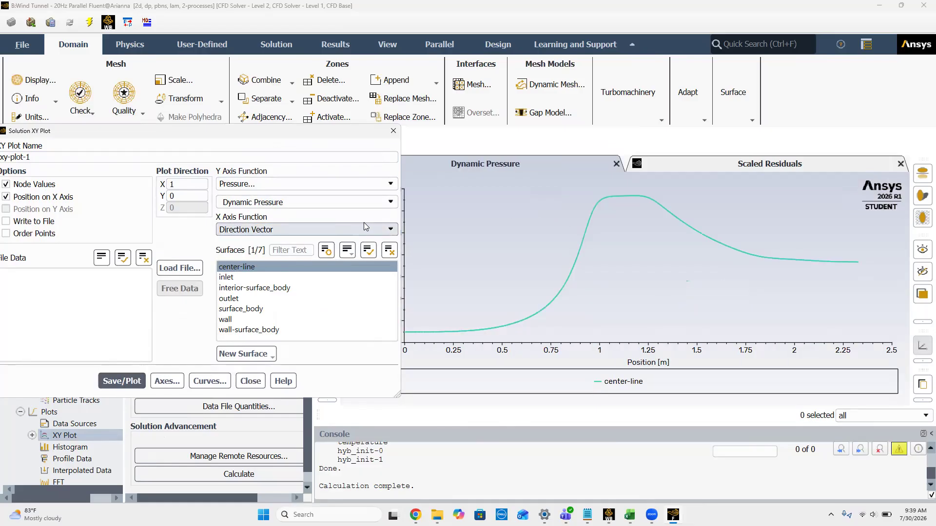
click(387, 230)
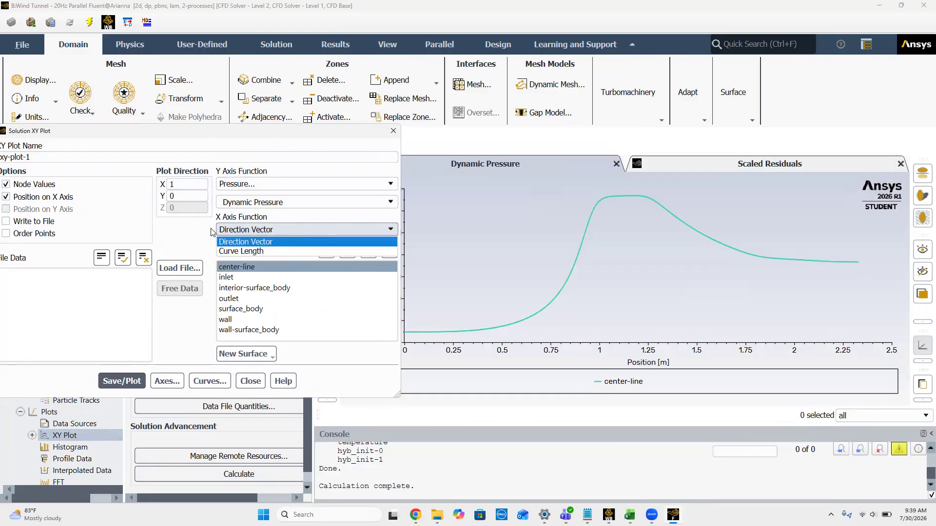
click(179, 242)
click(376, 205)
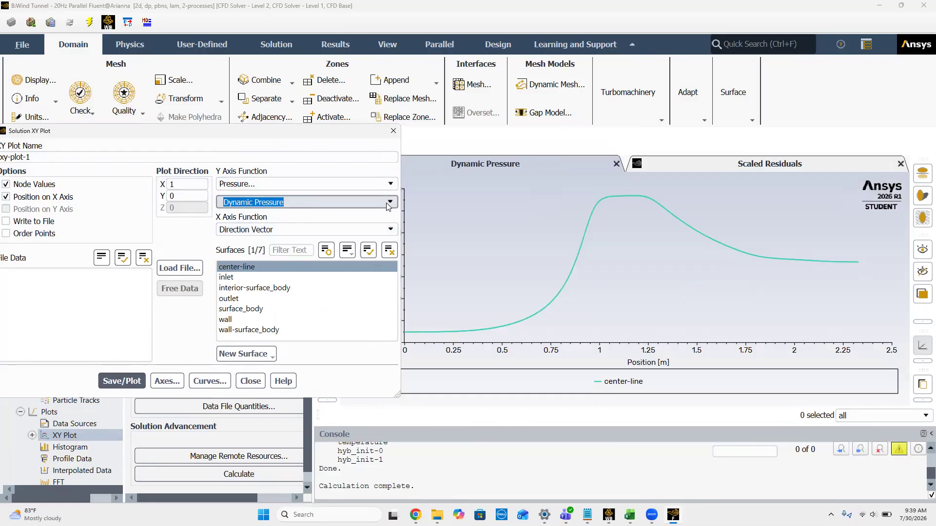
click(389, 204)
click(262, 252)
click(121, 381)
Step: Plot Velocity Magnitude along the center-line and close the XY plot settings
click(371, 186)
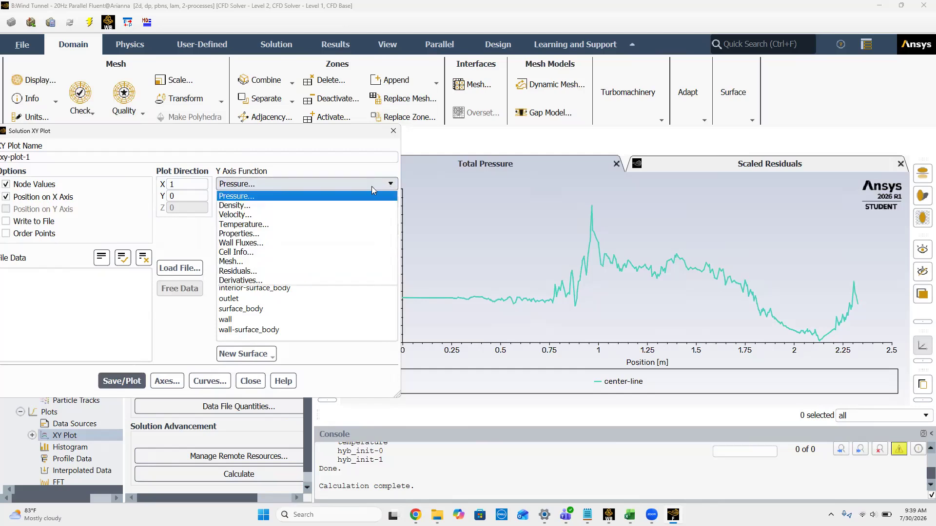
click(234, 215)
click(122, 381)
drag(216, 142, 308, 146)
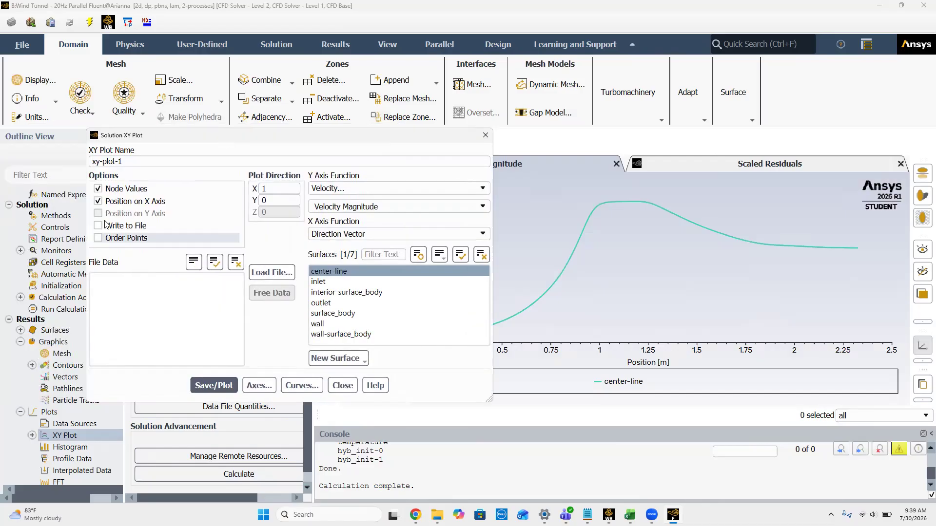
click(487, 140)
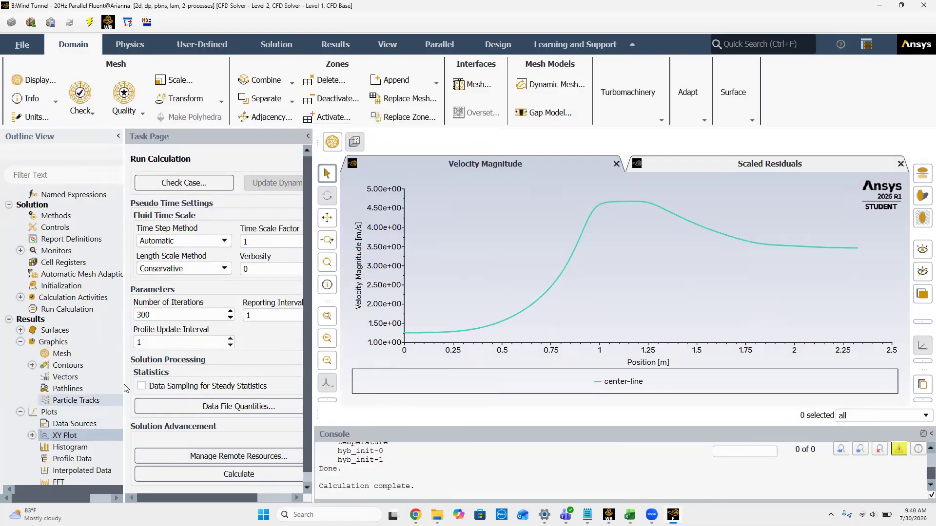
Step: Quit the 20 Hz Fluent session, using the settings changes for the current calculation only
scroll(73, 409, down, 3)
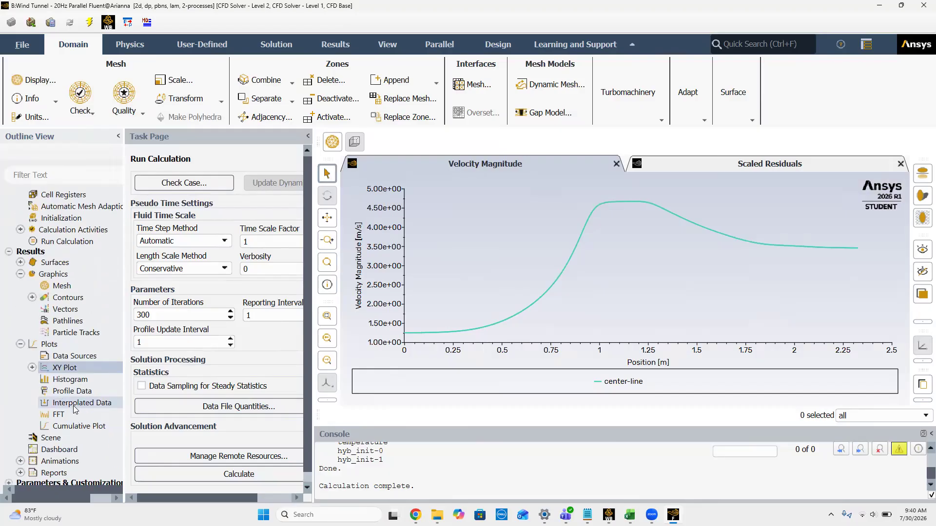
scroll(75, 409, down, 1)
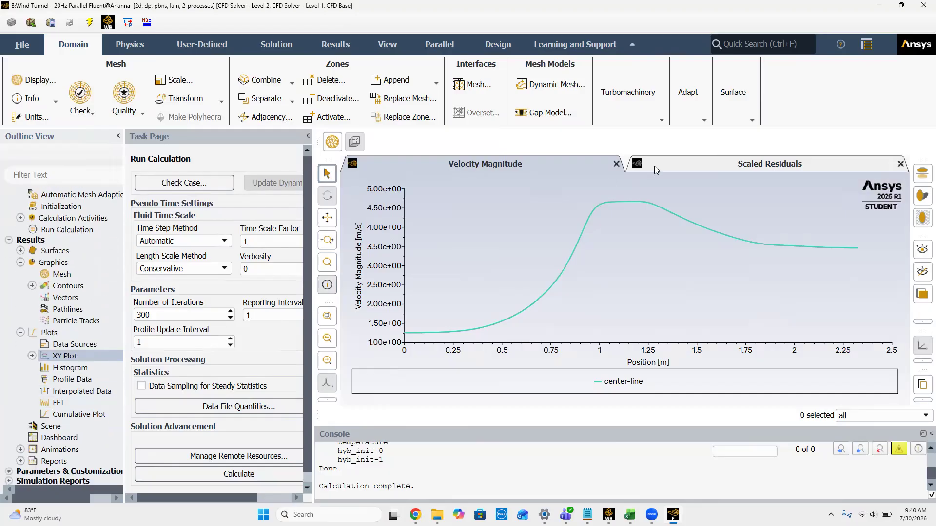
click(922, 6)
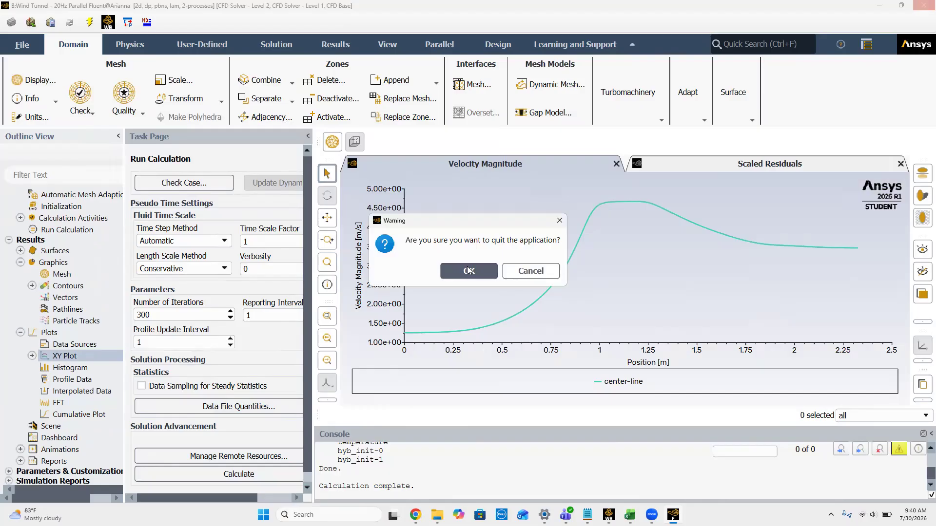
click(469, 270)
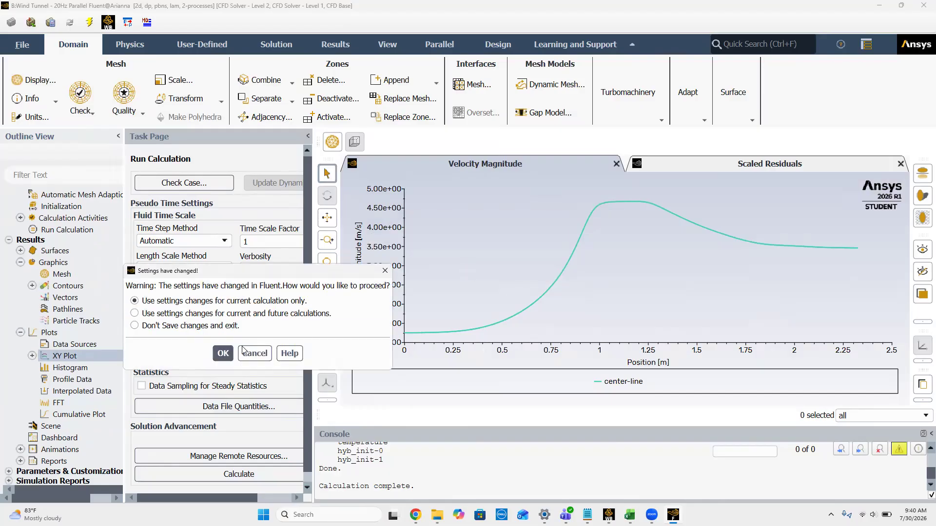
click(219, 357)
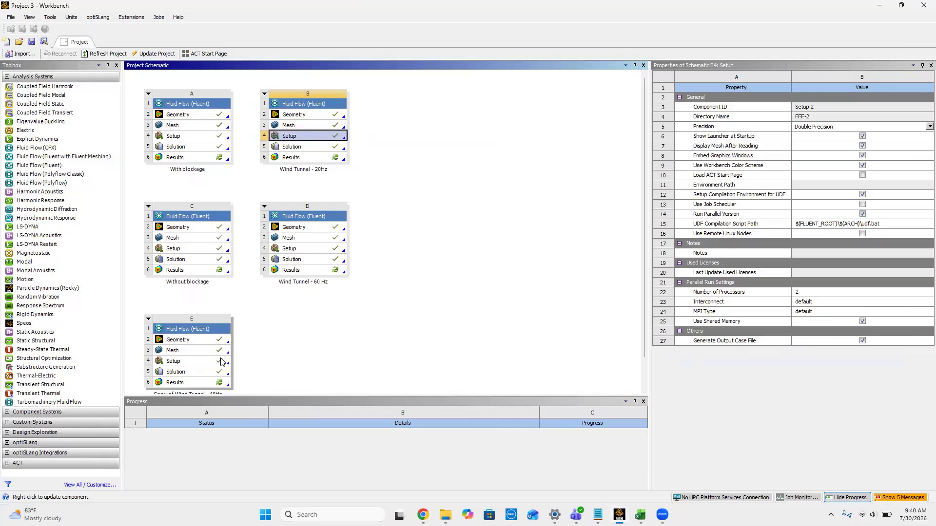
Step: Open the Setup of the copied 40 Hz wind tunnel system in Workbench and start Fluent
double_click(170, 361)
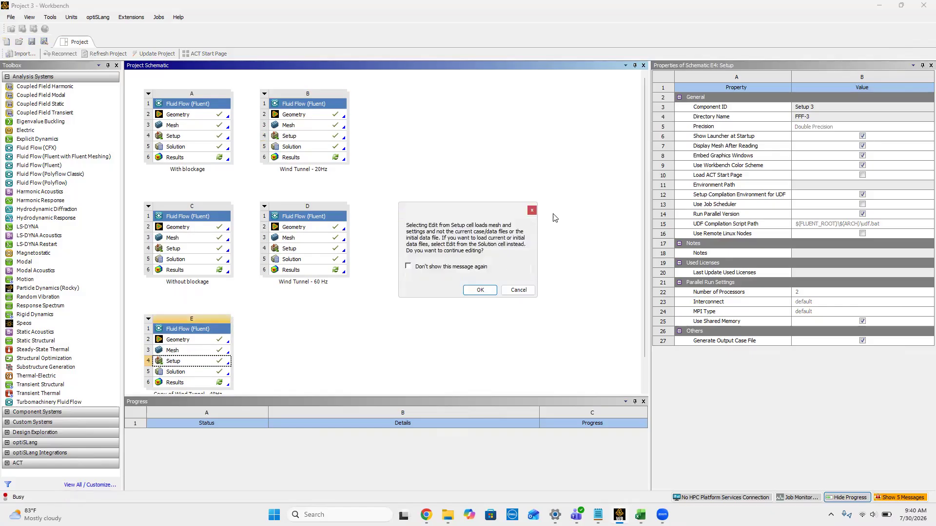
click(480, 290)
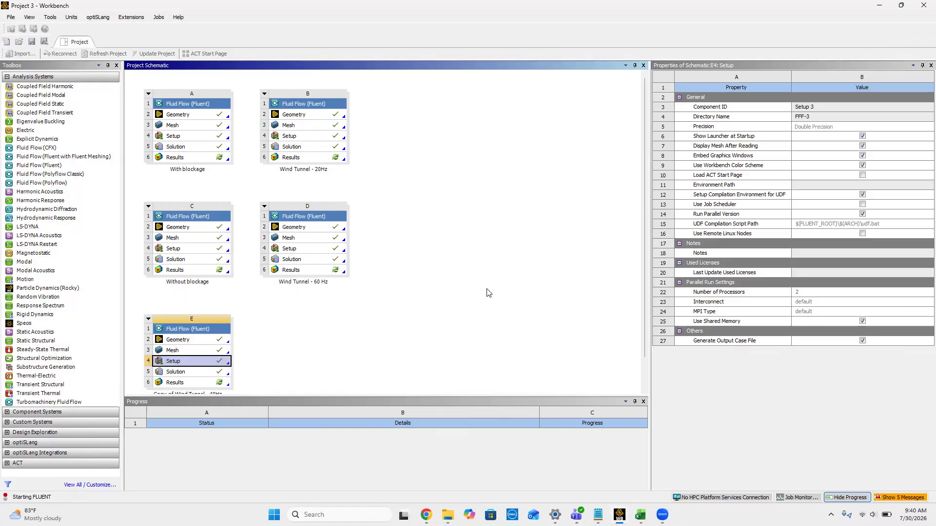
click(417, 387)
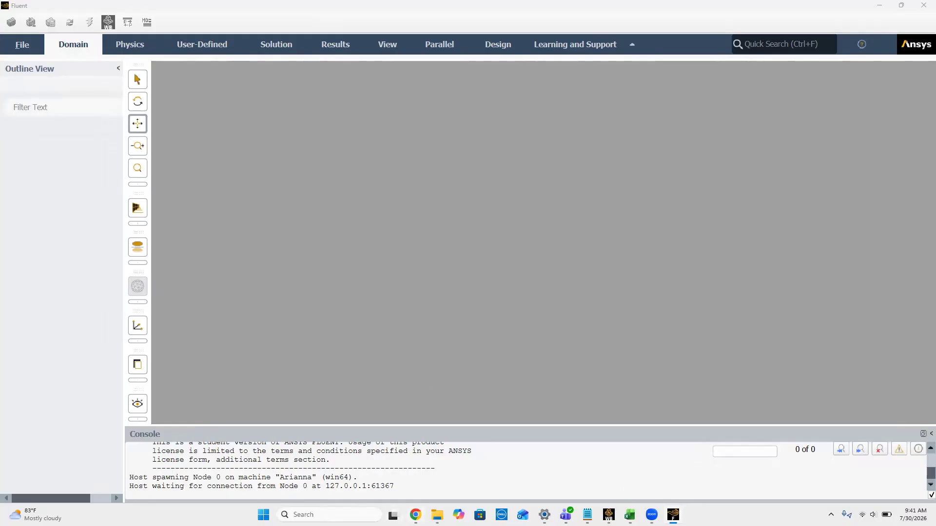
Step: Switch to Chrome, review the Project 1 wind tunnel assignment's simulation and submission requirements, and return to Fluent
mouse_move(415, 515)
click(422, 472)
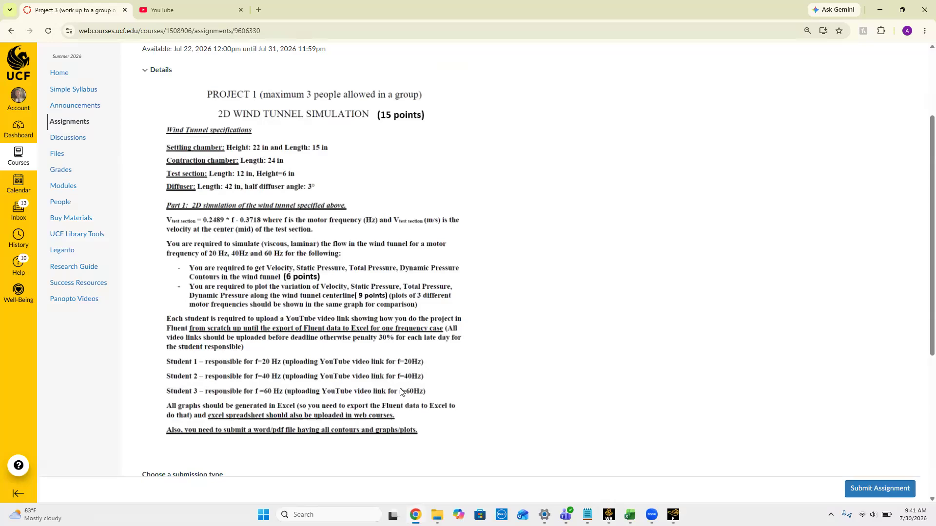
scroll(401, 392, down, 1)
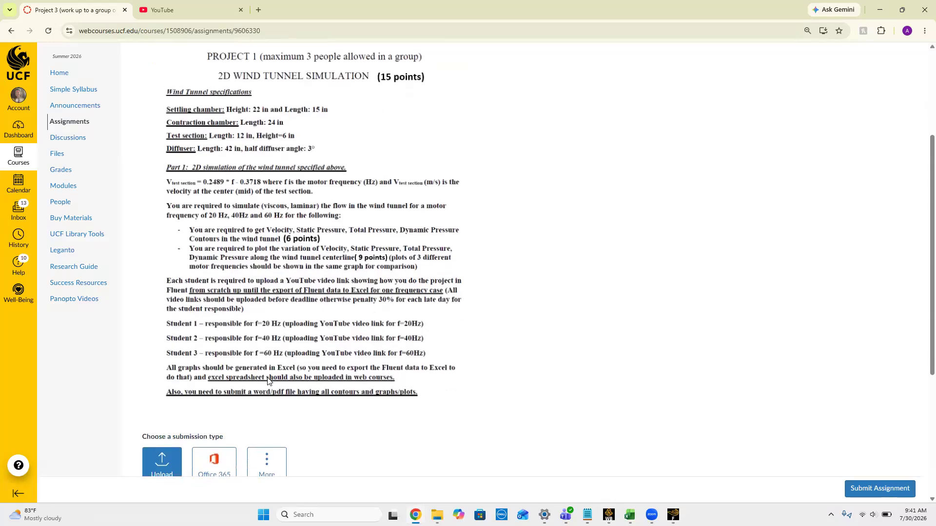
scroll(267, 377, up, 1)
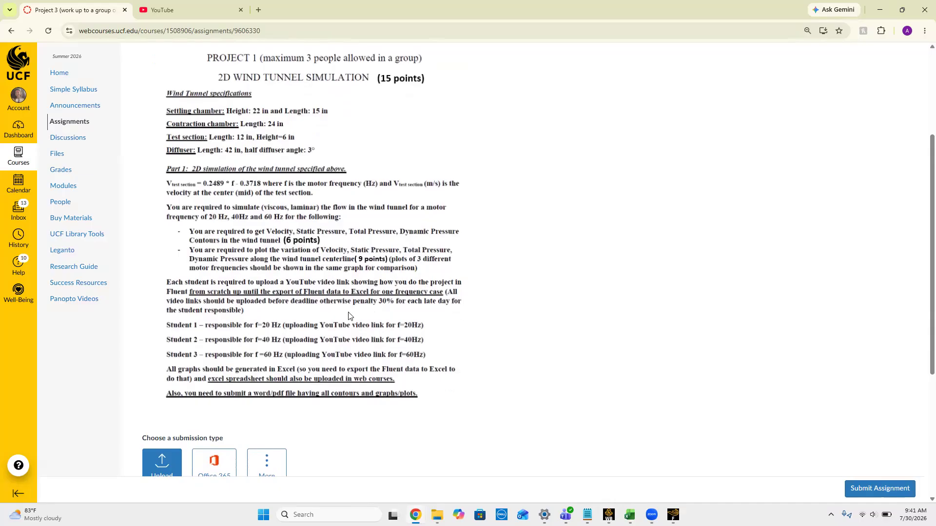
scroll(348, 316, down, 2)
scroll(348, 316, up, 4)
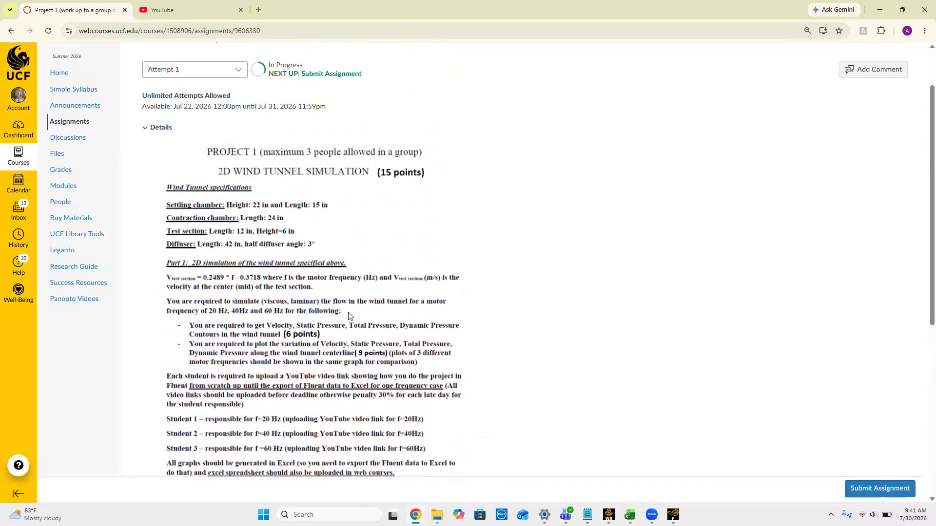
click(879, 4)
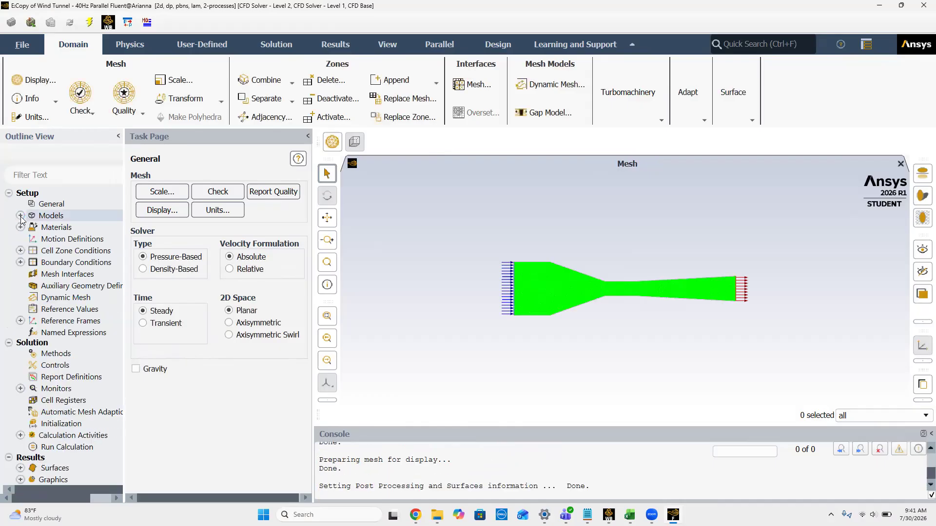
Step: Review the enabled models and the fluid material in the 40 Hz case setup
click(20, 216)
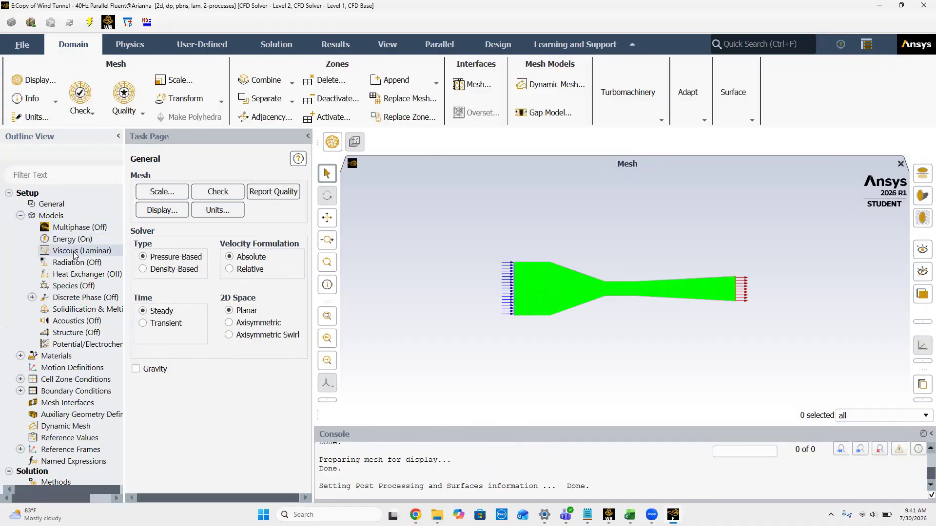
click(20, 355)
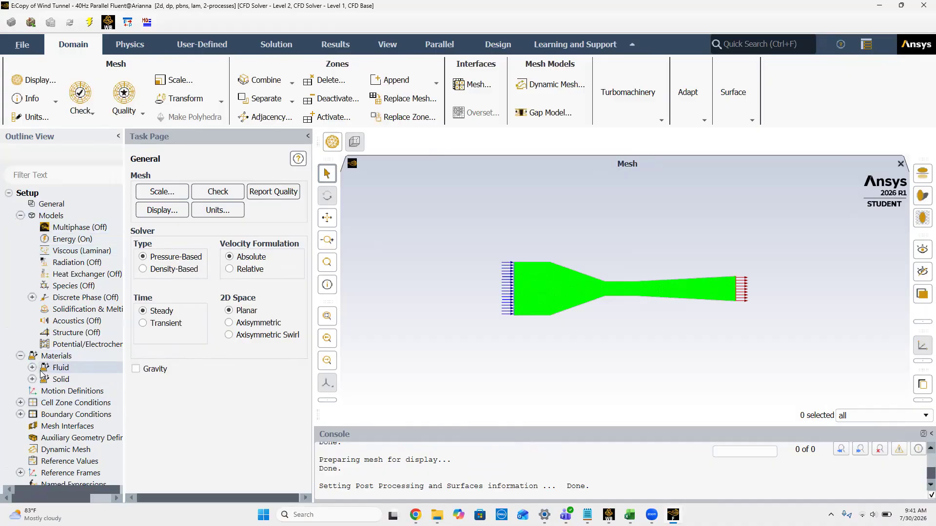
click(32, 367)
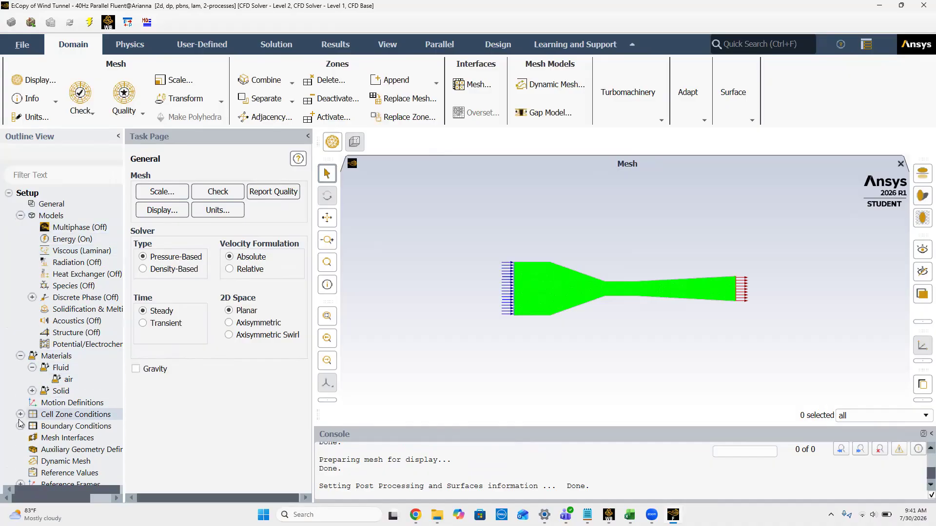
Step: Consult the 40 Hz inlet velocity in the Excel workbook and apply a velocity magnitude of 2.613872727 m/s to the inlet boundary
click(20, 426)
double_click(62, 437)
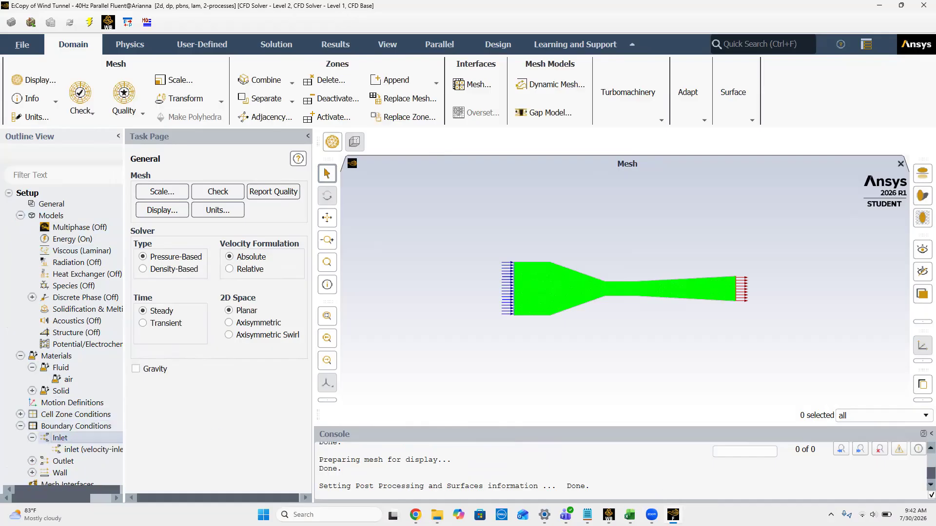
click(629, 514)
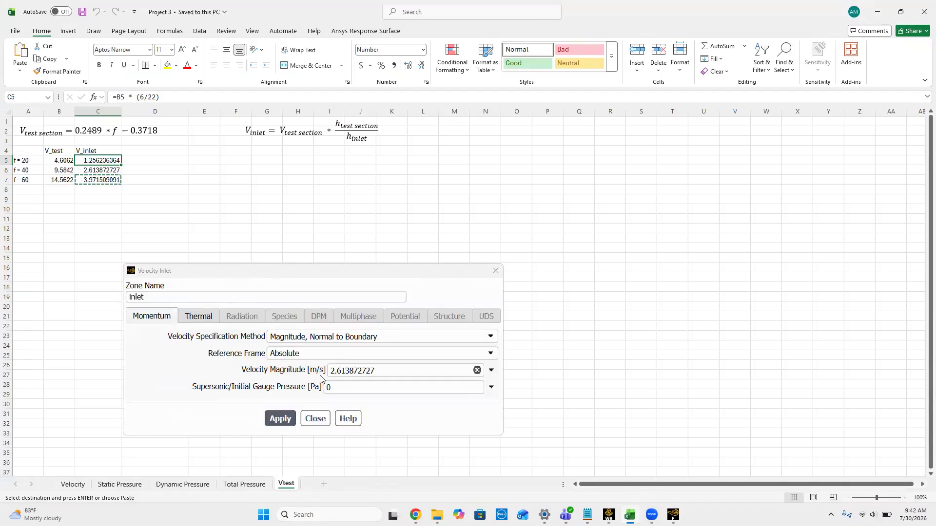
click(280, 419)
click(314, 419)
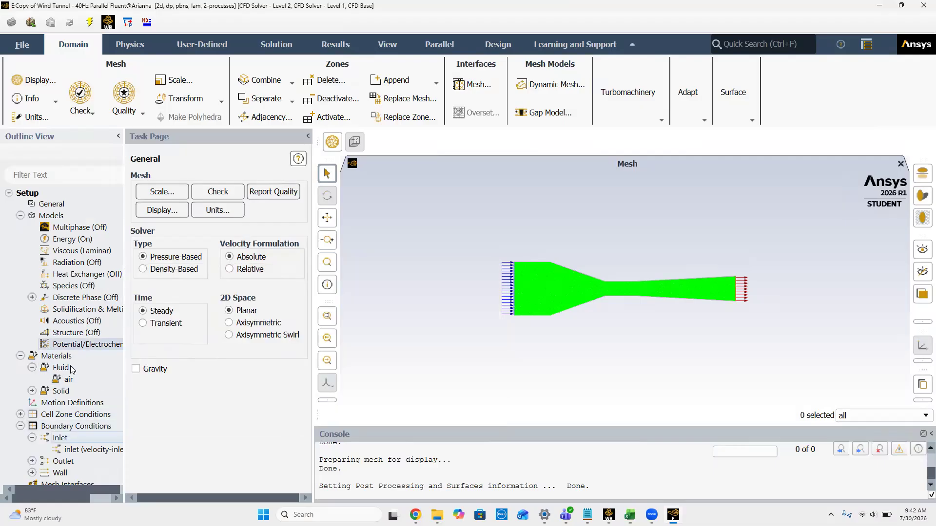
Step: Review the outlet and wall boundary conditions and the Reference Values computed from the inlet
scroll(34, 346, down, 3)
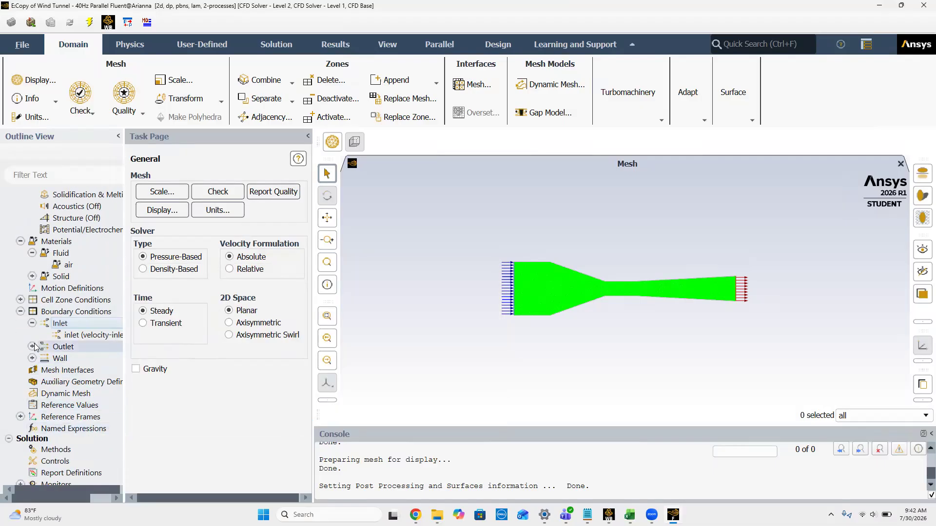
click(32, 347)
click(32, 346)
click(32, 358)
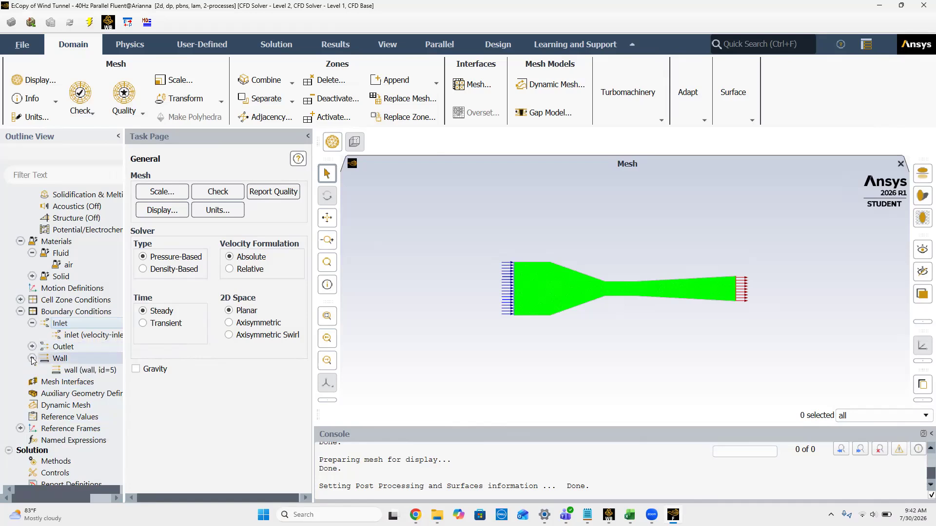
click(32, 358)
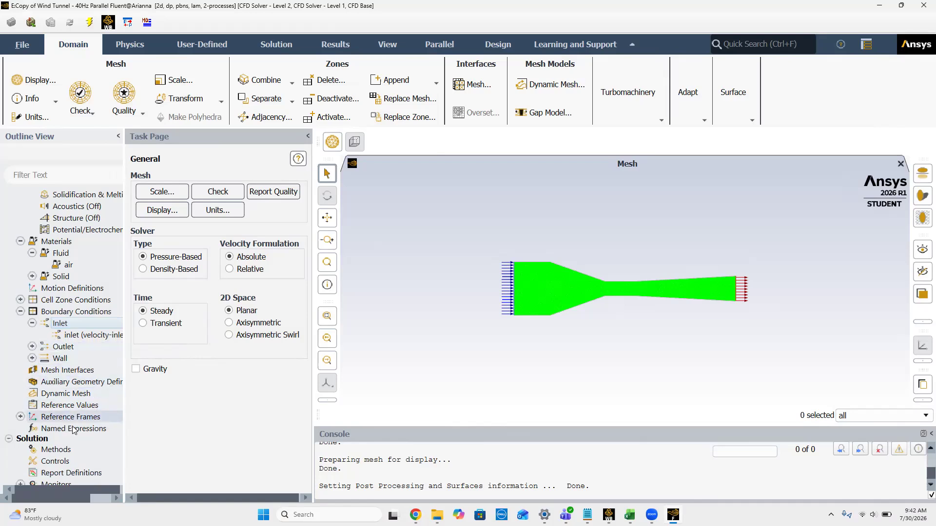
click(69, 405)
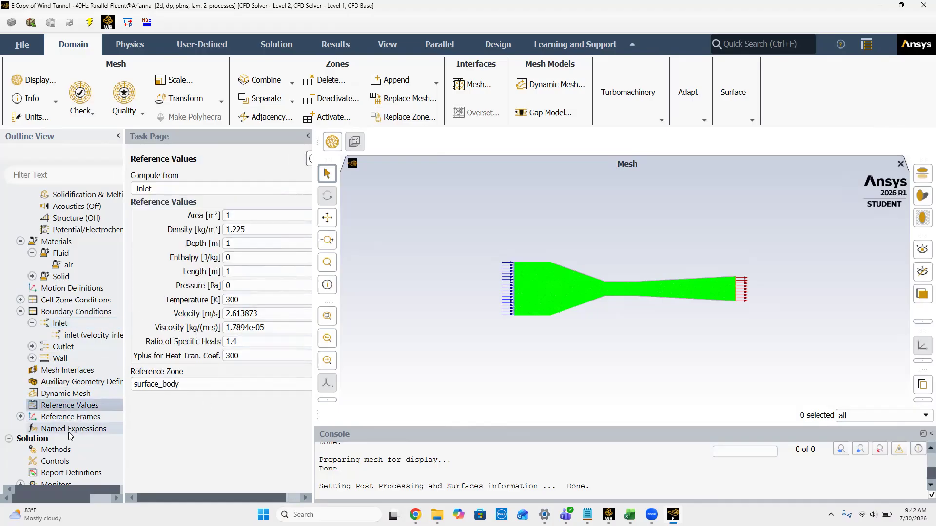
Step: Initialize the solution using Hybrid Initialization
scroll(72, 345, down, 5)
click(71, 345)
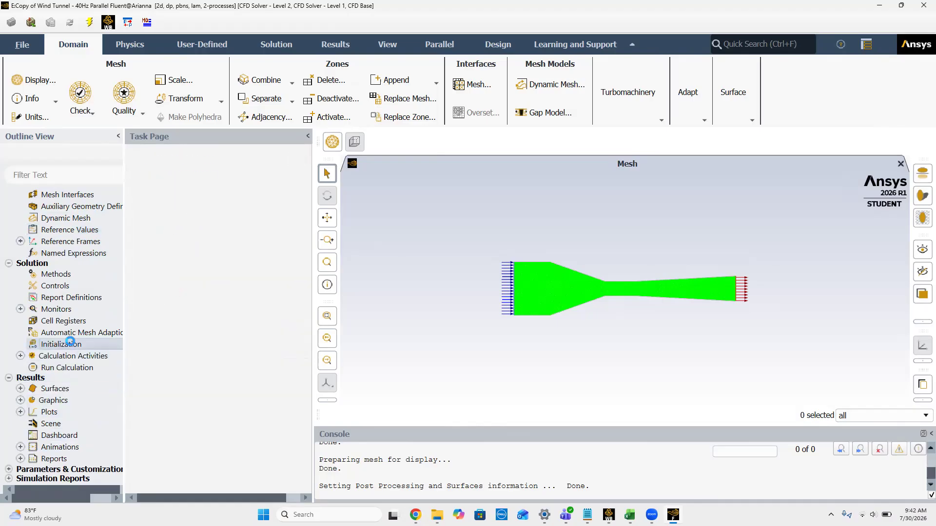
click(214, 225)
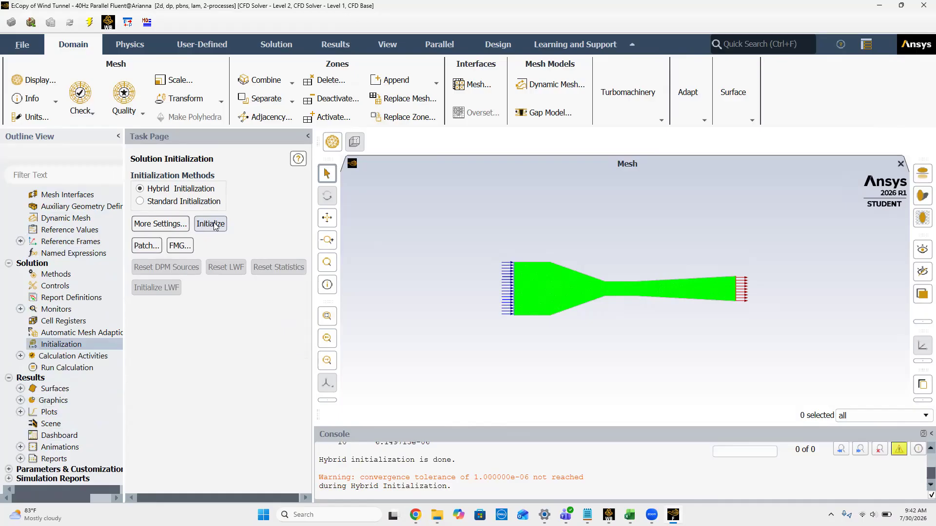
Step: Run the calculation with 300 iterations and dismiss the completion notice
click(20, 400)
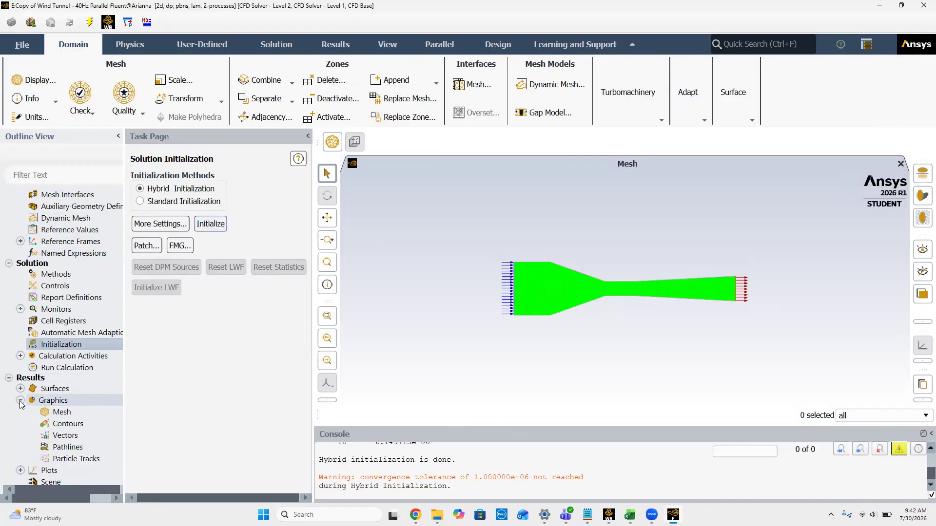
click(20, 400)
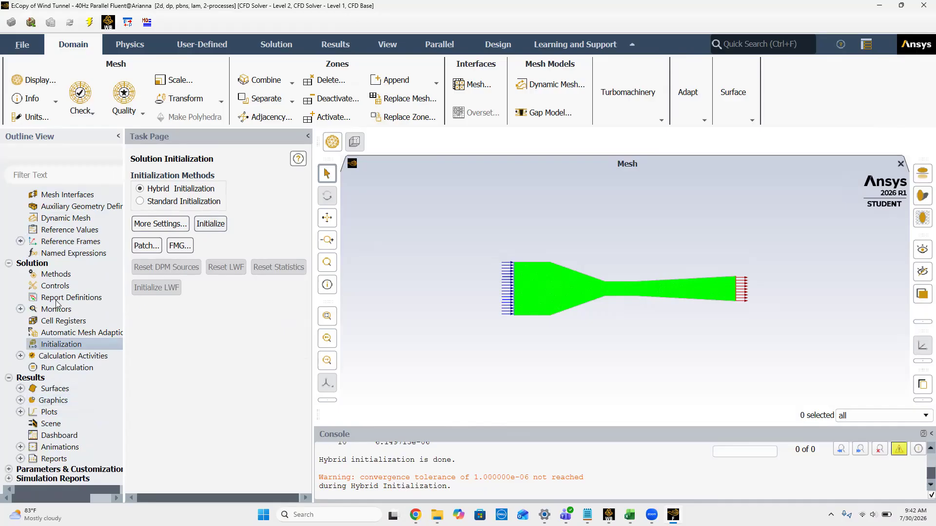
click(62, 369)
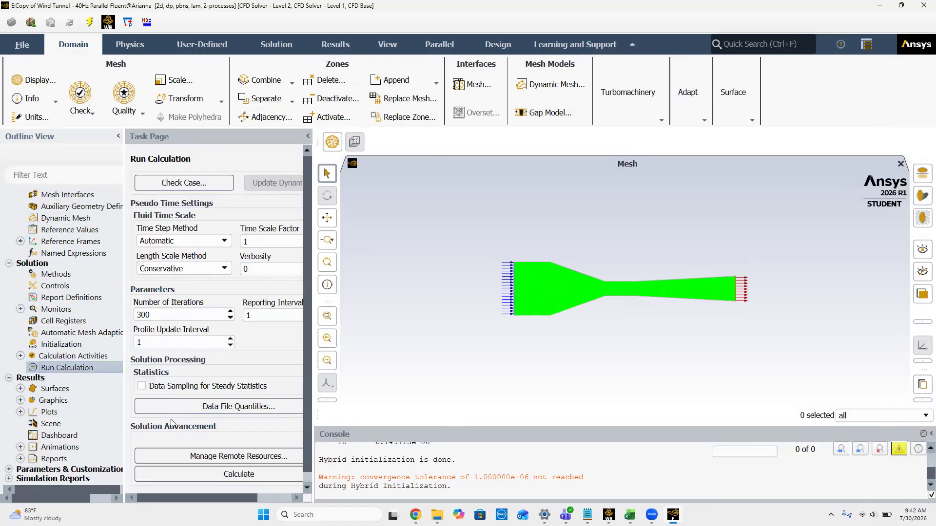
click(203, 476)
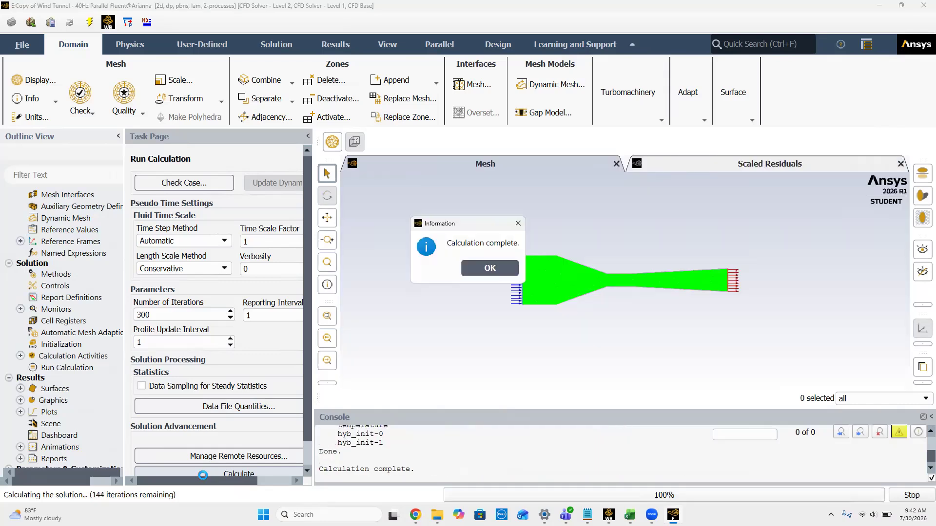
click(489, 268)
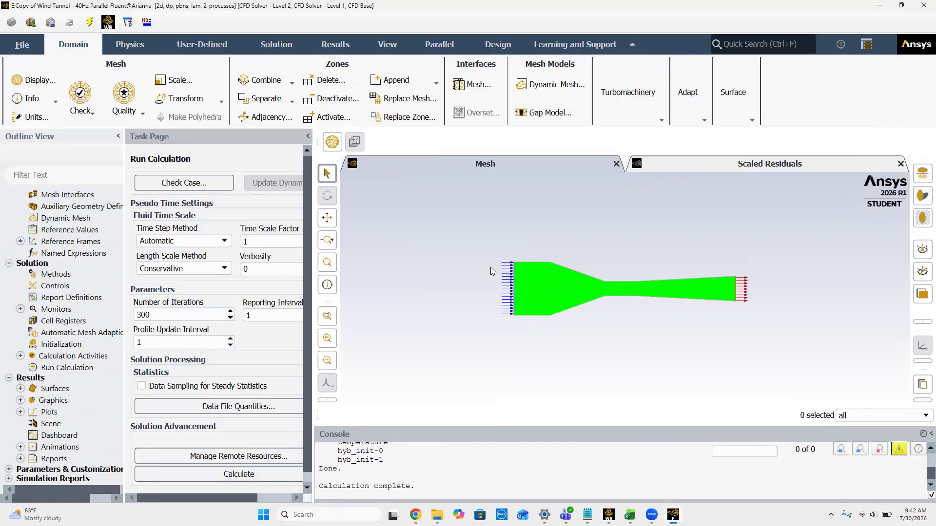
Step: Create a new filled contour of Dynamic Pressure and display it
click(20, 400)
right_click(58, 429)
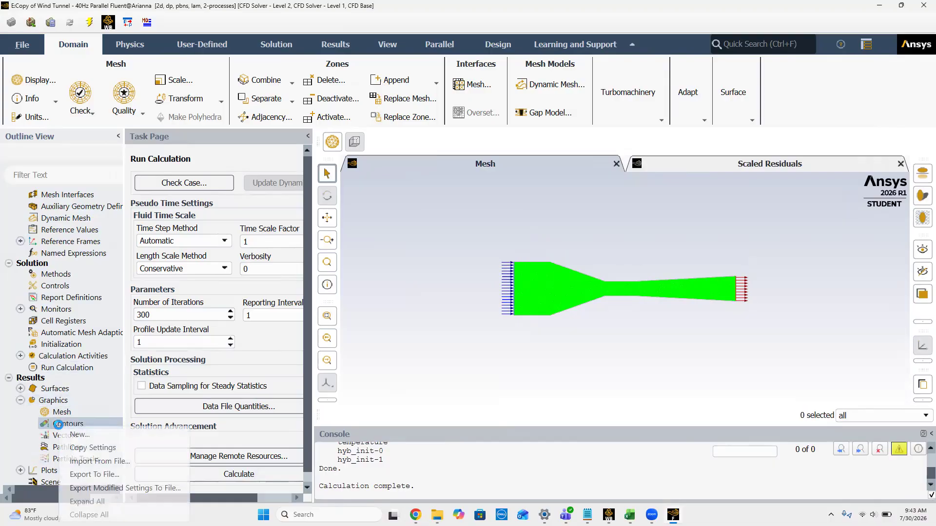
click(63, 436)
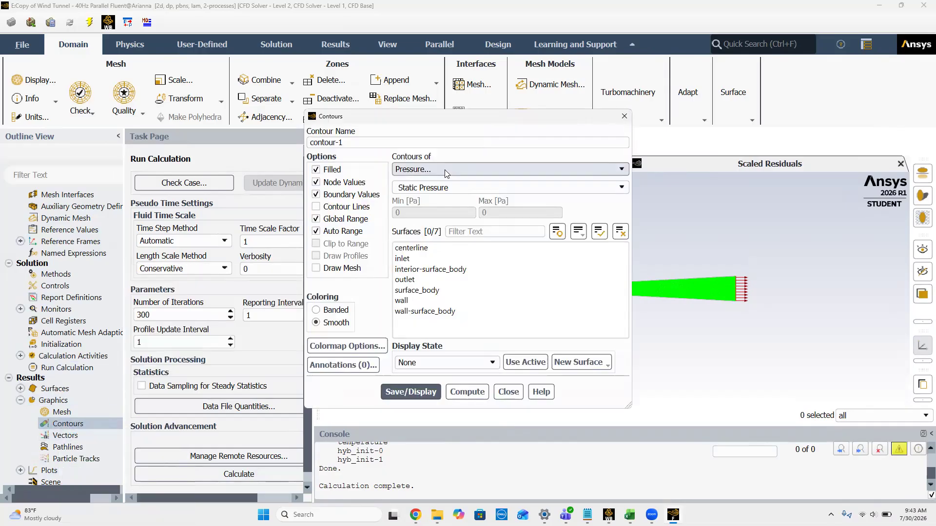
drag(485, 118, 255, 116)
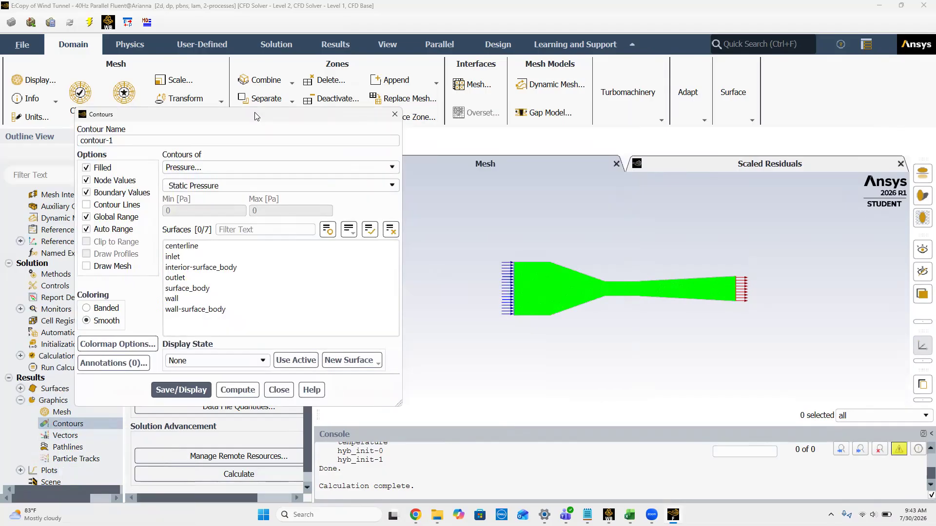
click(382, 184)
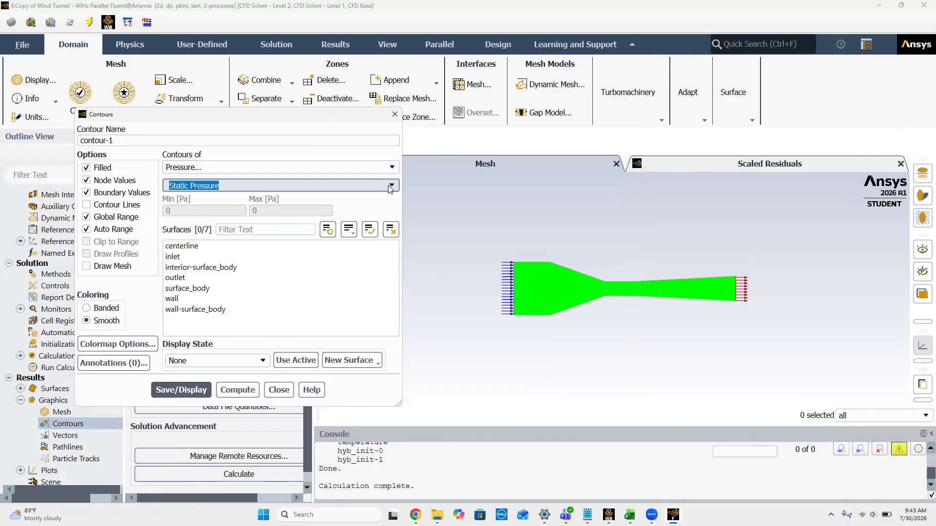
click(390, 188)
click(258, 216)
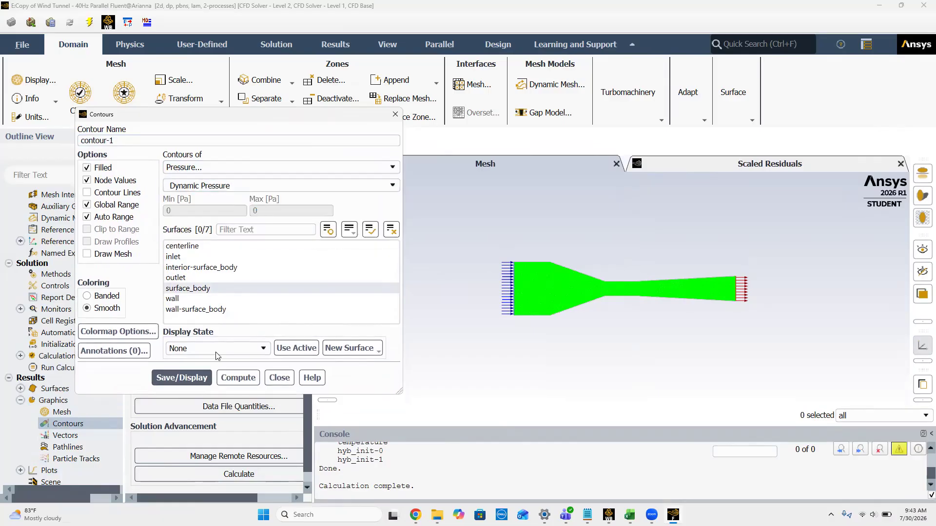
click(182, 377)
Step: Display the contour with Static Pressure, followed by Total Pressure
click(383, 185)
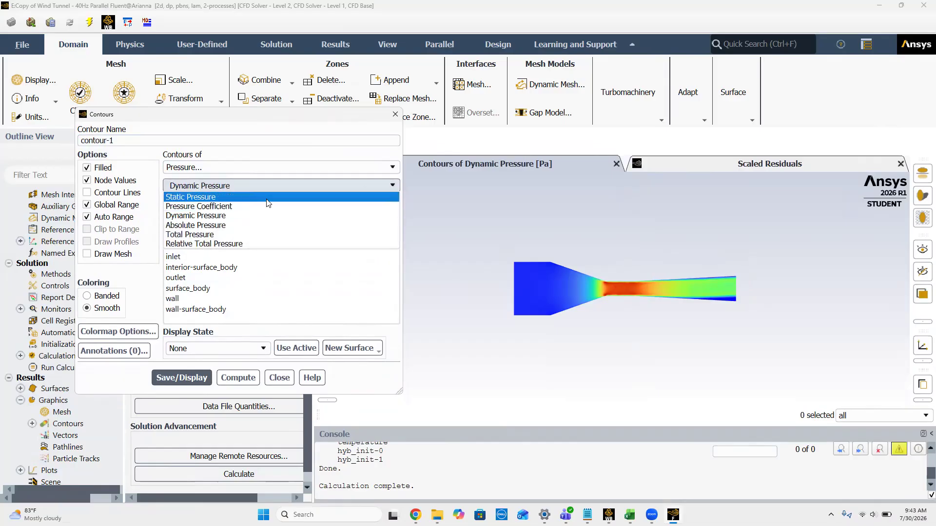
click(266, 197)
click(166, 396)
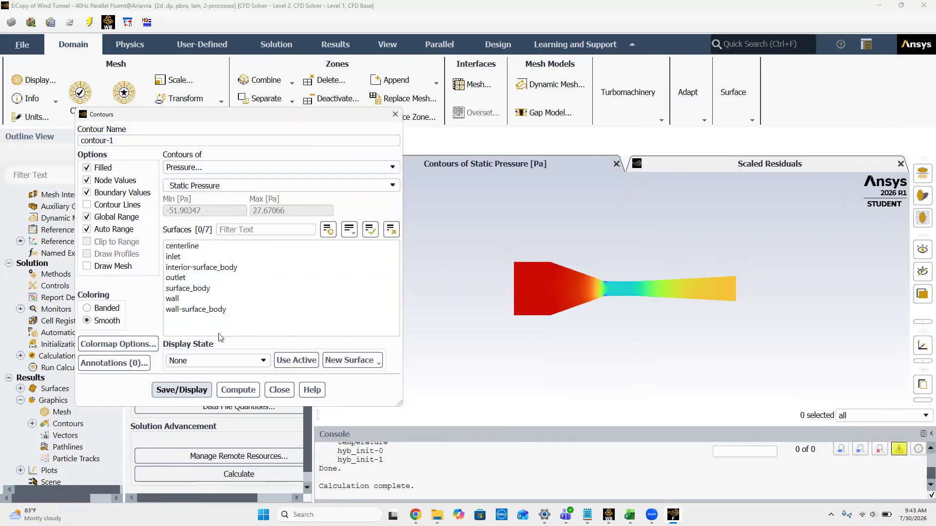
click(267, 186)
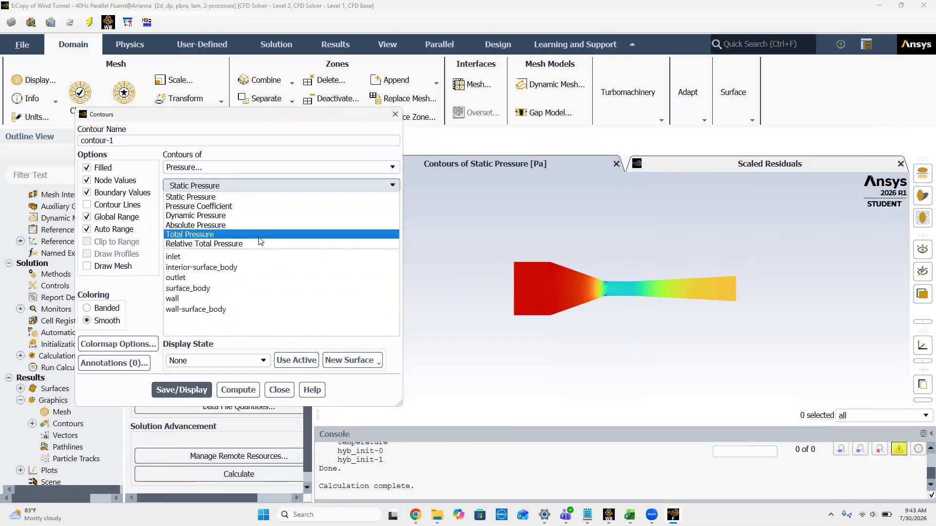
click(262, 239)
click(187, 392)
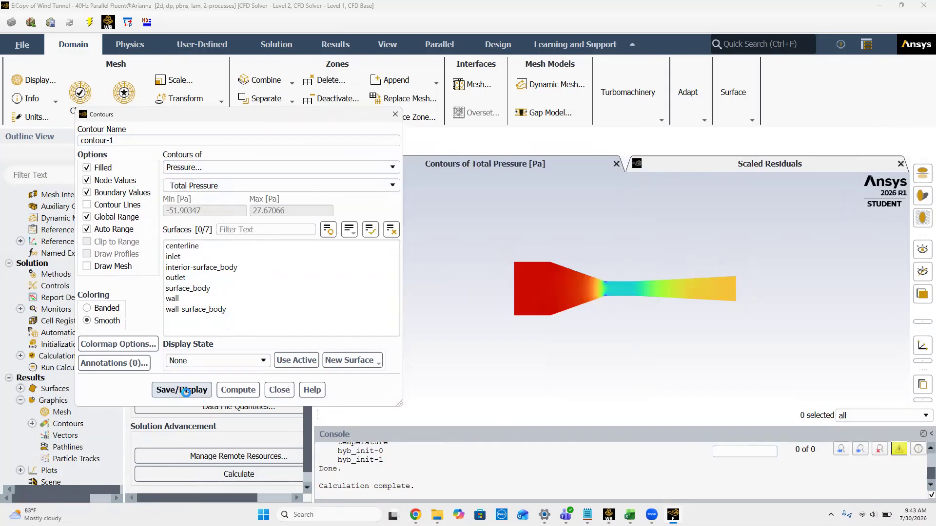
Step: Display the contour with Velocity Magnitude and close the contour settings
click(392, 167)
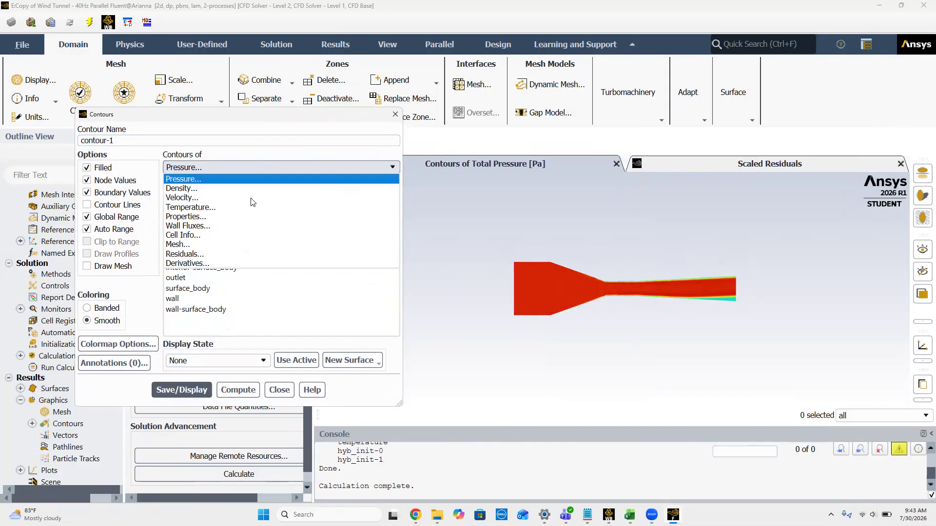
click(230, 200)
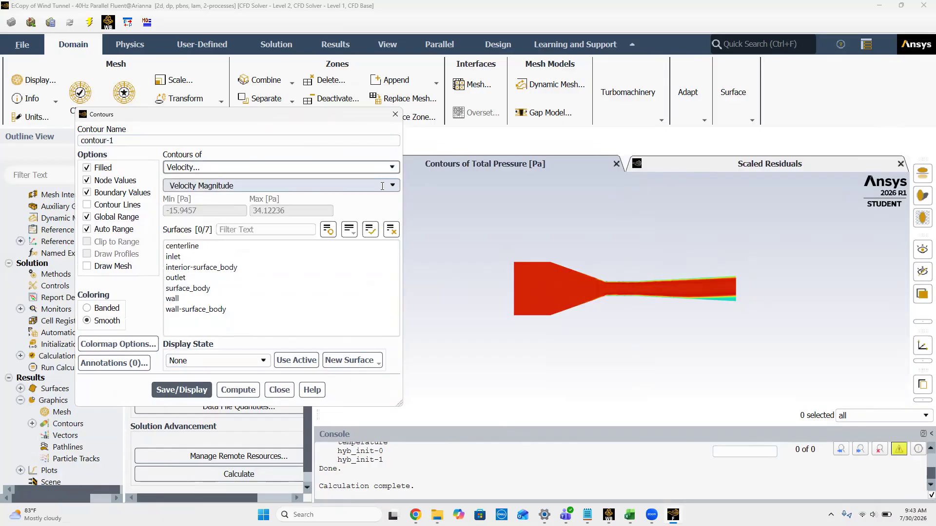
click(182, 390)
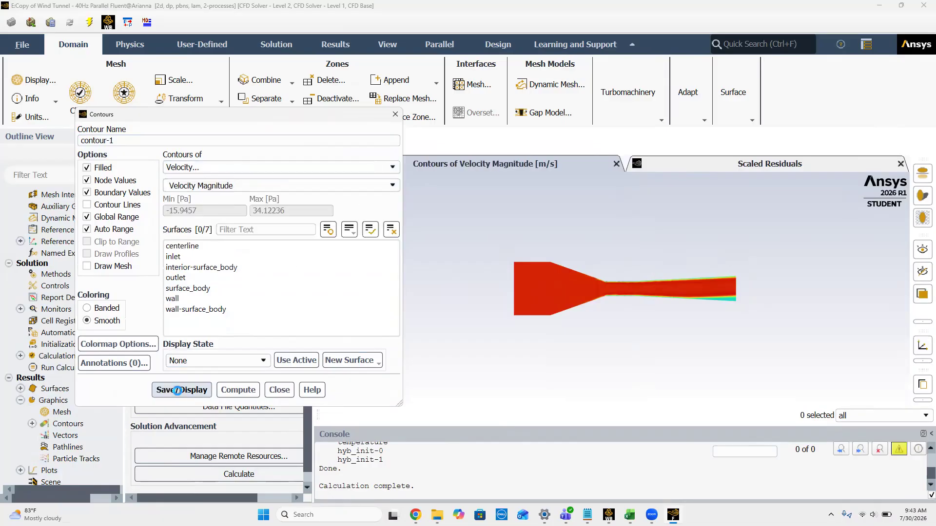
click(395, 114)
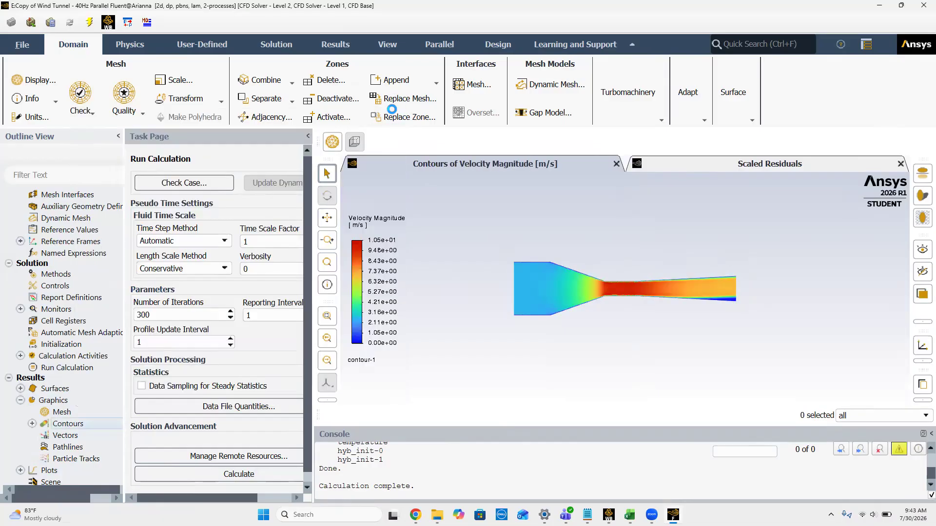
Step: Create a new XY plot of Static Pressure along the centerline surface and display it
scroll(107, 440, down, 2)
click(20, 412)
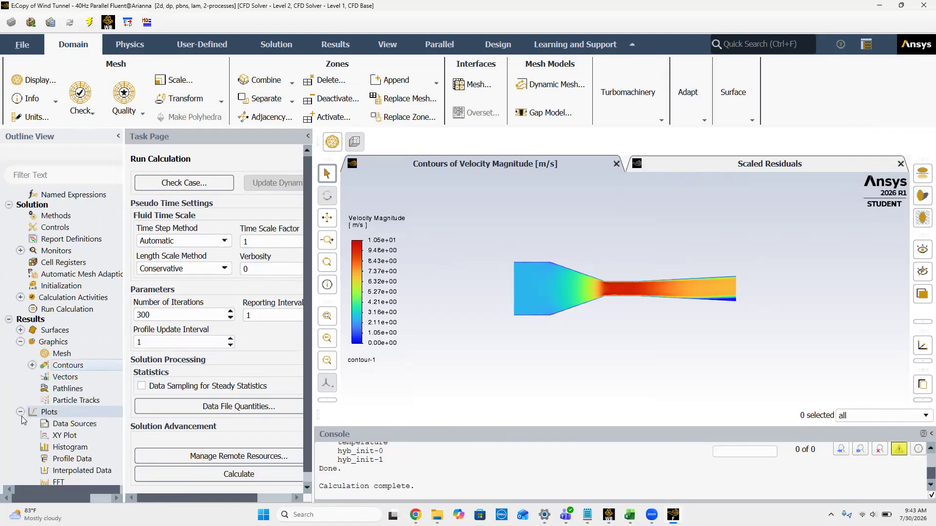
right_click(71, 435)
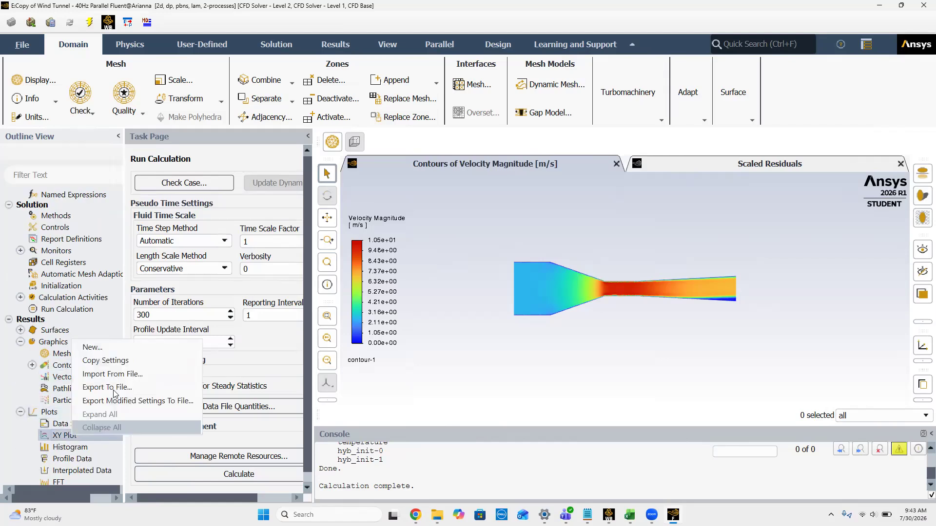
click(93, 347)
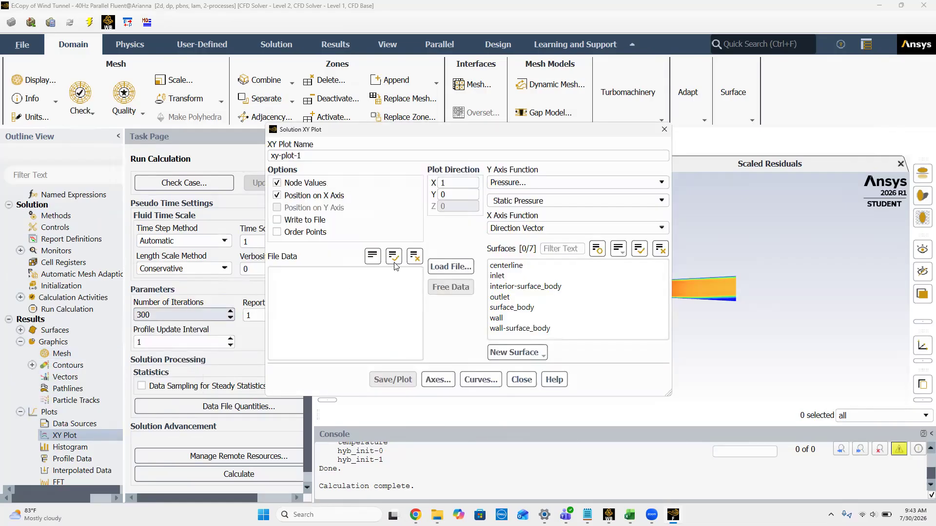
drag(501, 125, 297, 127)
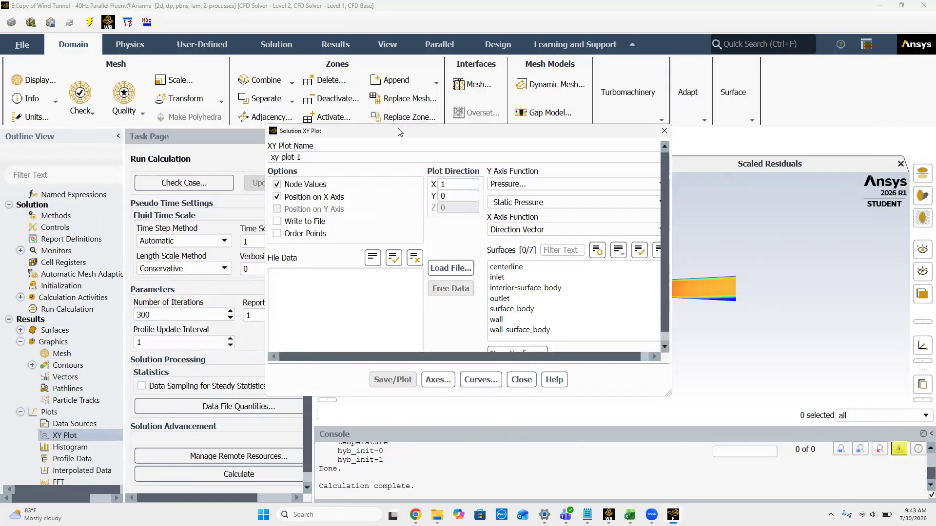
drag(399, 132, 171, 116)
click(276, 250)
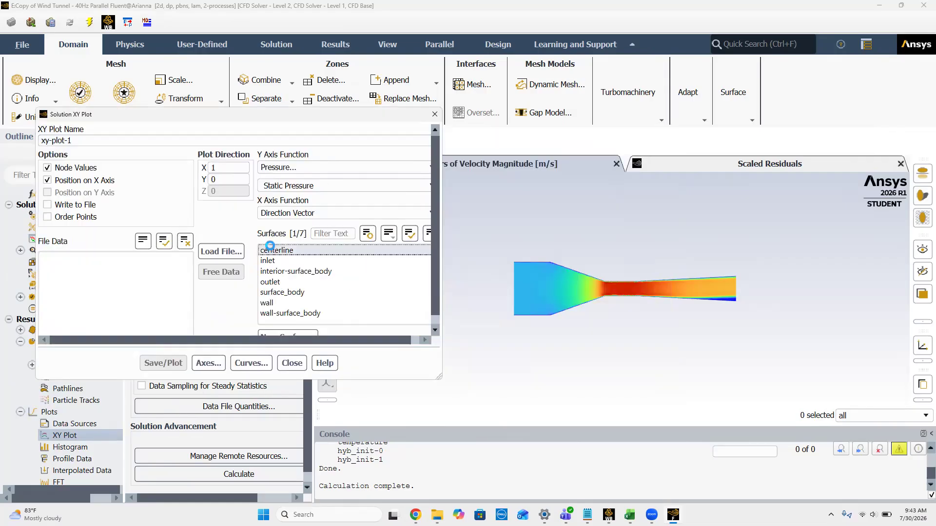
click(163, 365)
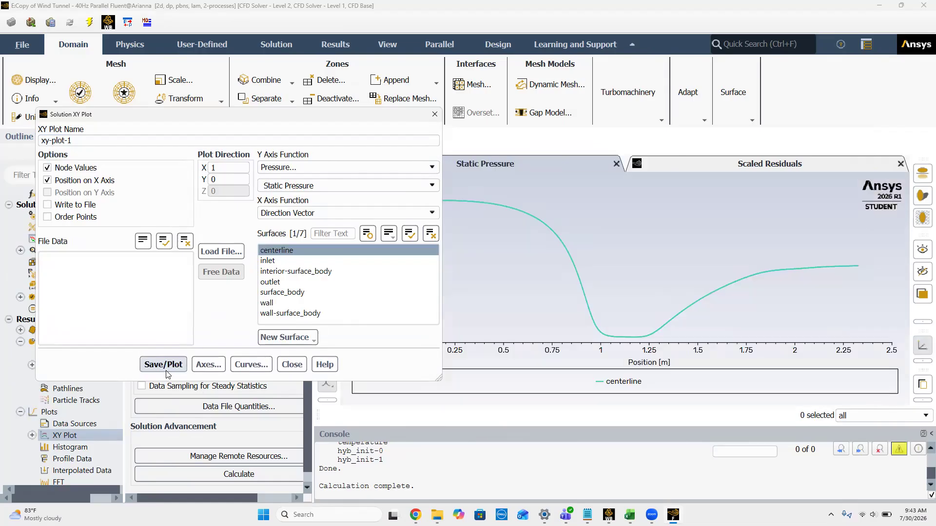
Step: Plot Dynamic Pressure along the centerline, followed by Total Pressure
click(425, 167)
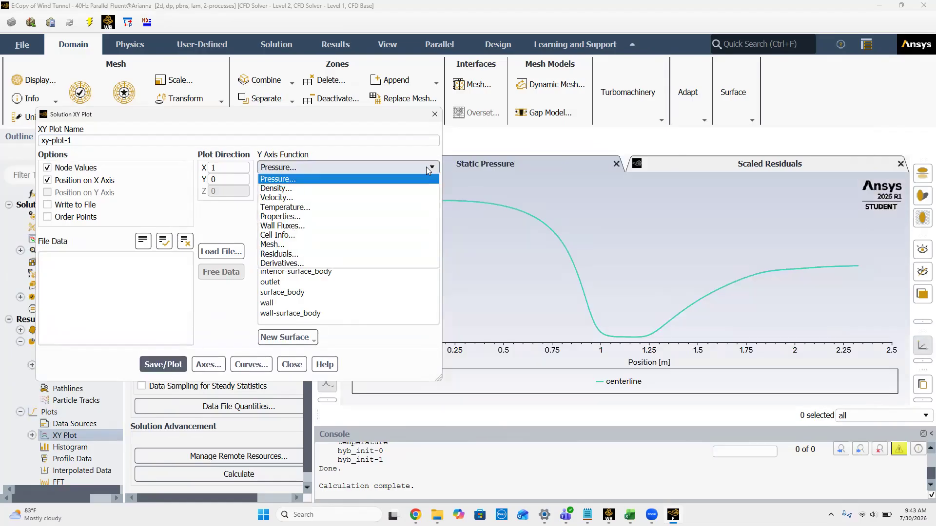
click(356, 179)
click(397, 186)
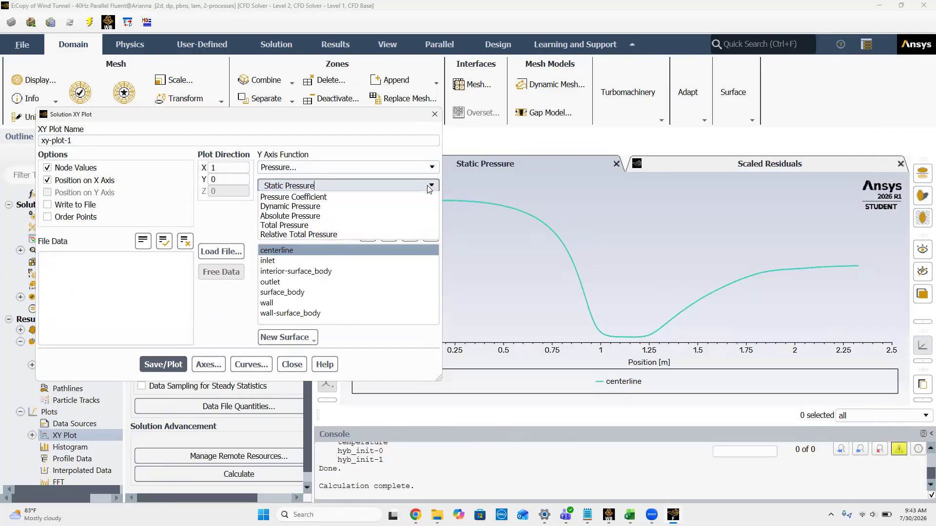
click(328, 215)
click(163, 361)
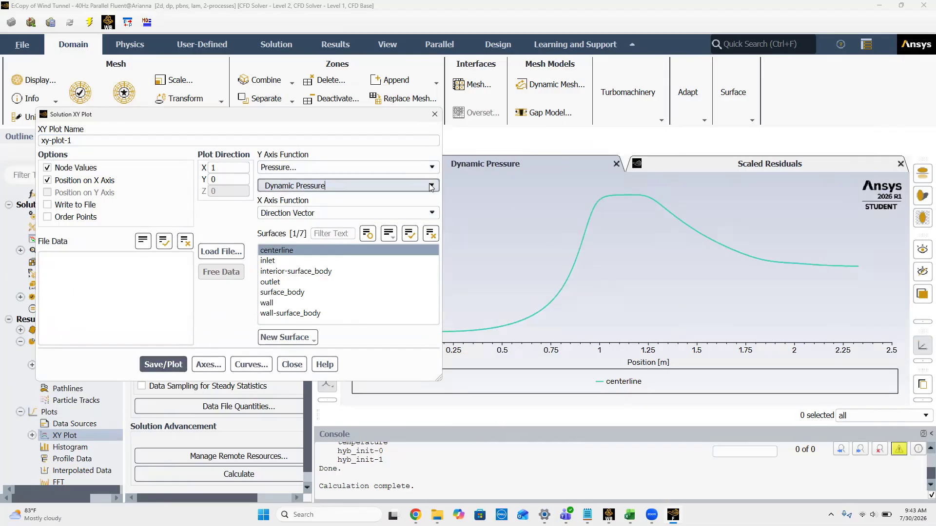
click(321, 186)
click(329, 233)
click(161, 366)
Step: Plot Velocity Magnitude along the centerline
click(435, 167)
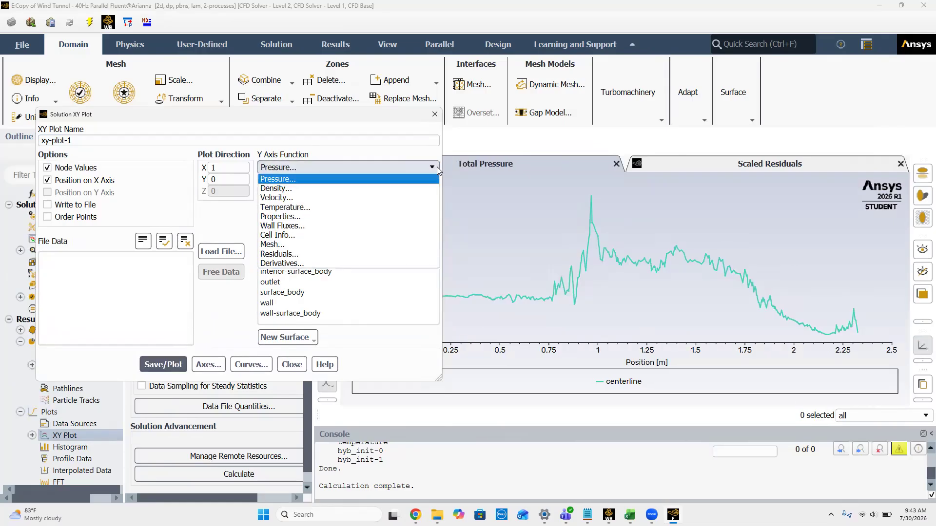
click(333, 198)
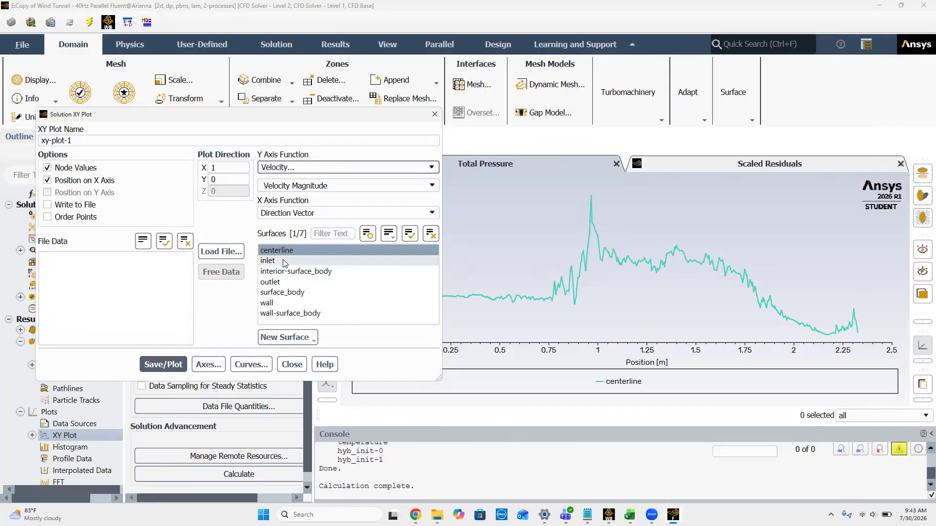
click(170, 361)
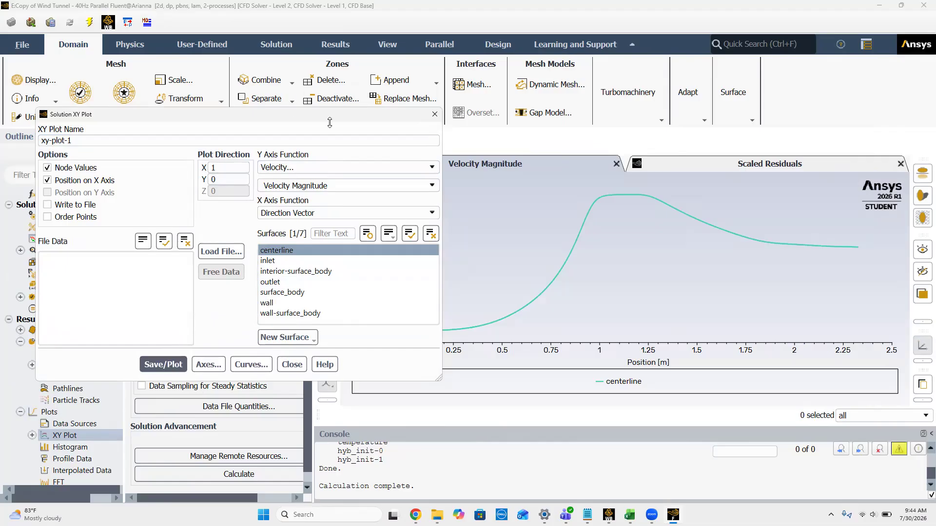
click(328, 17)
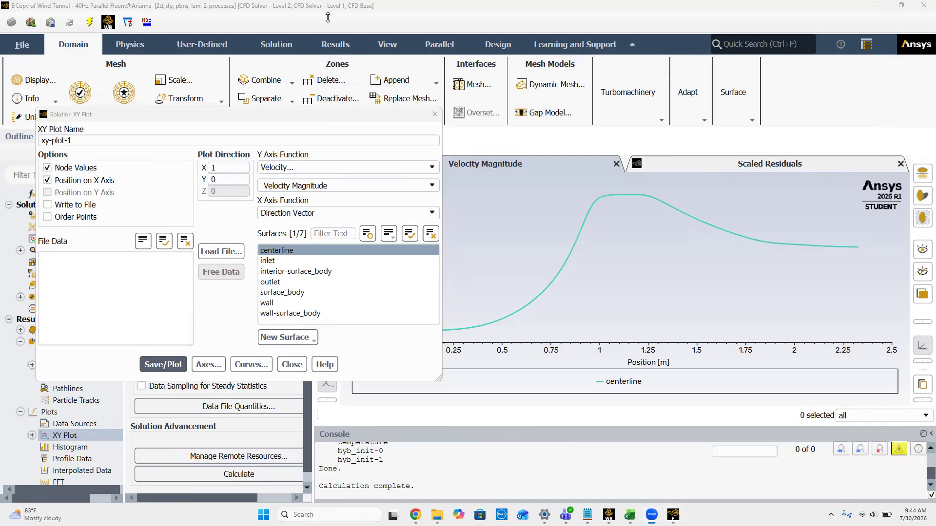